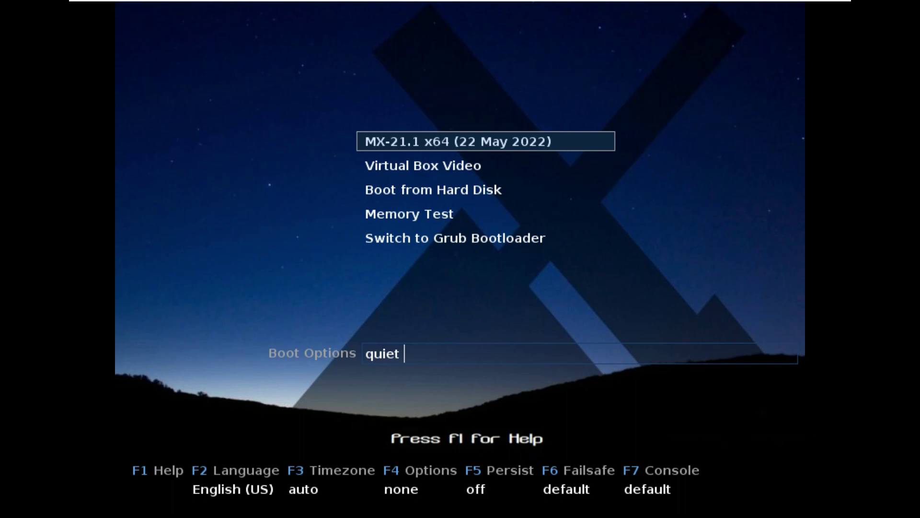
Step: Keep English (US) as the boot language and set the timezone to Los Angeles
key("F2")
key("Right")
key("Up")
key("Left")
key("Down")
key("Return")
key("F3")
key("Down")
key("Down")
key("Down")
key("Down")
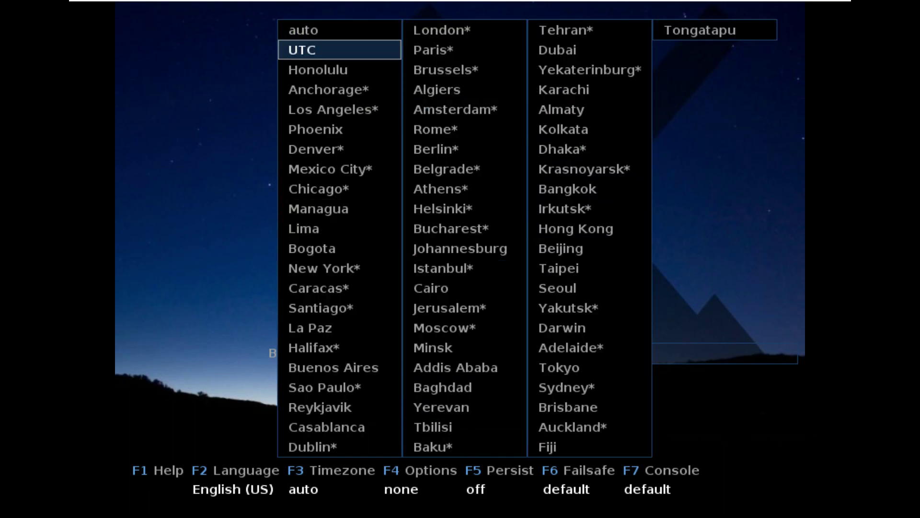
key("Return")
Step: Leave boot options, persistence, failsafe and console resolution at their defaults
key("F4")
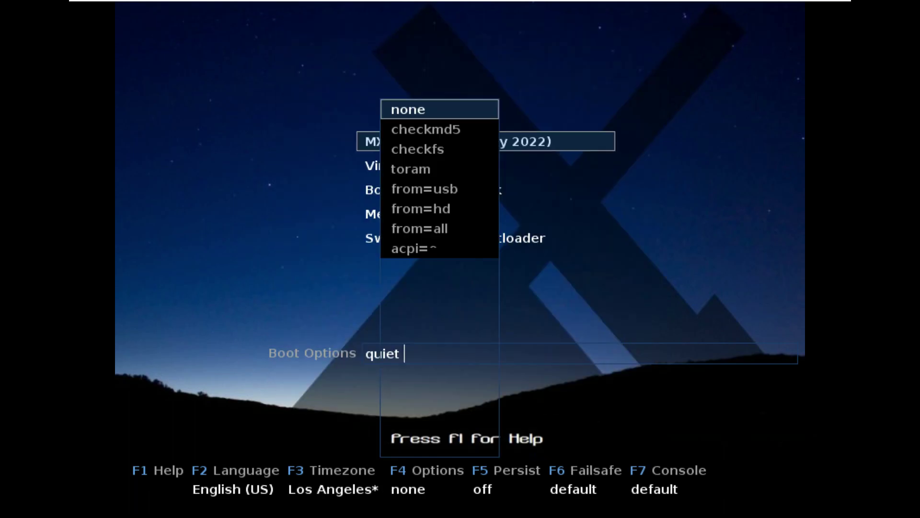
key("Return")
key("F5")
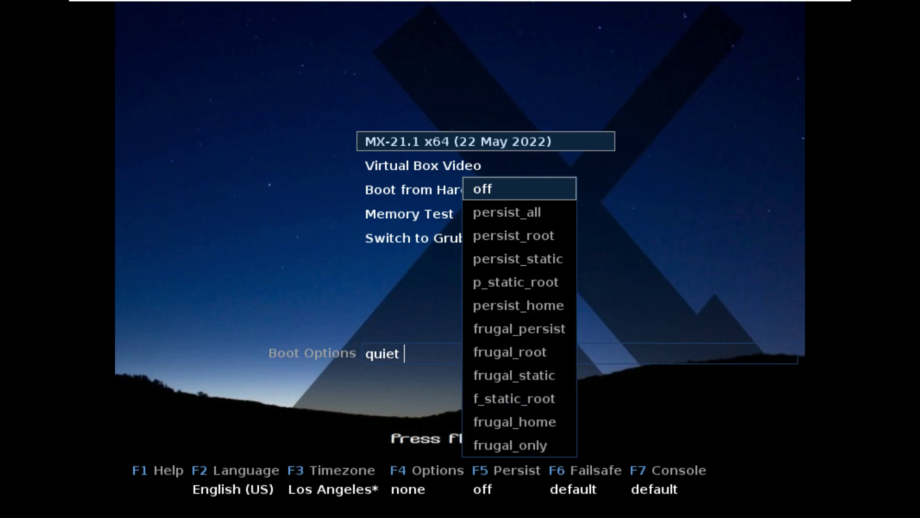
key("Return")
key("F6")
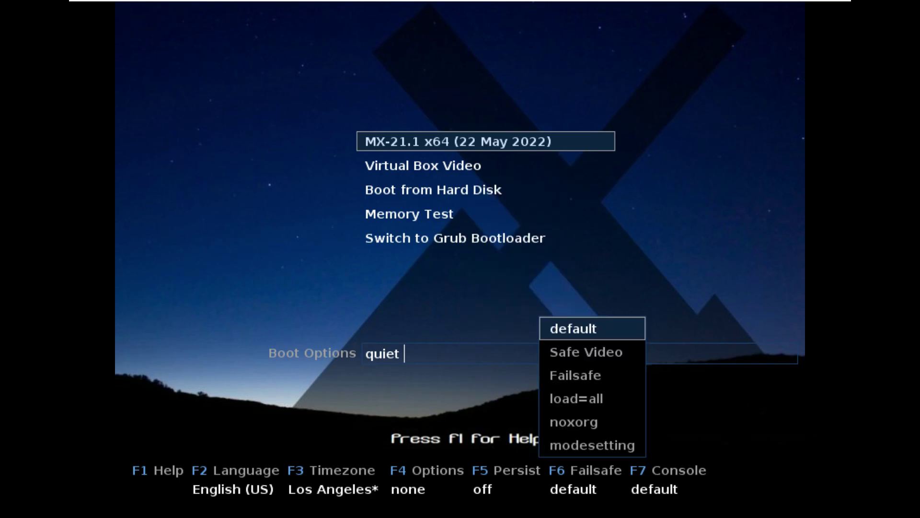
key("Return")
key("F7")
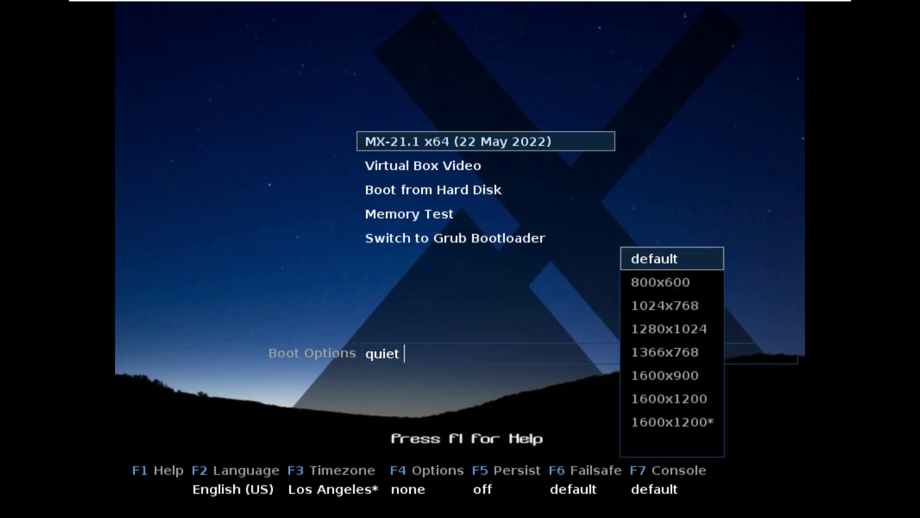
key("Down")
key("Down")
key("Page_Down")
key("Page_Up")
key("Down")
key("Down")
key("Down")
key("Down")
key("Down")
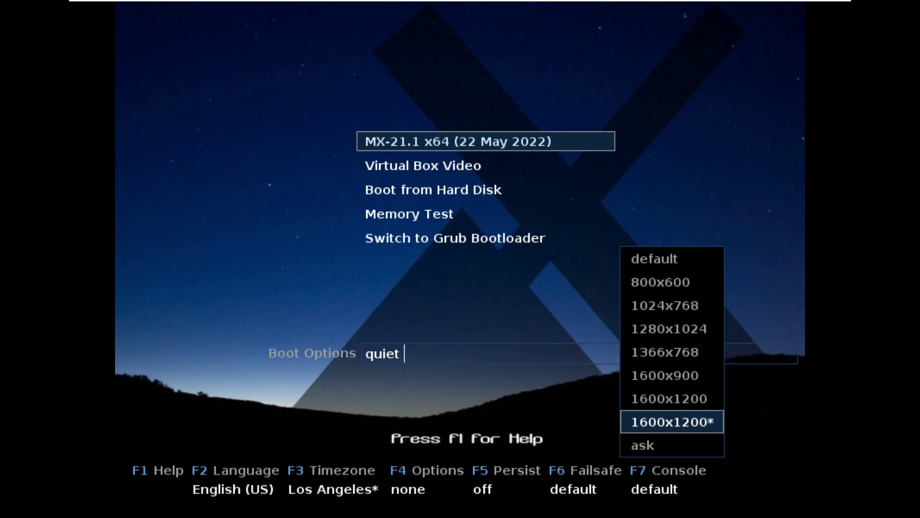
key("Return")
Step: Highlight the MX-21.1 x64 boot entry
key("Down")
type("vid")
key("Down")
key("Down")
key("Down")
key("Up")
key("Up")
key("Up")
key("Up")
Step: Boot the MX-21.1 x64 entry and wait for the live desktop
key("Return")
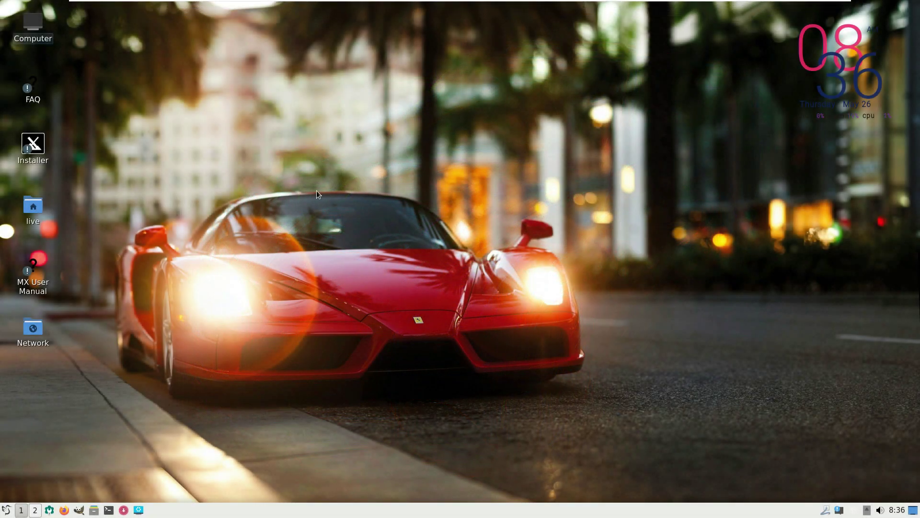
Step: Run the Installer maximized, show its Live Log, and open Change Keyboard Settings
double_click(32, 157)
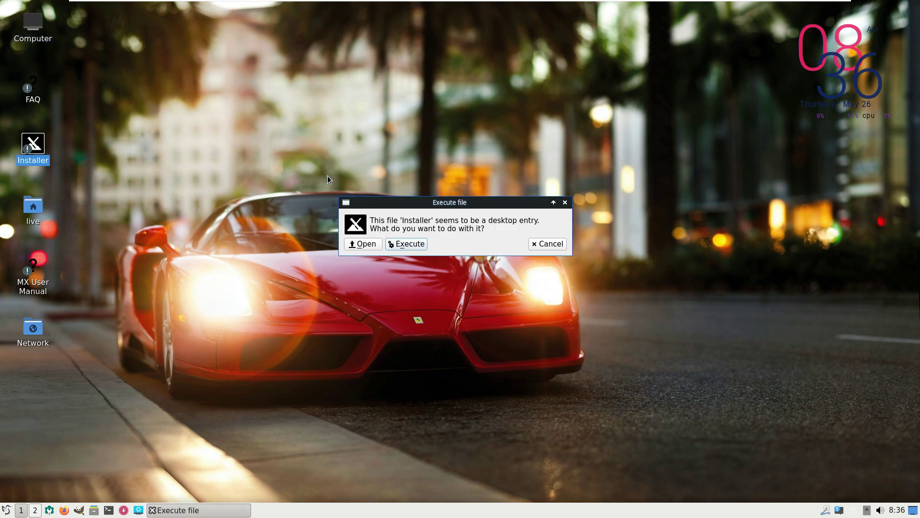
left_click(423, 245)
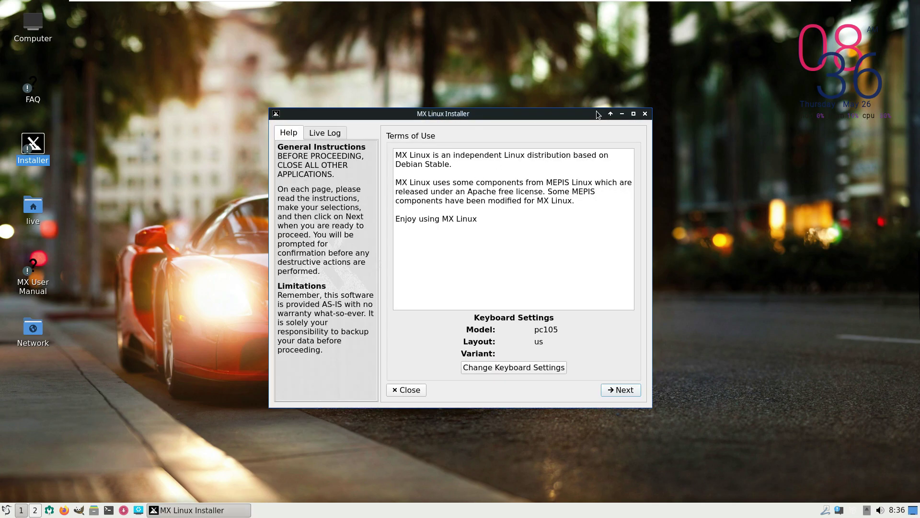
left_click(633, 114)
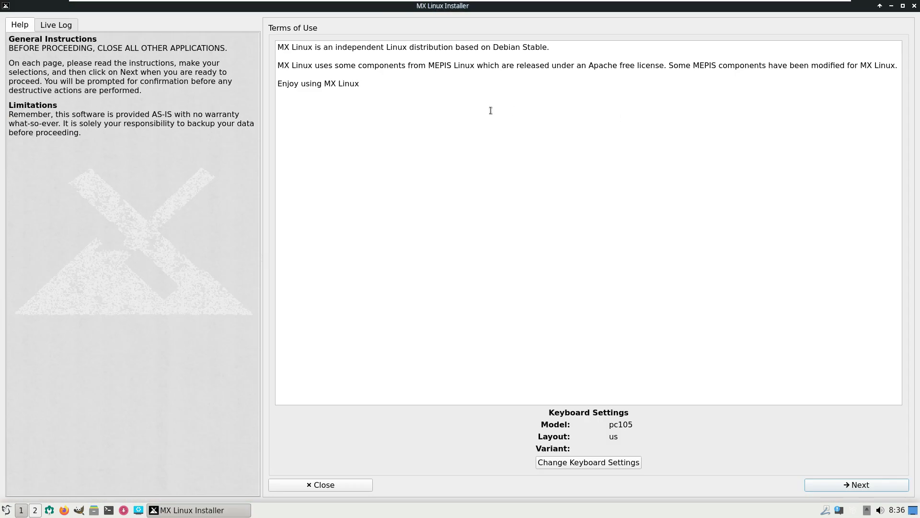
left_click(54, 24)
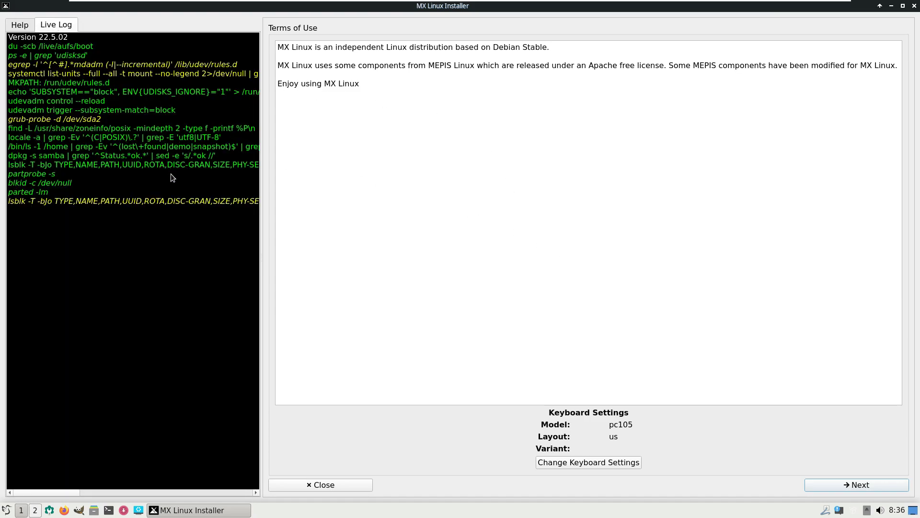
left_click(625, 459)
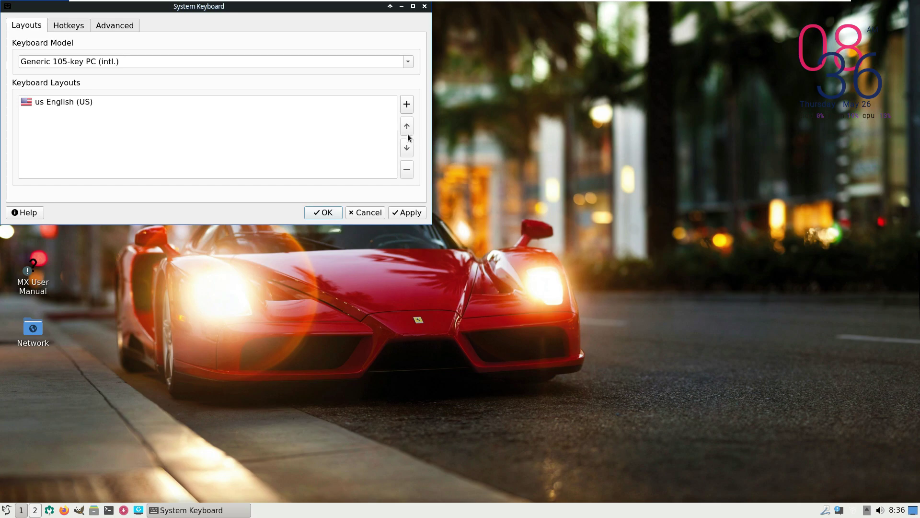
Step: Keep keyboard model Generic 105-key PC (intl.) and us English (US) layout, and accept
left_click(411, 6)
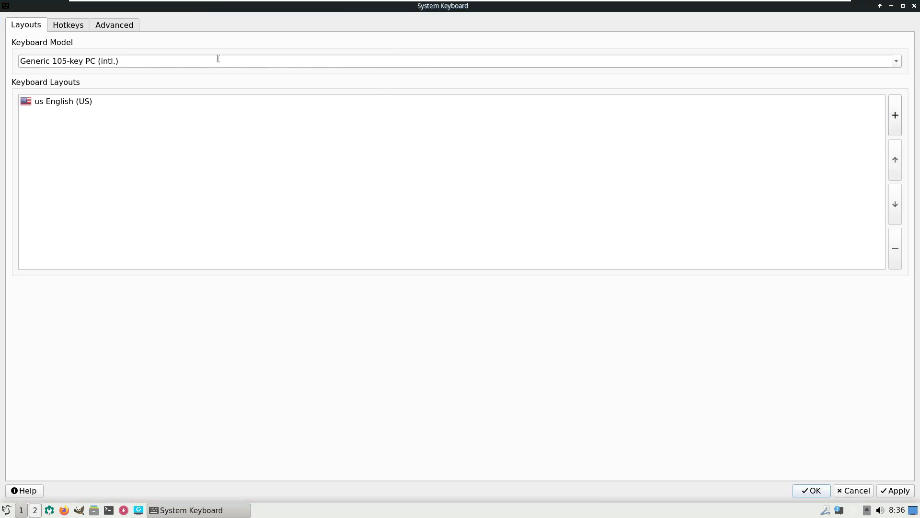
left_click(897, 66)
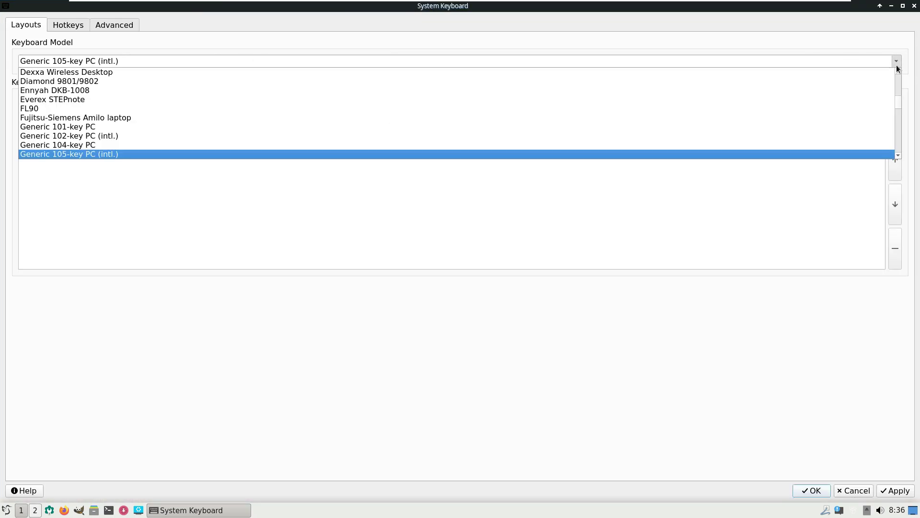
left_click(601, 373)
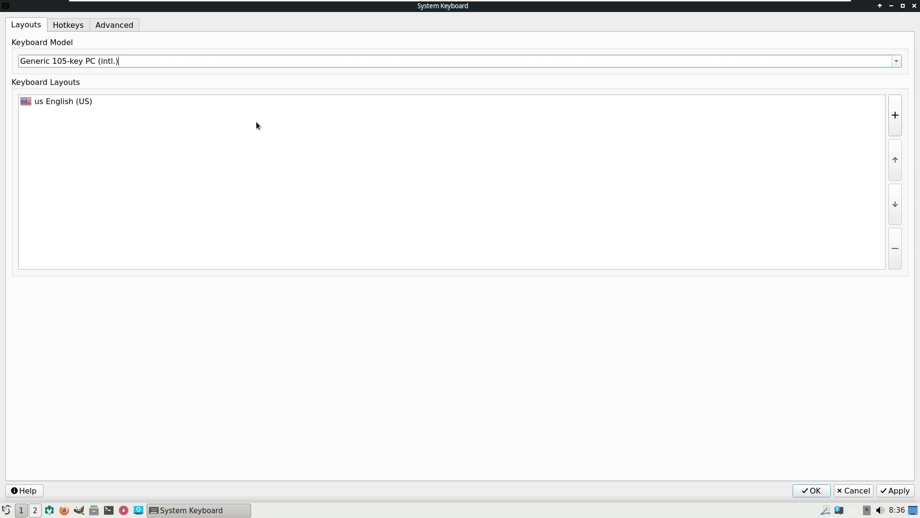
left_click(234, 100)
left_click(87, 25)
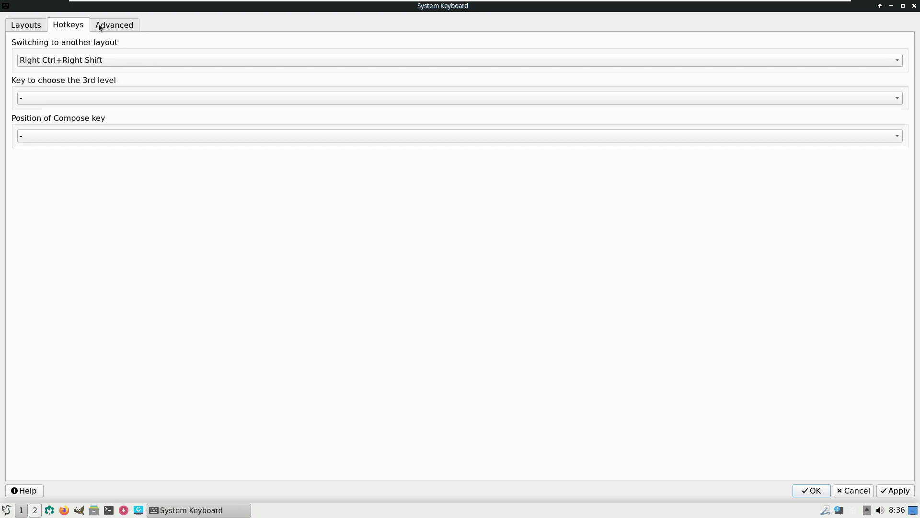
left_click(102, 24)
left_click(36, 29)
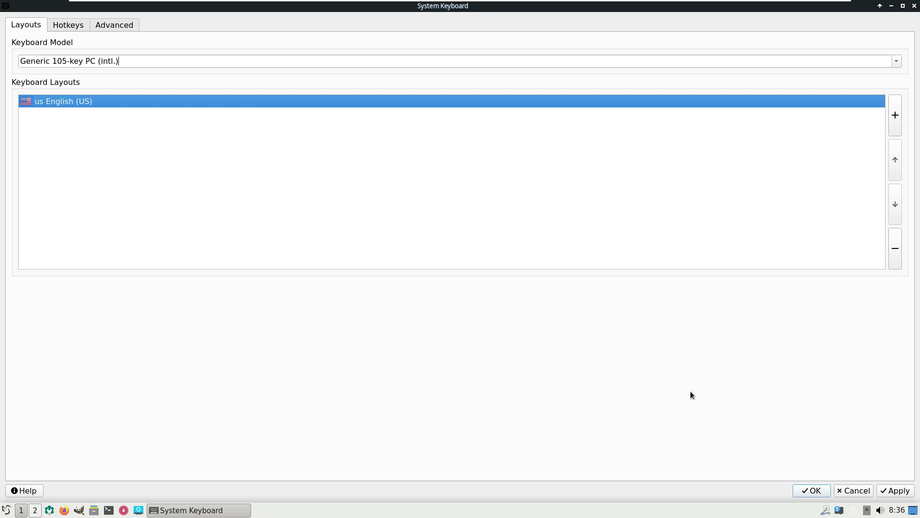
left_click(820, 488)
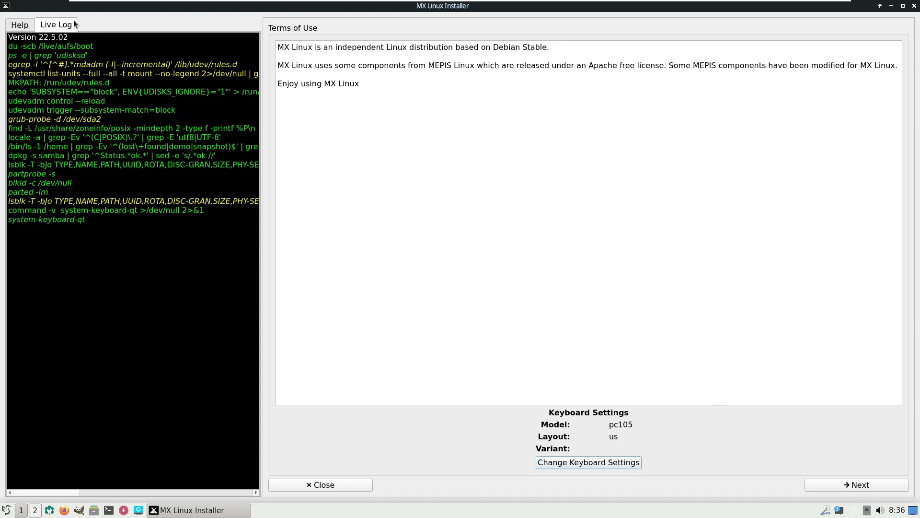
Step: Choose a regular install on the entire sda disk with encryption off, then continue
left_click(837, 483)
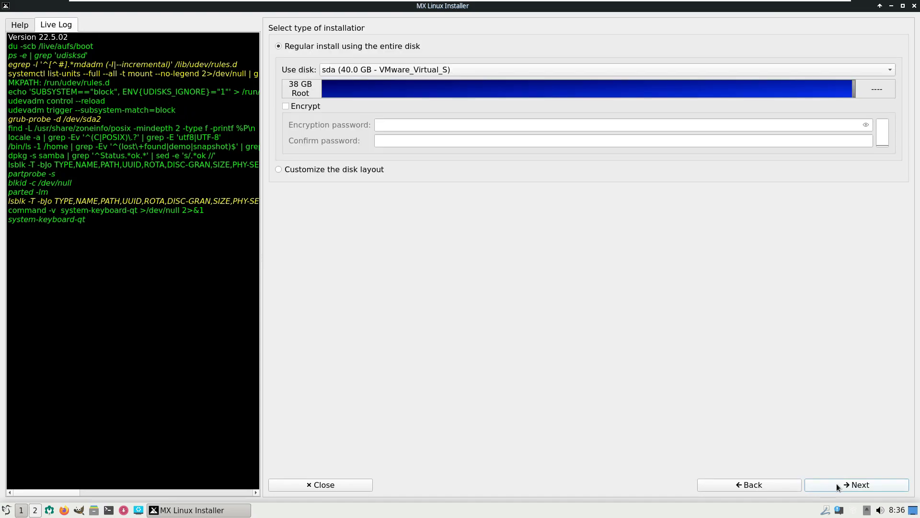
left_click(352, 72)
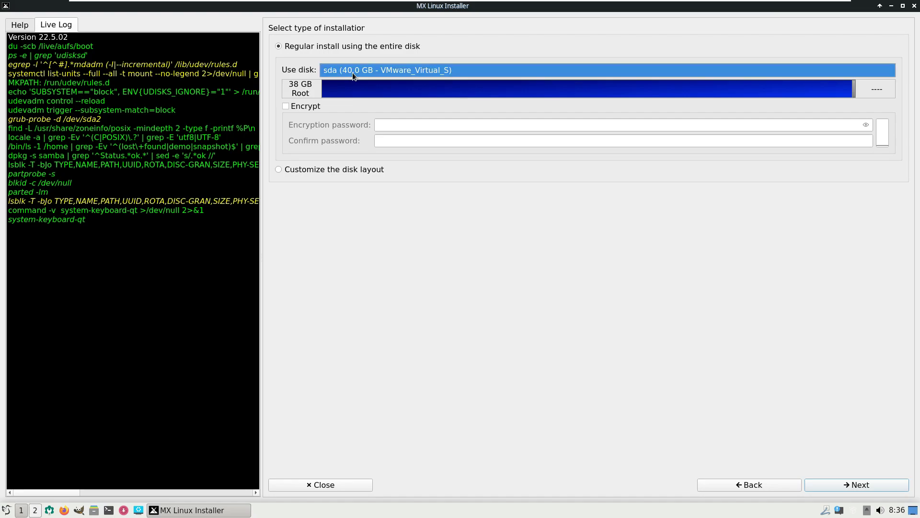
left_click(351, 70)
left_click(311, 106)
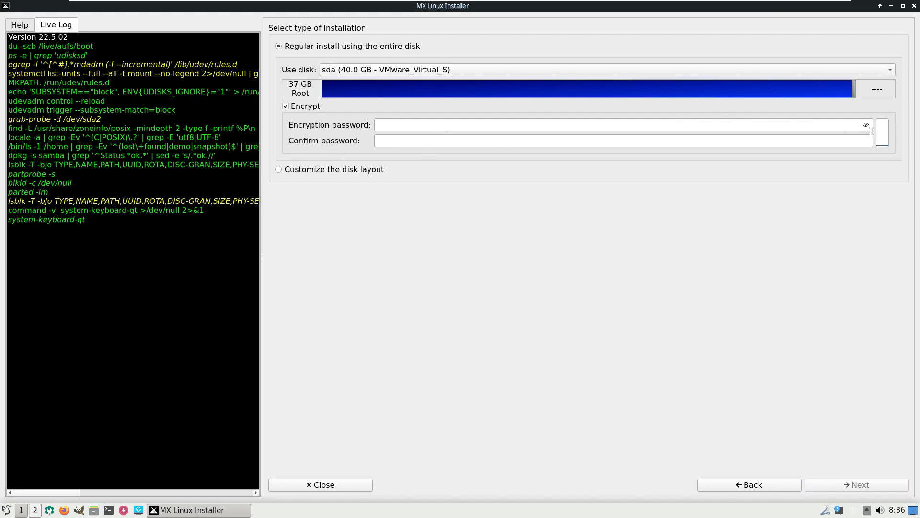
left_click(866, 126)
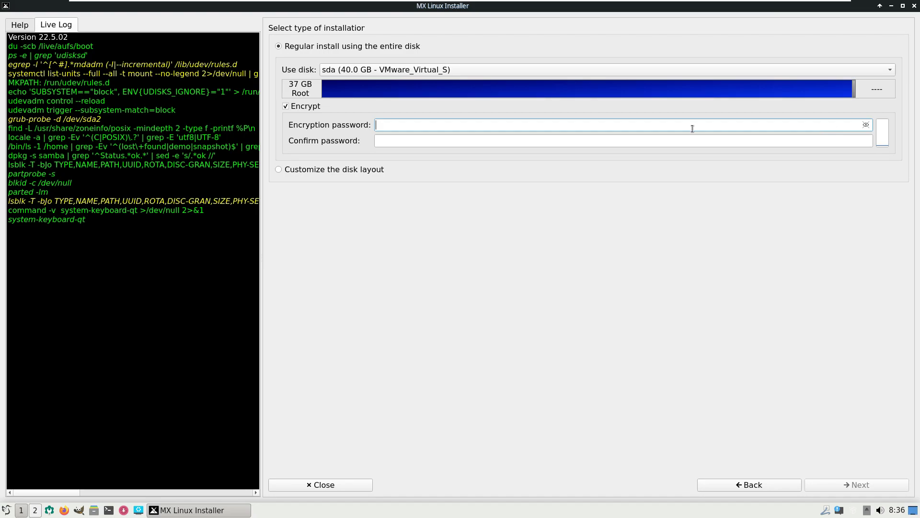
left_click(332, 171)
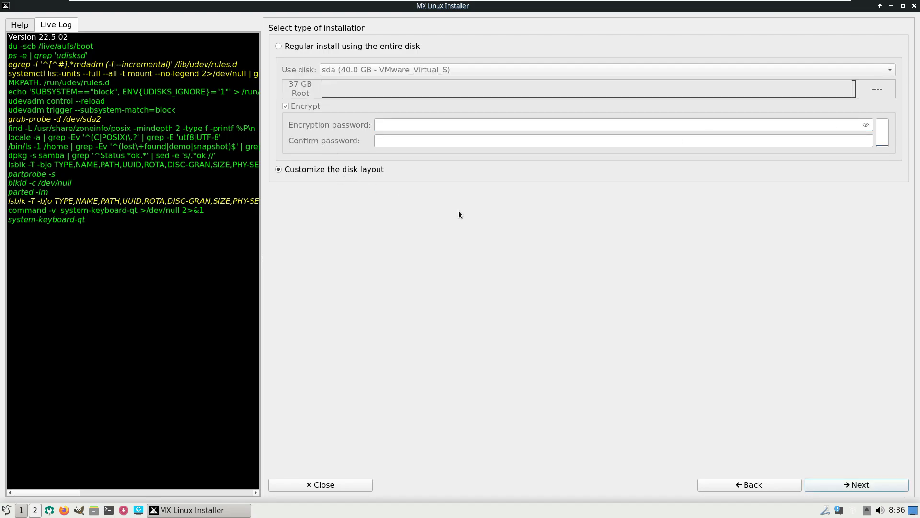
left_click(280, 46)
left_click(286, 106)
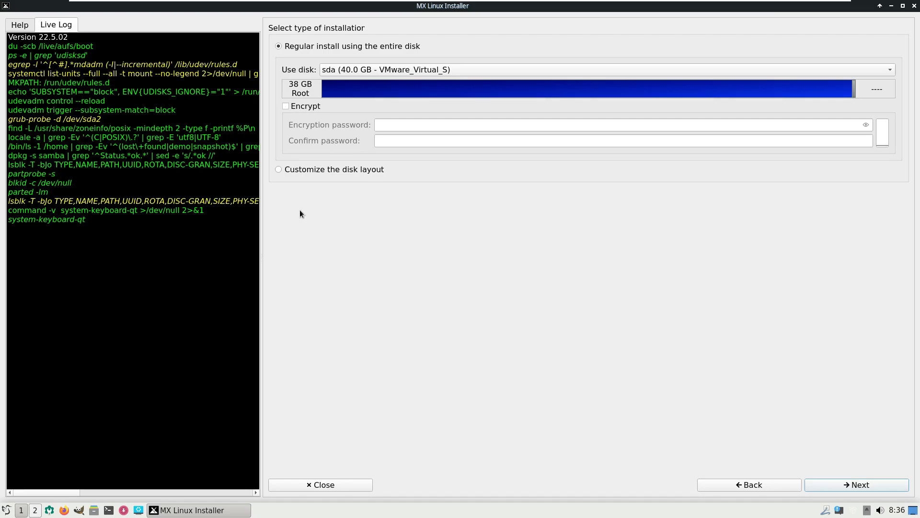
left_click(286, 106)
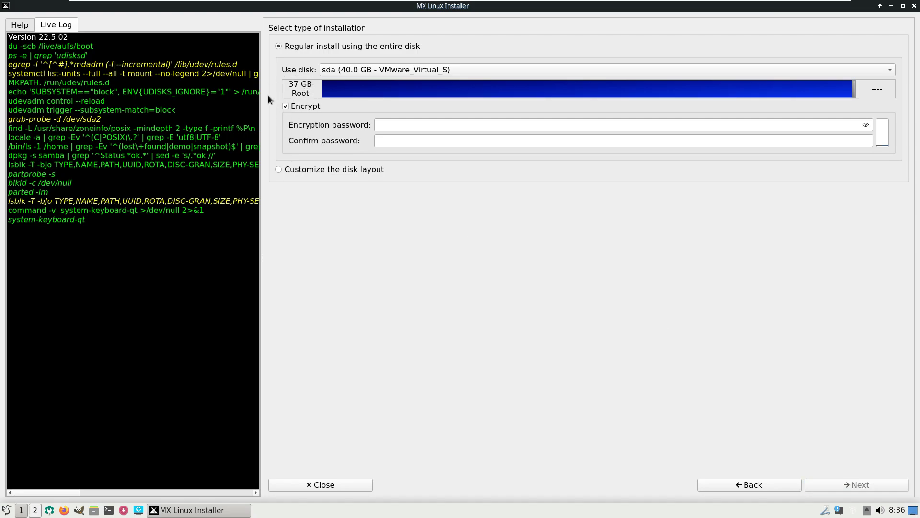
left_click(287, 106)
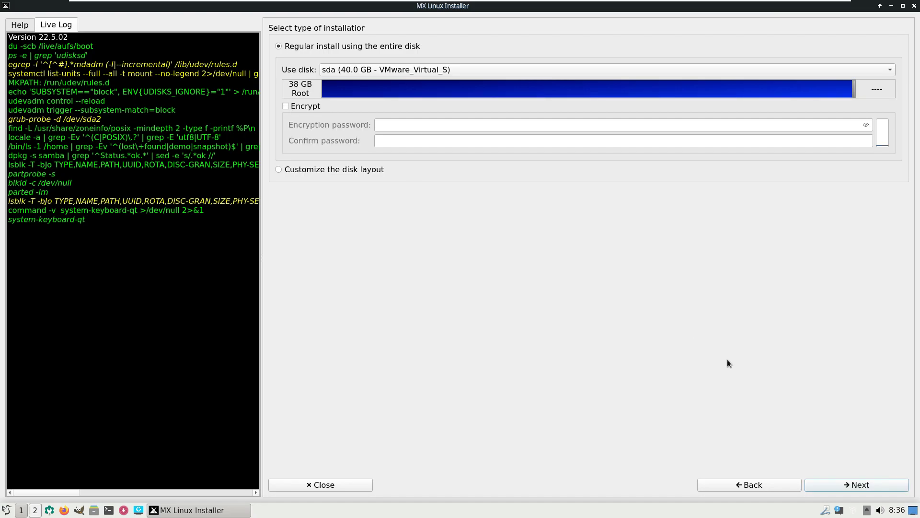
left_click(839, 484)
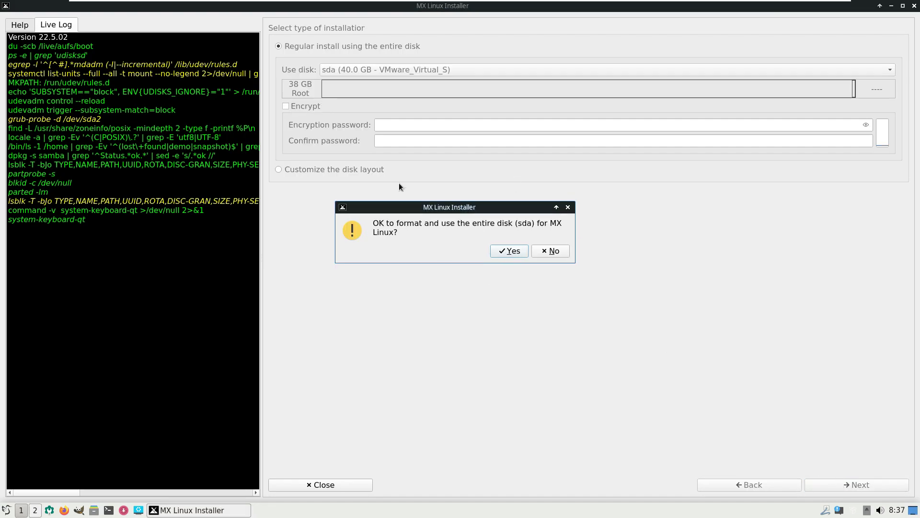
Step: Confirm formatting sda, keep default GRUB options, and name the computer 'runboxing'
left_click(501, 251)
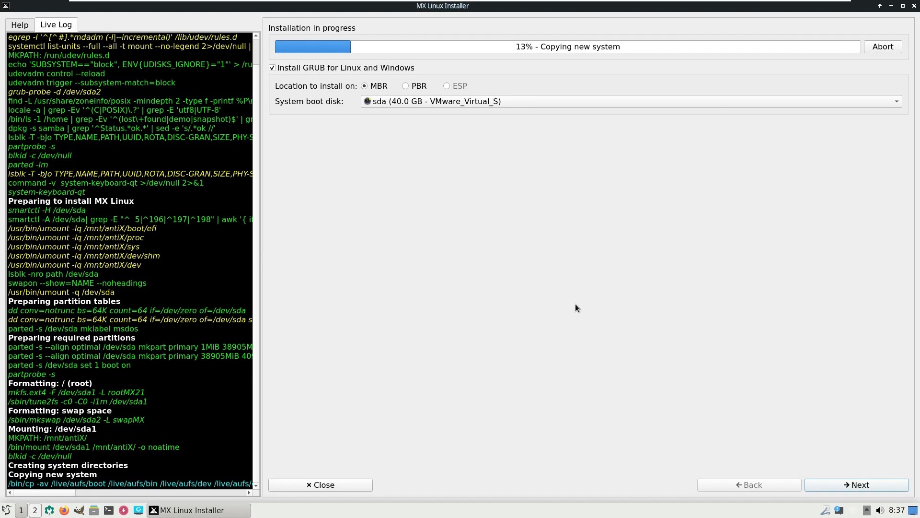
left_click(841, 485)
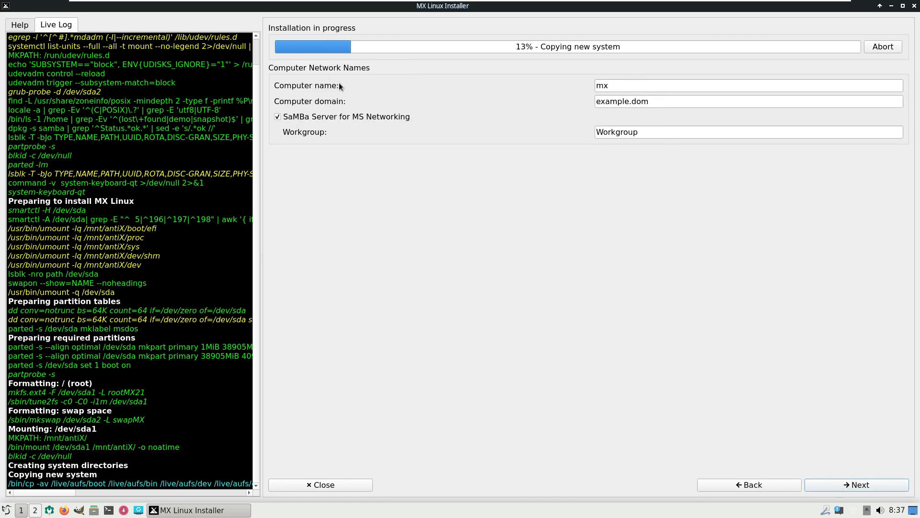
left_click(612, 87)
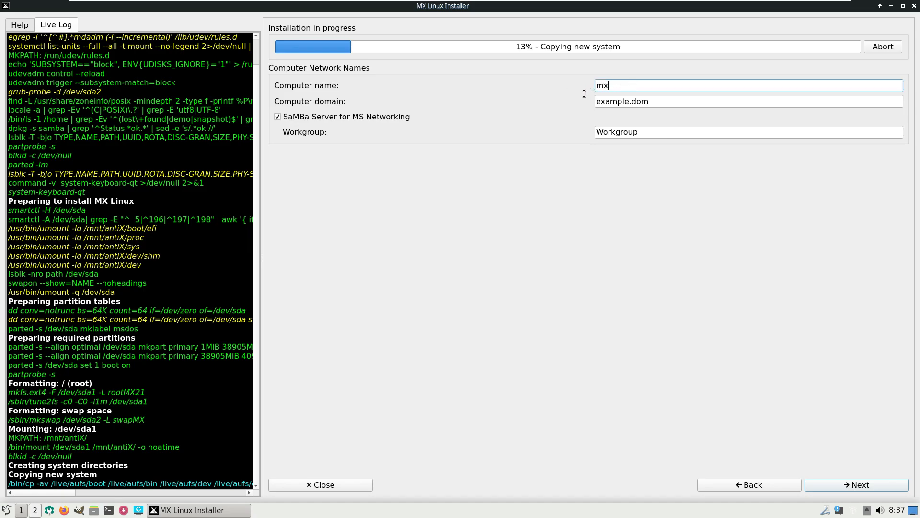
key("ctrl+a")
type("runboxing")
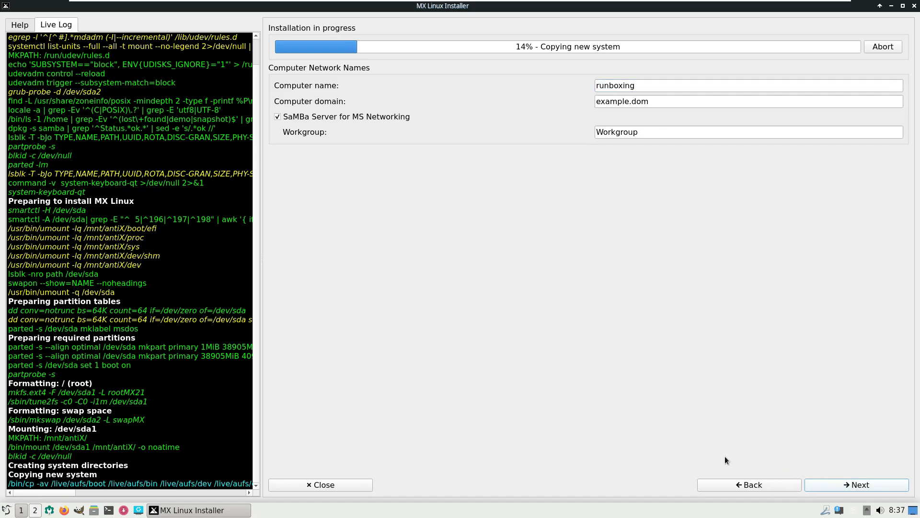
key("Return")
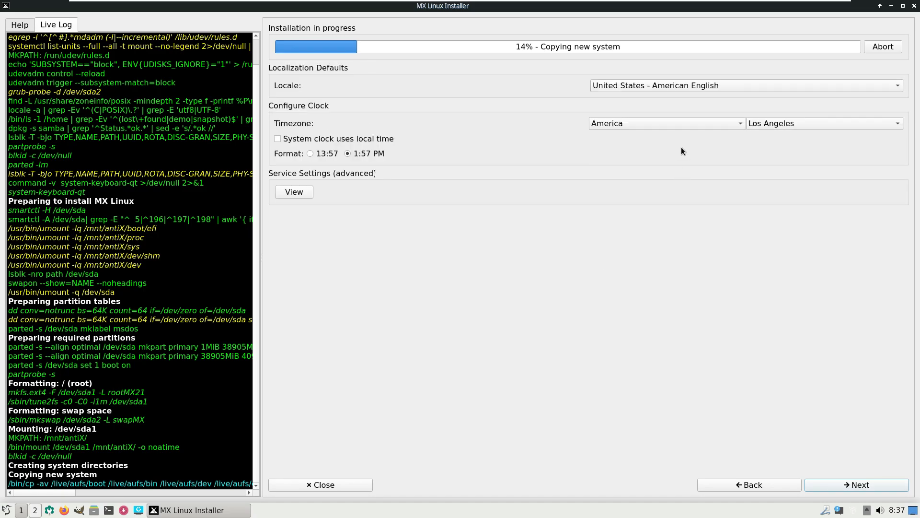
Step: Keep timezone America / Los Angeles and locale United States - American English
left_click(677, 124)
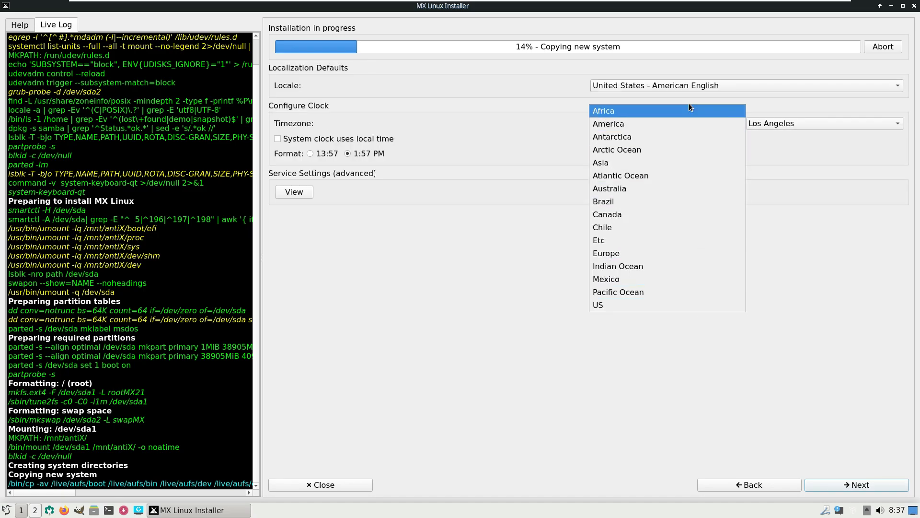
left_click(809, 125)
left_click(810, 126)
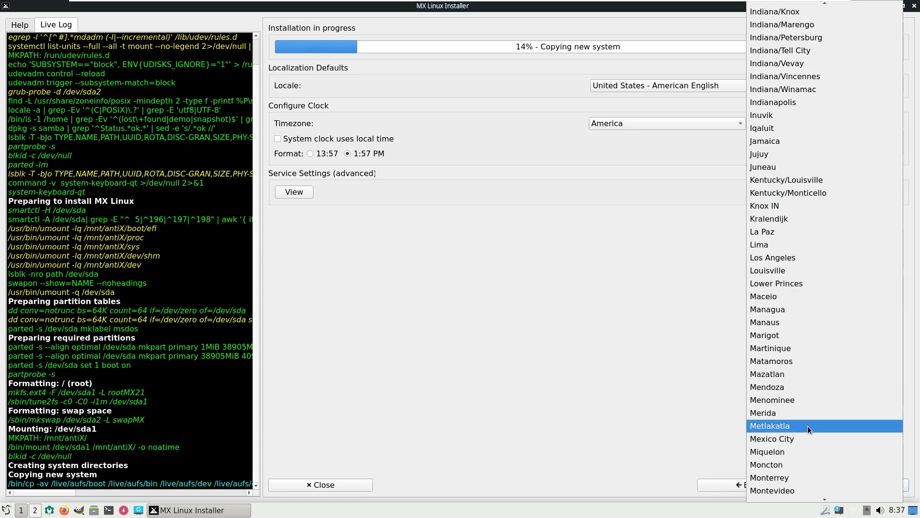
left_click(772, 258)
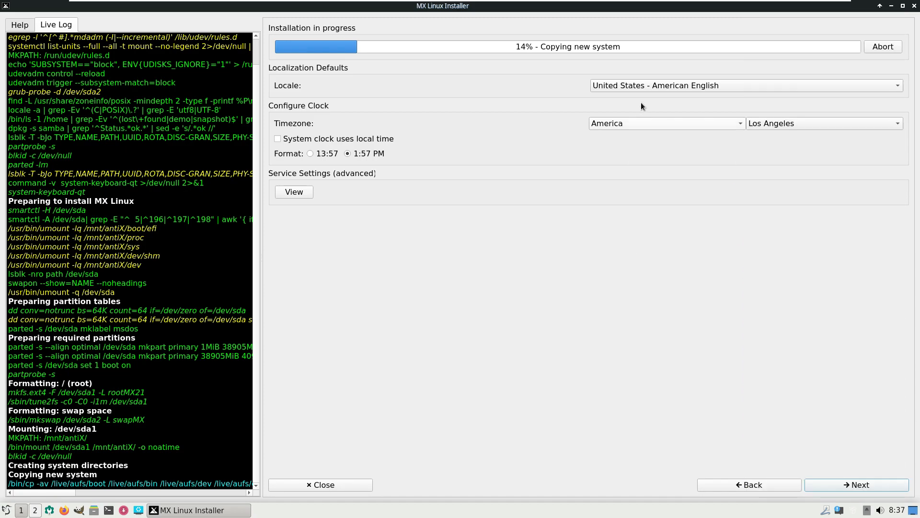
left_click(640, 86)
left_click(459, 340)
Step: Keep the default common services and move past the localization settings
left_click(300, 193)
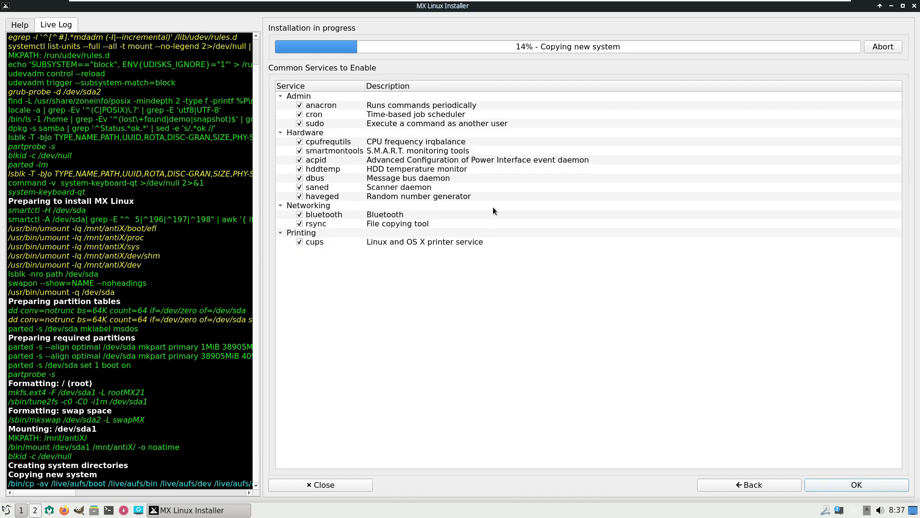
left_click(816, 481)
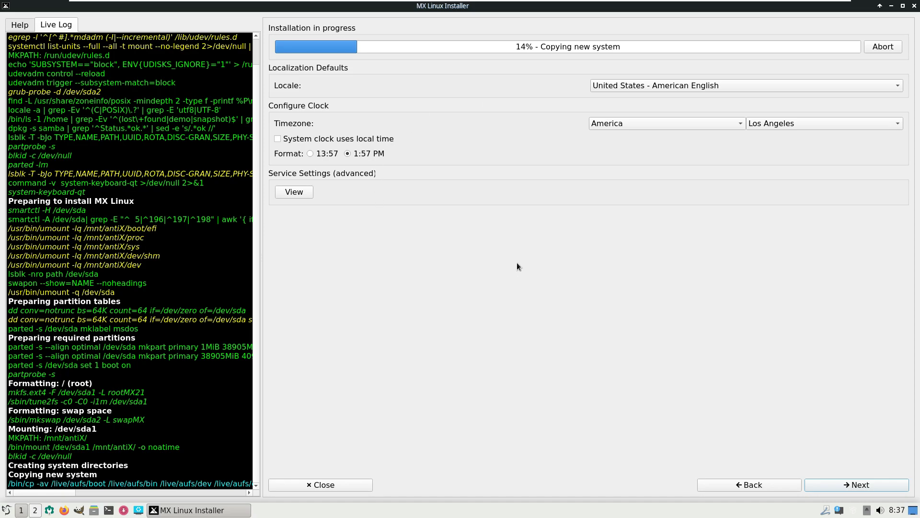
left_click(852, 482)
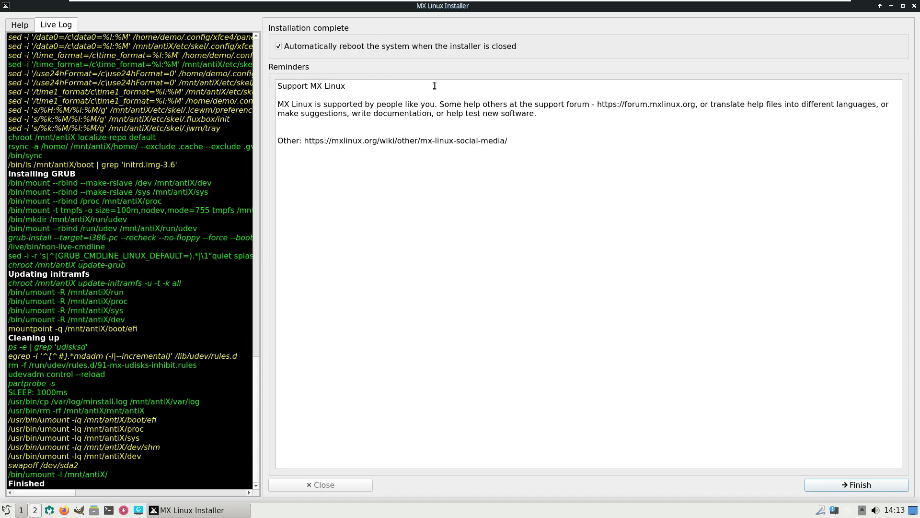
Step: Finish the installer and confirm the remove-disc prompt to reboot the VM
left_click(840, 491)
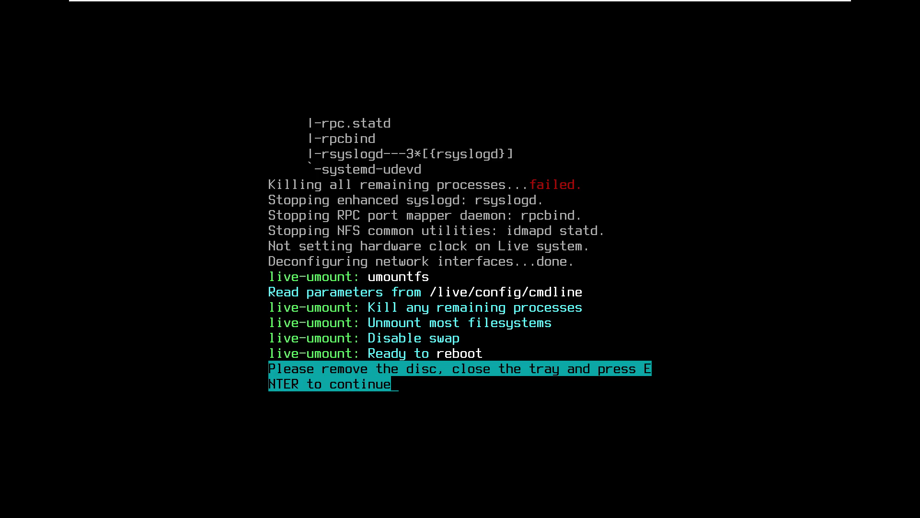
key("Return")
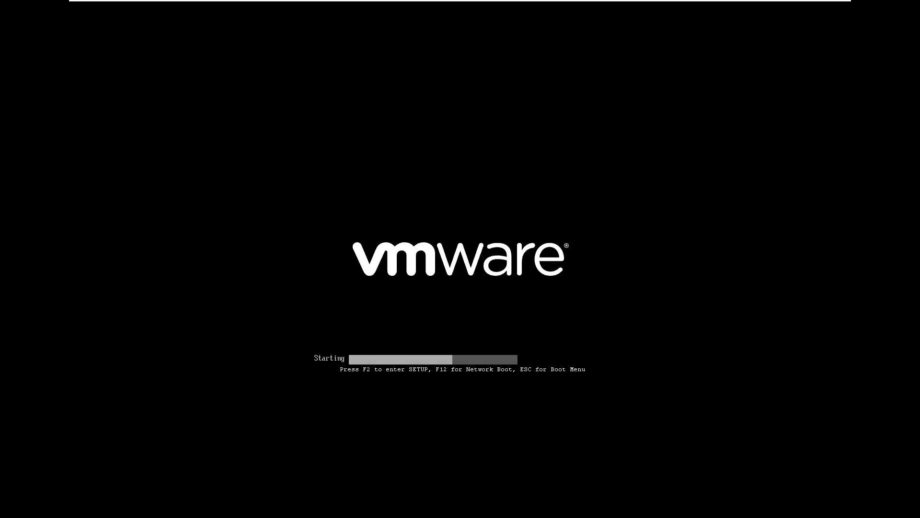
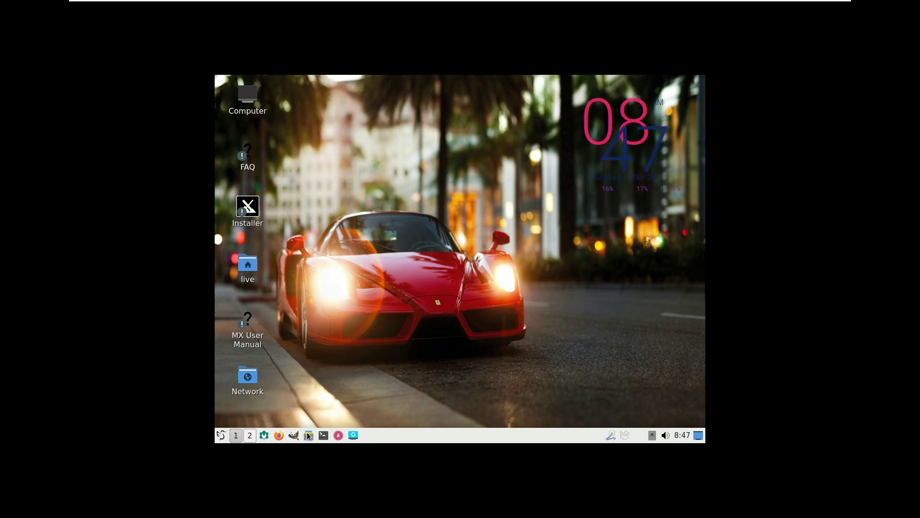
Step: Open the live home folder, then close both home-folder windows
left_click(308, 437)
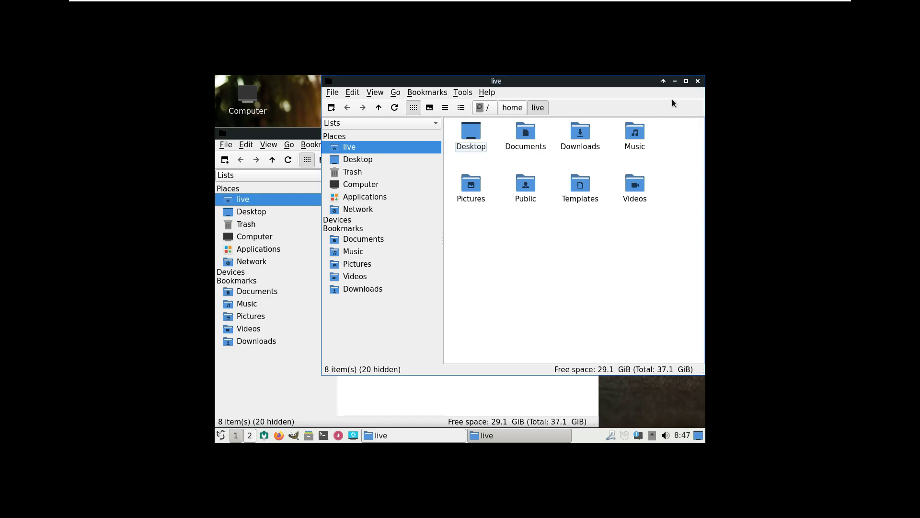
left_click(697, 82)
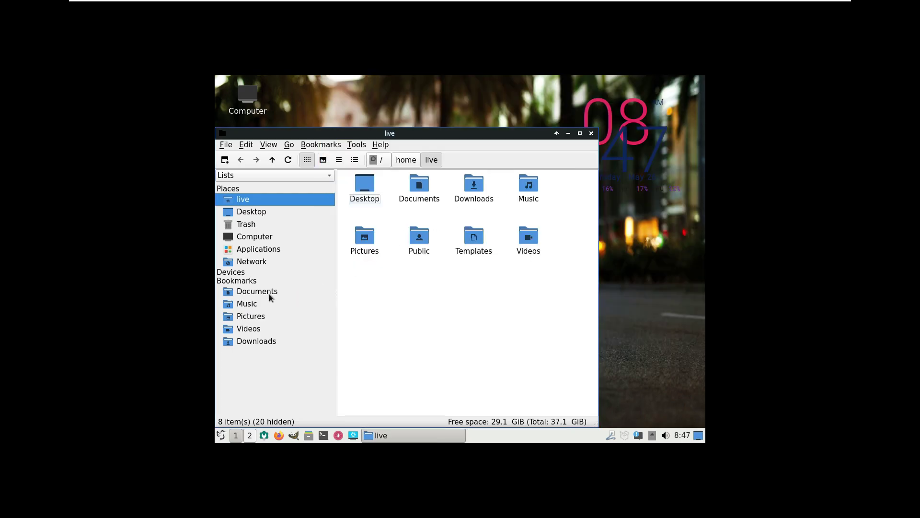
left_click(592, 133)
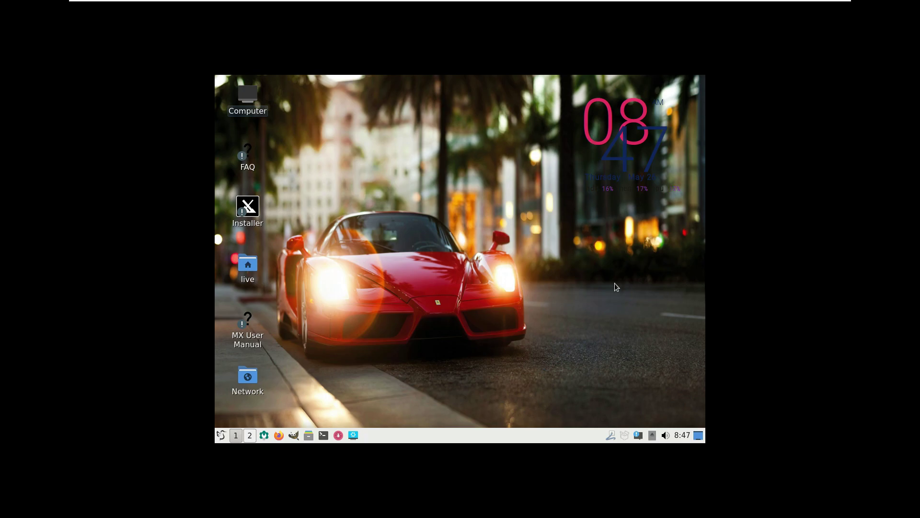
Step: Shut down MX Linux from the application menu and confirm
left_click(223, 436)
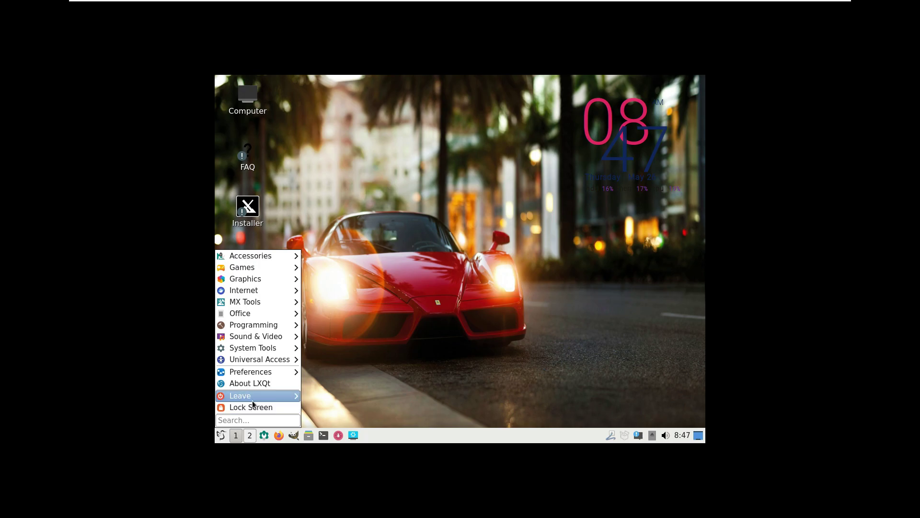
mouse_move(253, 400)
left_click(321, 410)
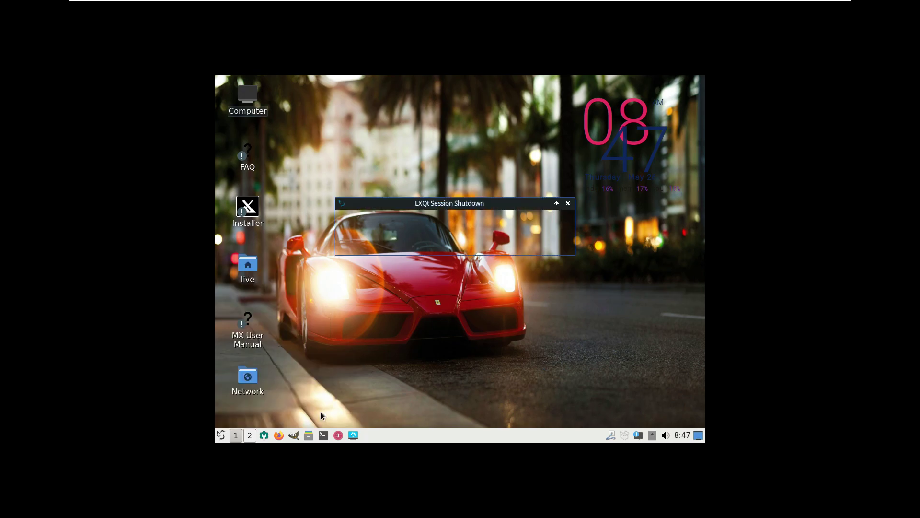
key("Return")
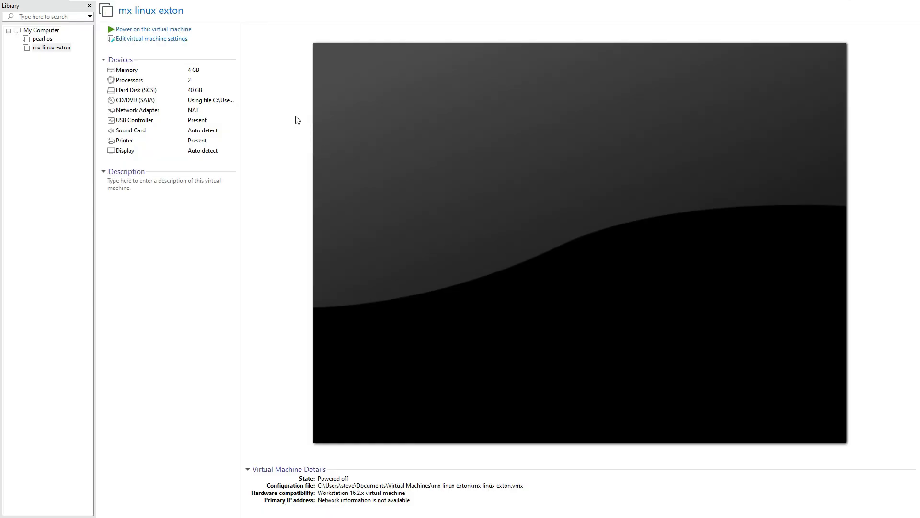
Step: Remove the CD/DVD (SATA) drive from the VM hardware and power the machine on
left_click(229, 101)
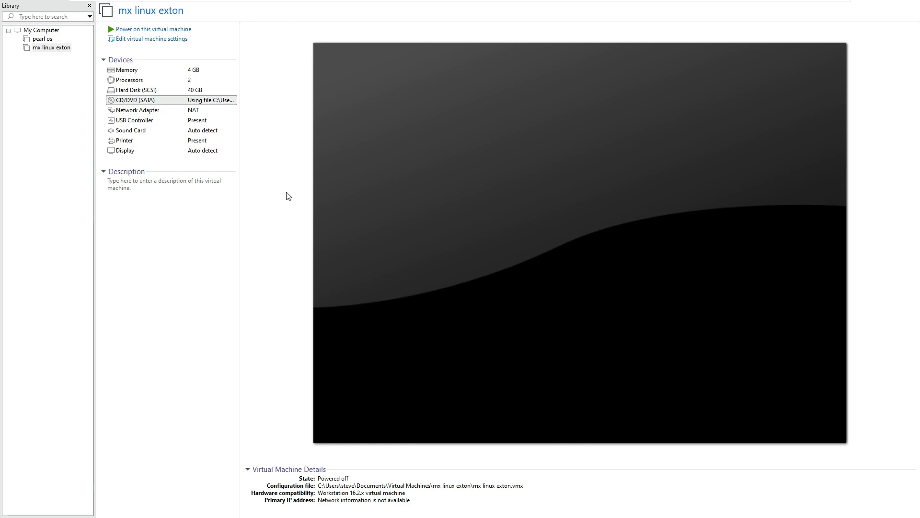
left_click(411, 406)
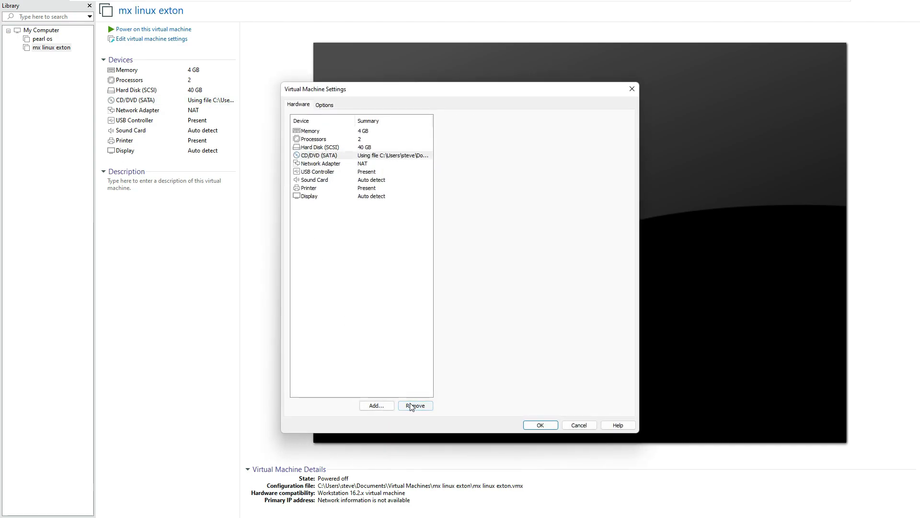
left_click(544, 426)
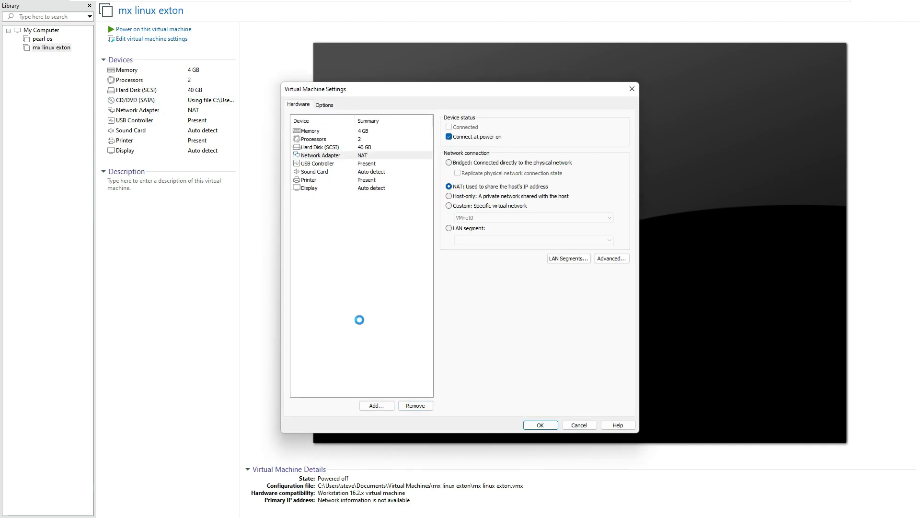
left_click(177, 29)
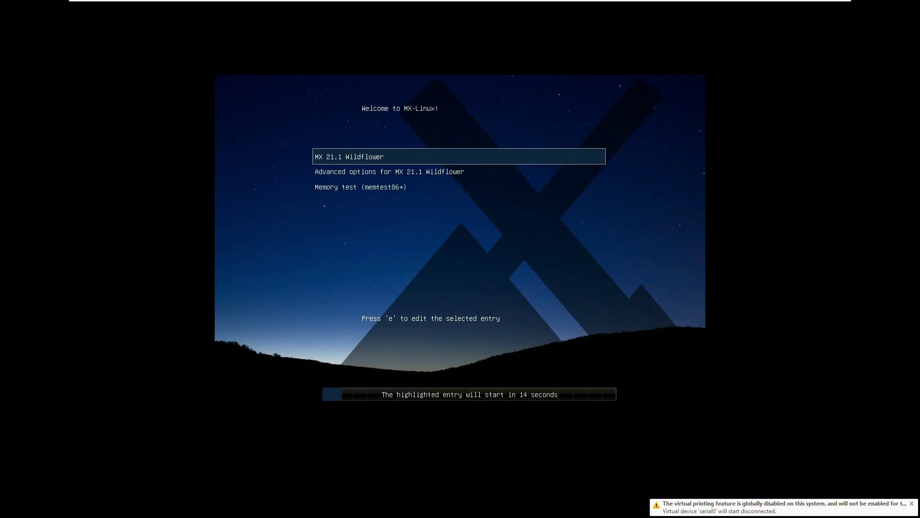
Step: Pick the MX 21.1 Wildflower GRUB entry and boot it
key("Up")
key("Up")
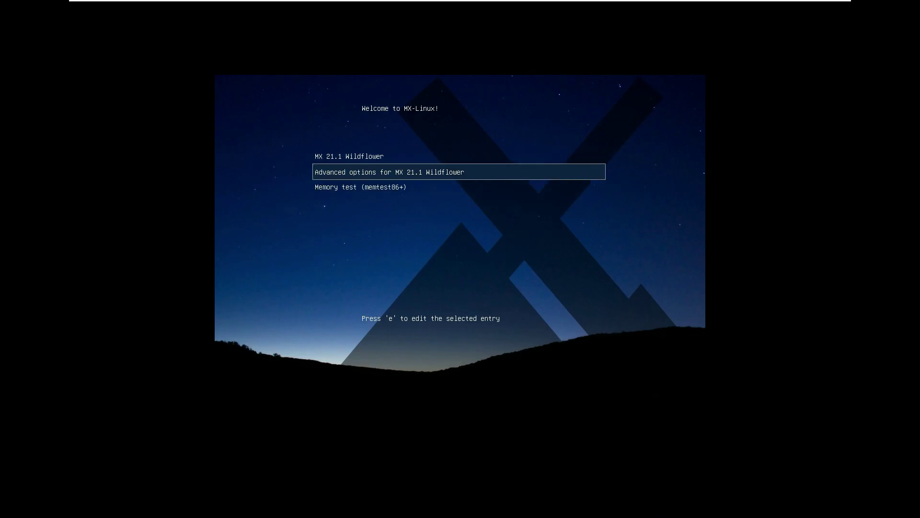
key("Return")
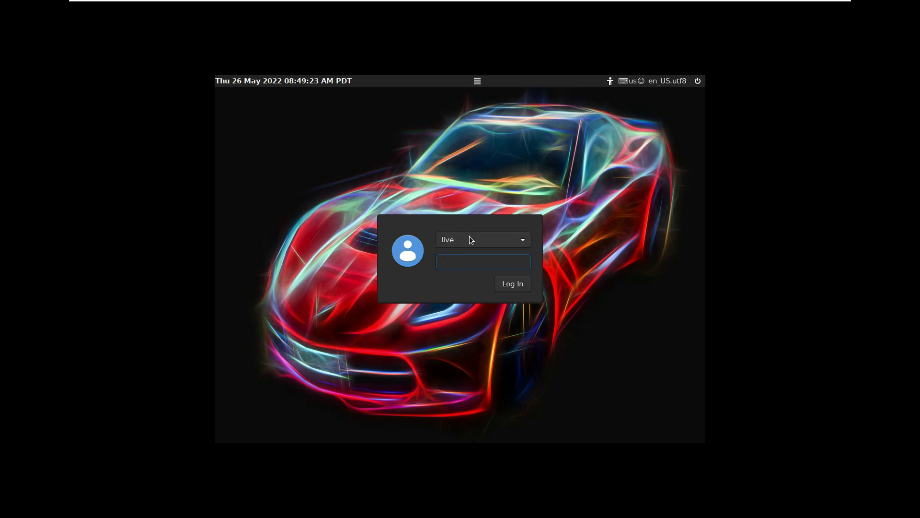
Step: Attempt logging in as an unlisted user account with two passwords, both failing
left_click(469, 237)
left_click(468, 254)
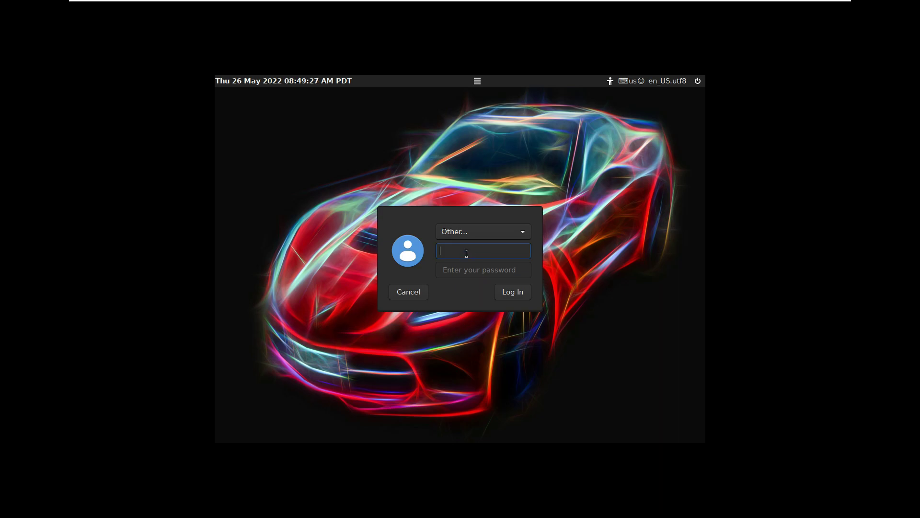
type("runboxing")
left_click(466, 268)
key("Tab")
left_click(467, 268)
type("••••••")
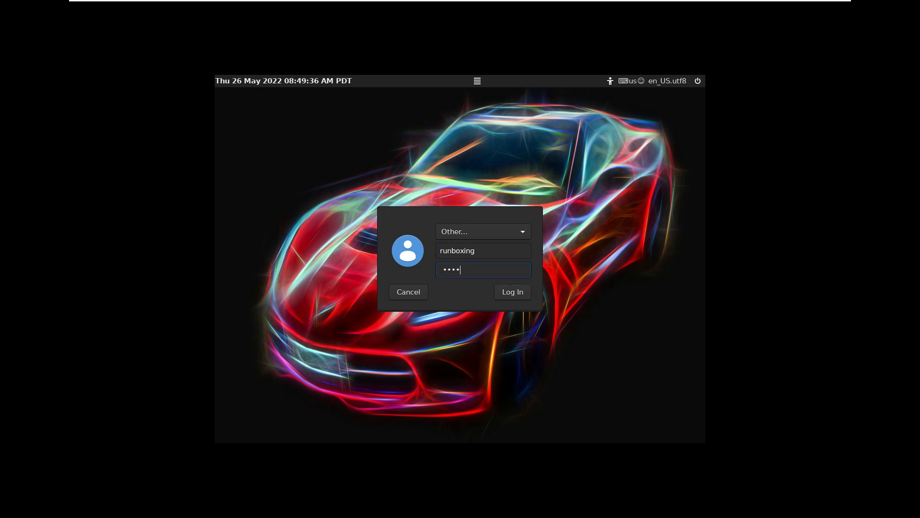
key("Return")
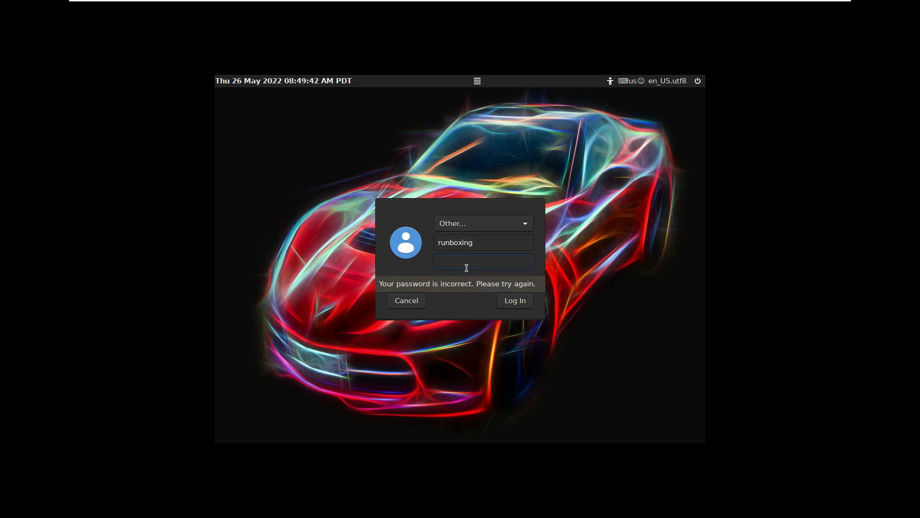
type("*****")
key("Return")
Step: Switch back to the live user and log in with its password
left_click(475, 225)
left_click(476, 211)
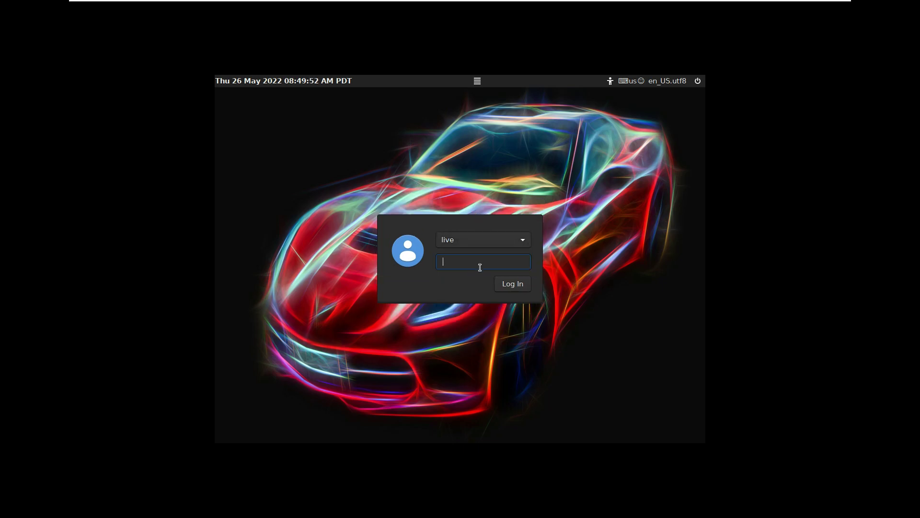
key("Return")
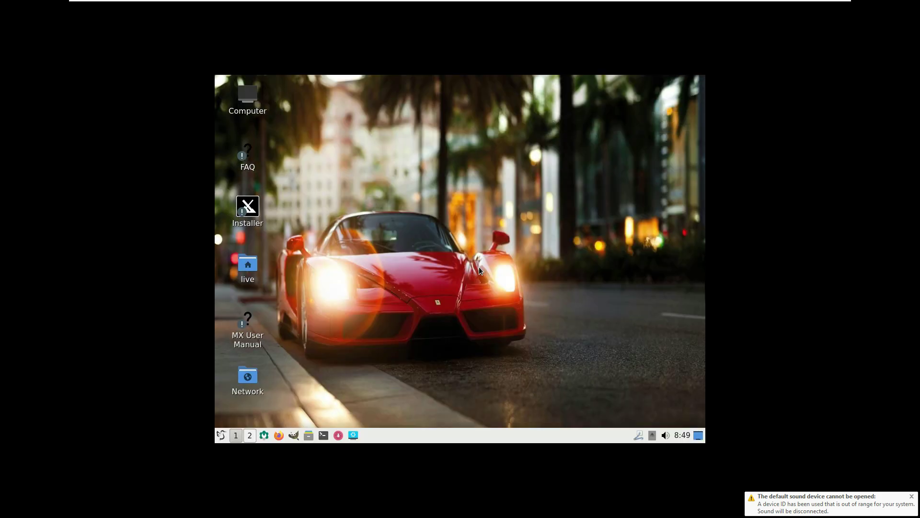
Step: Check the desktop menu, then bring up Monitor Settings from Preferences
right_click(392, 141)
key("Escape")
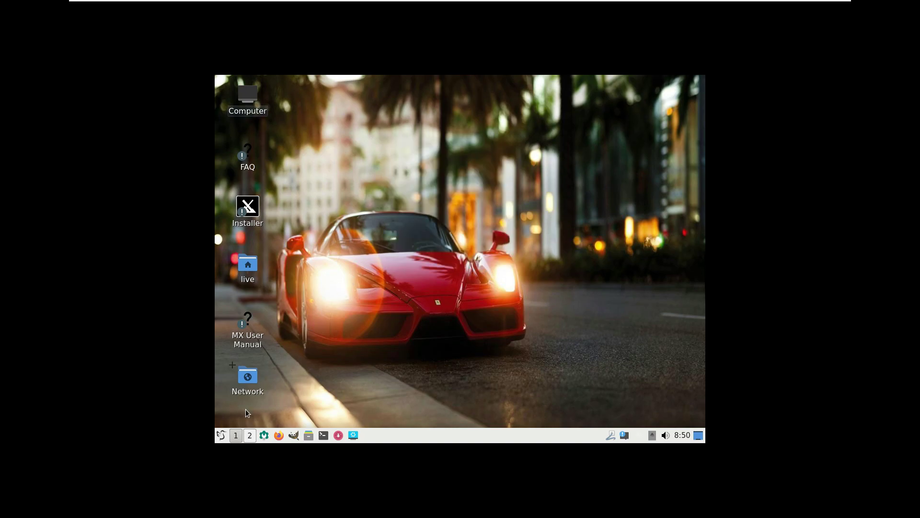
left_click(223, 435)
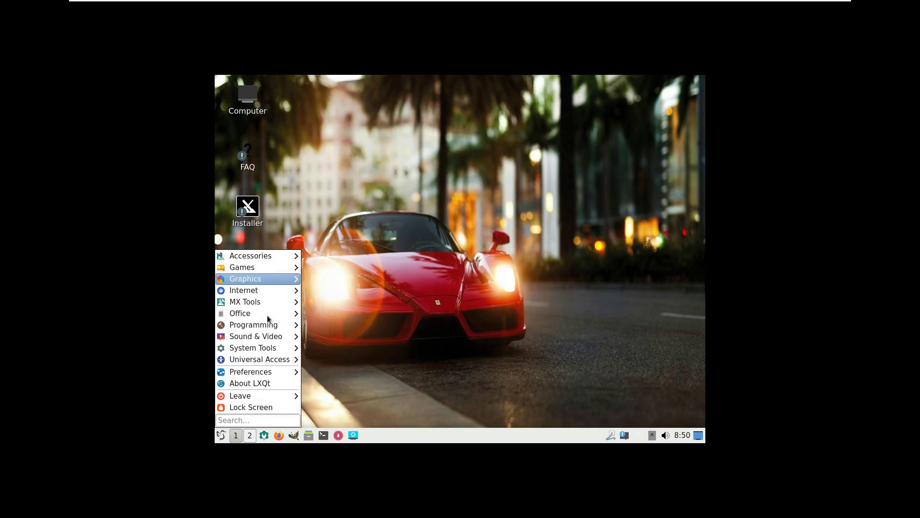
mouse_move(268, 376)
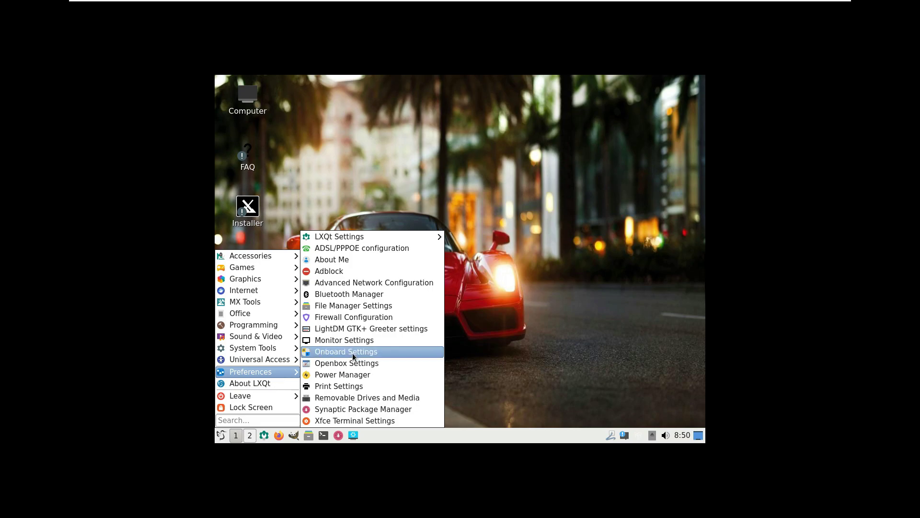
left_click(355, 341)
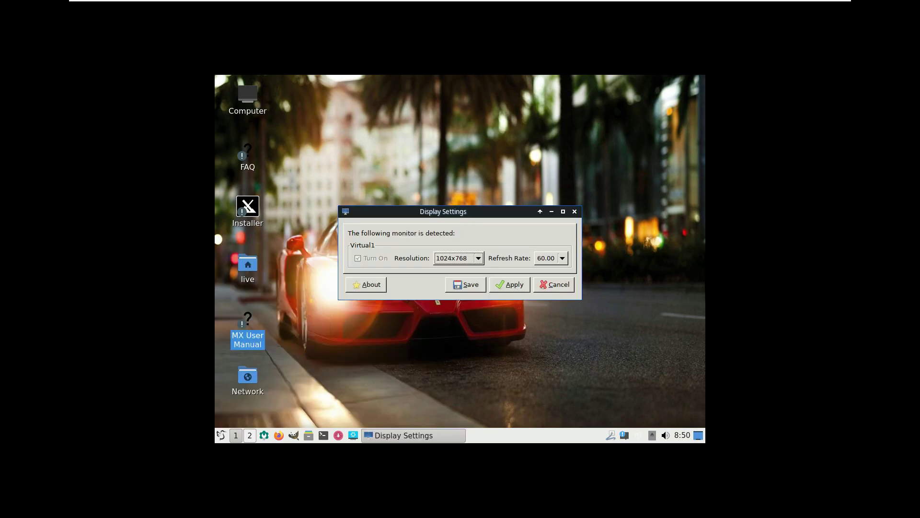
Step: Set the Virtual1 screen to 1920x1080, keep it, and save the configuration
left_click(459, 259)
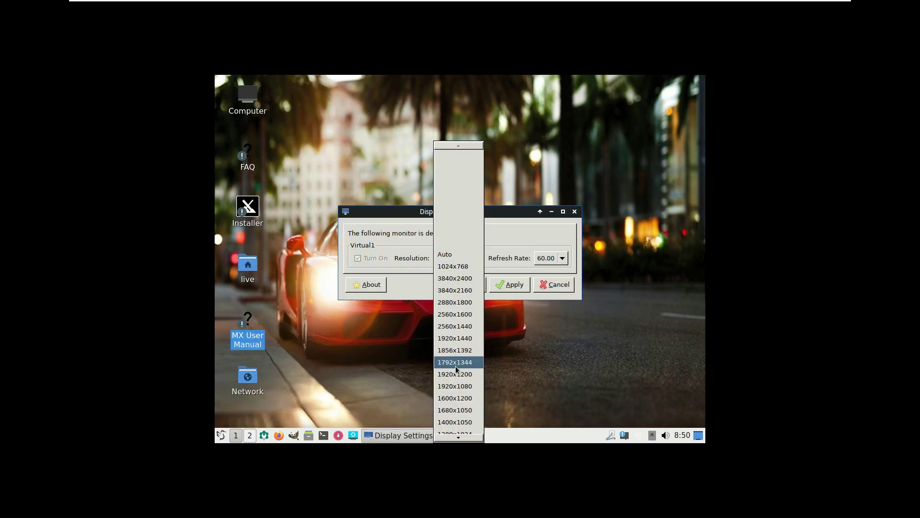
scroll(455, 366, "down", 1)
left_click(464, 381)
left_click(503, 280)
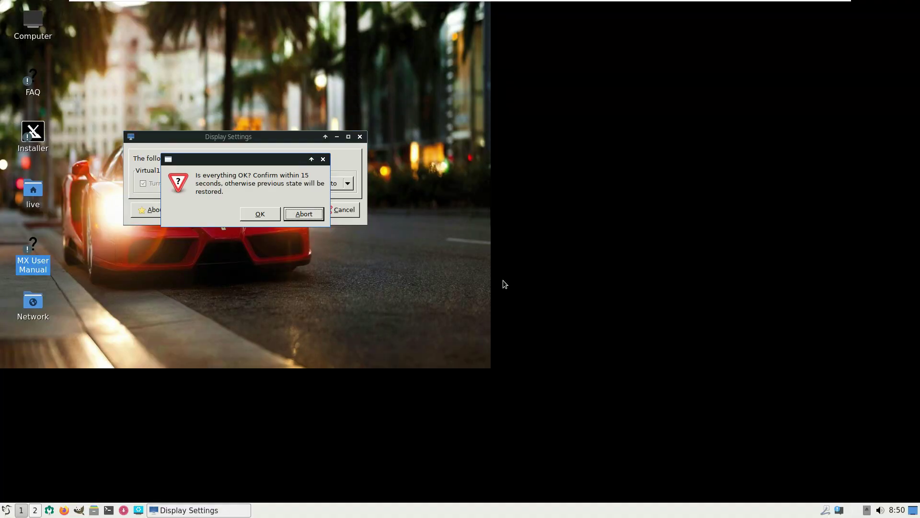
left_click(261, 214)
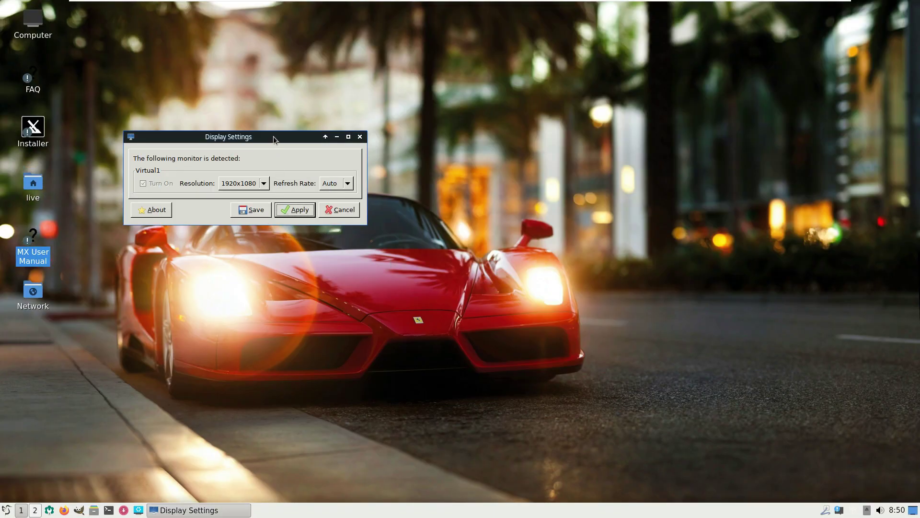
left_click_drag(273, 136, 395, 161)
left_click(378, 235)
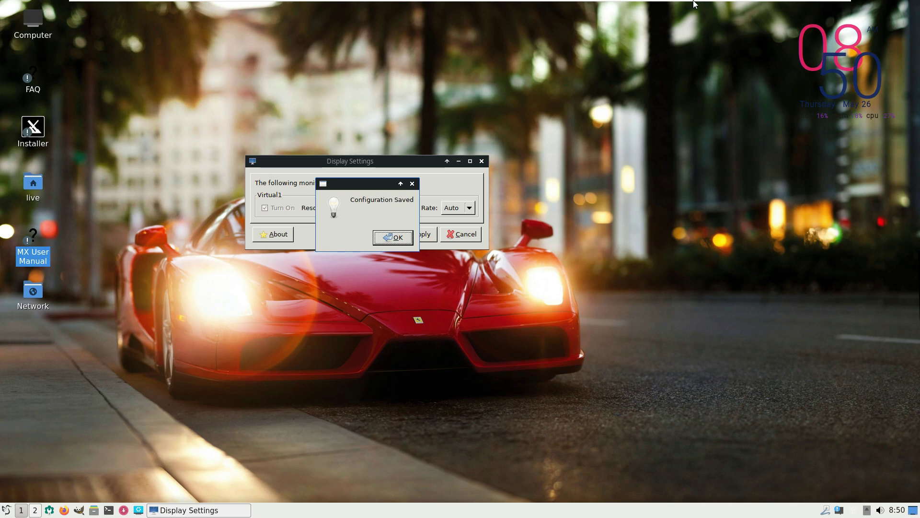
mouse_move(695, 4)
left_click(386, 235)
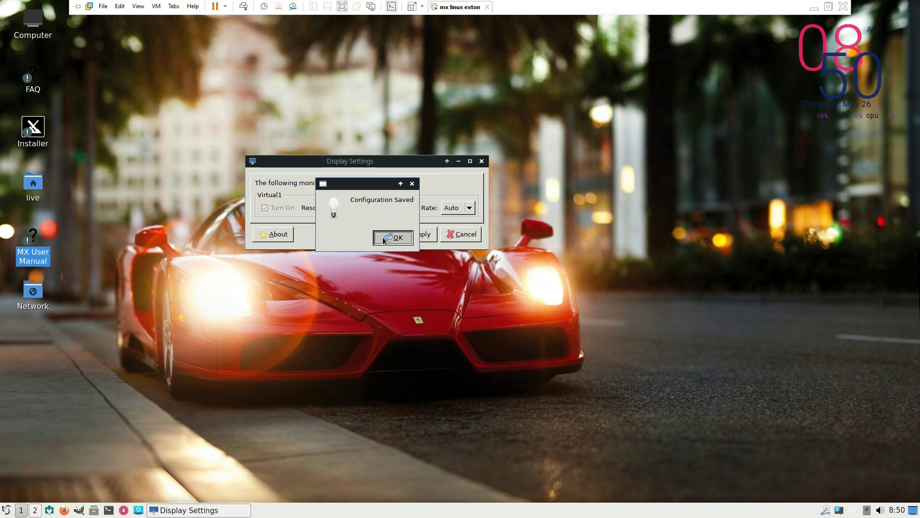
Step: Open the Computer location, view the file manager's About information, then close it
double_click(41, 28)
left_click(365, 7)
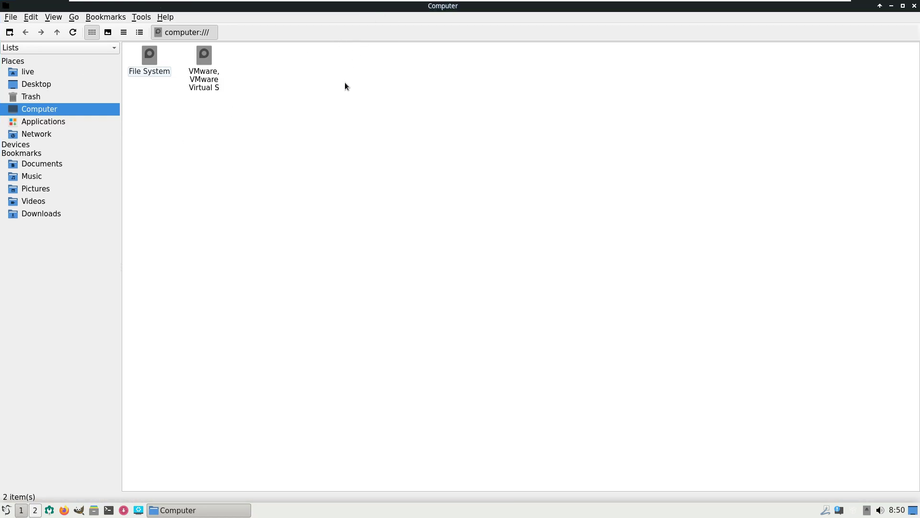
left_click(163, 18)
left_click(190, 29)
left_click(541, 304)
left_click(914, 7)
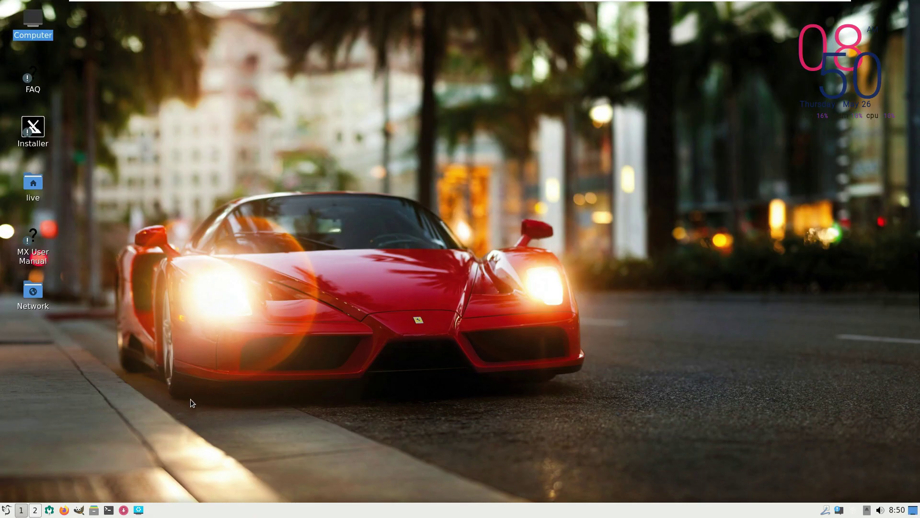
Step: Launch Task Manager from System Tools and maximize it
left_click(7, 509)
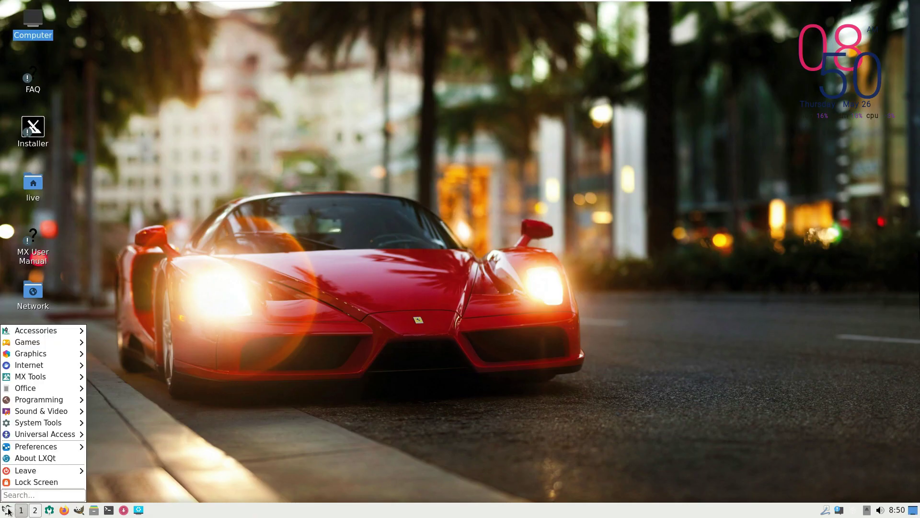
mouse_move(55, 438)
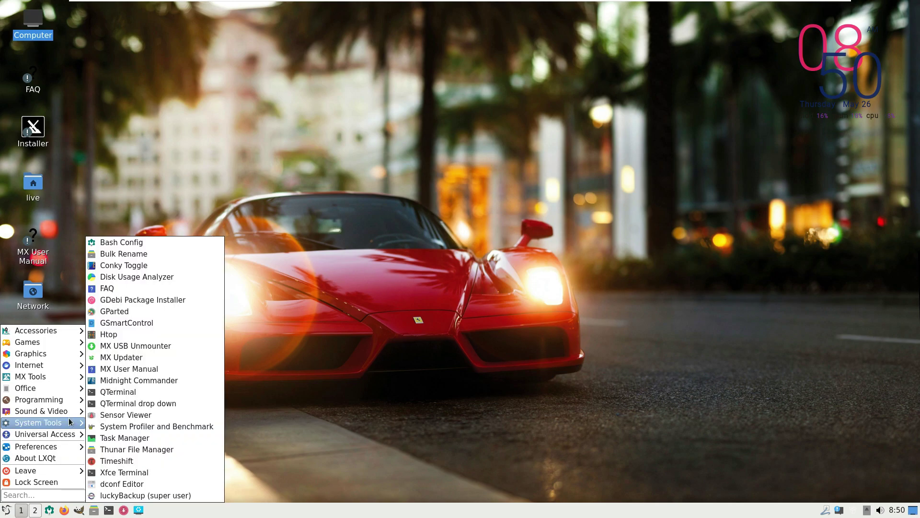
left_click(128, 438)
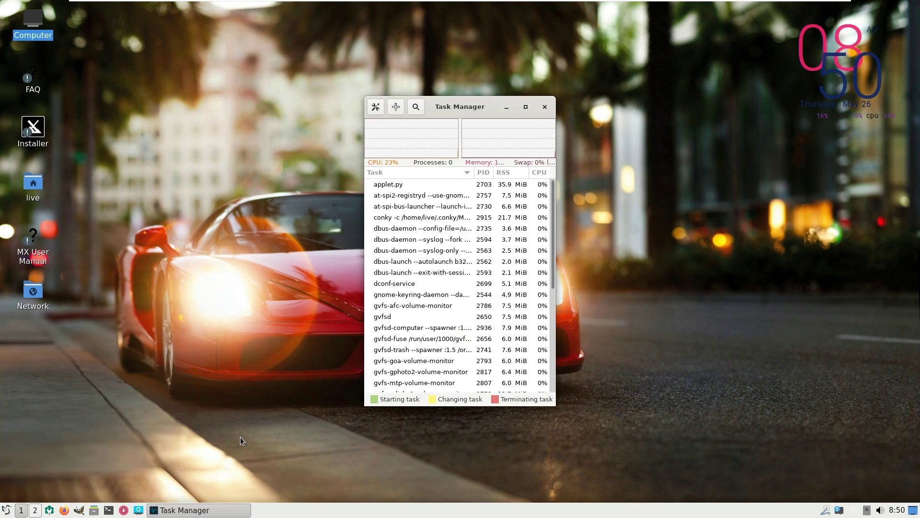
left_click(525, 106)
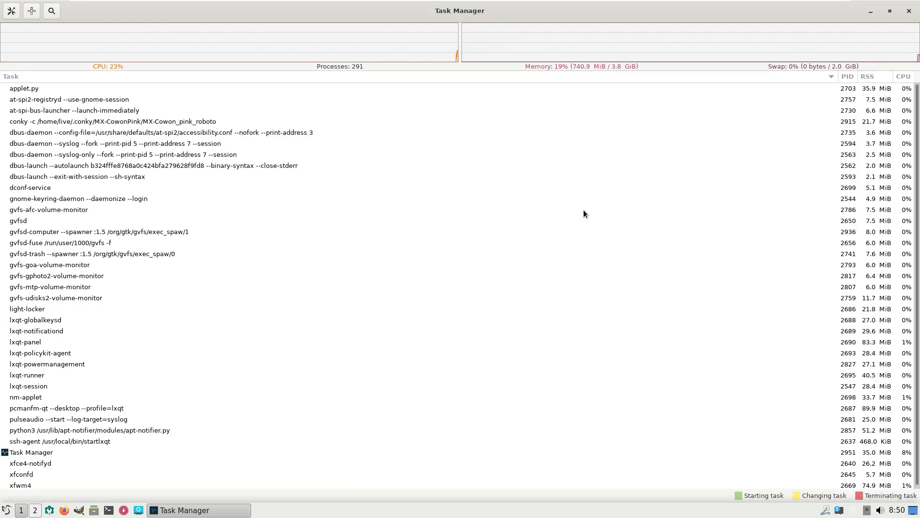
scroll(584, 210, "down", 1)
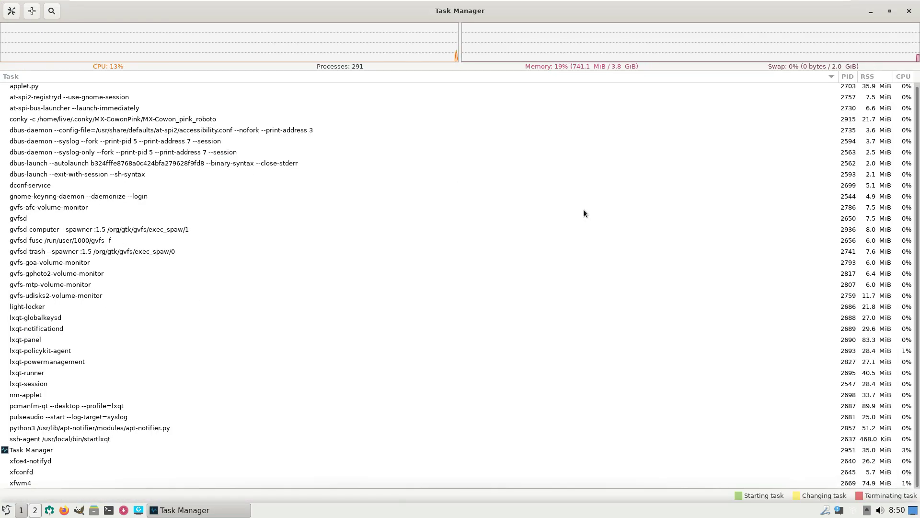
scroll(584, 210, "up", 1)
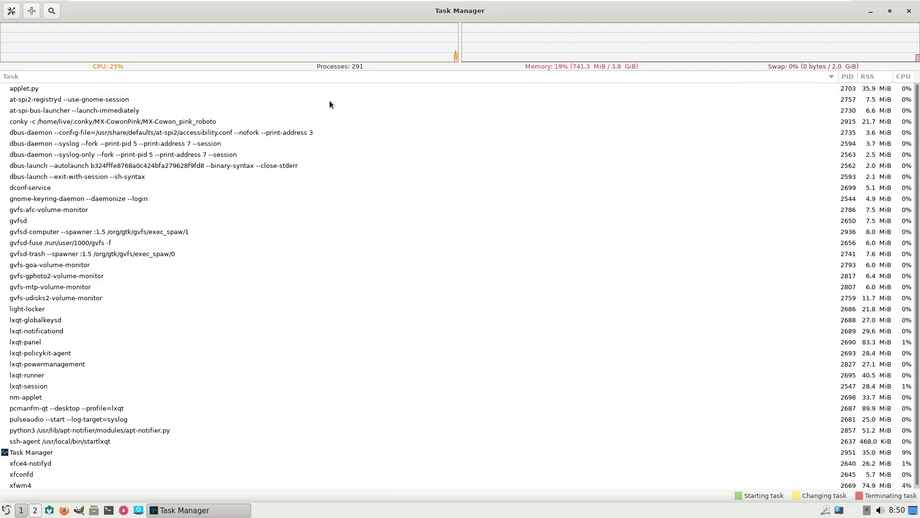
Step: Add PPID, State, Virtual Bytes, UID and Priority columns in Task Manager settings
left_click(12, 11)
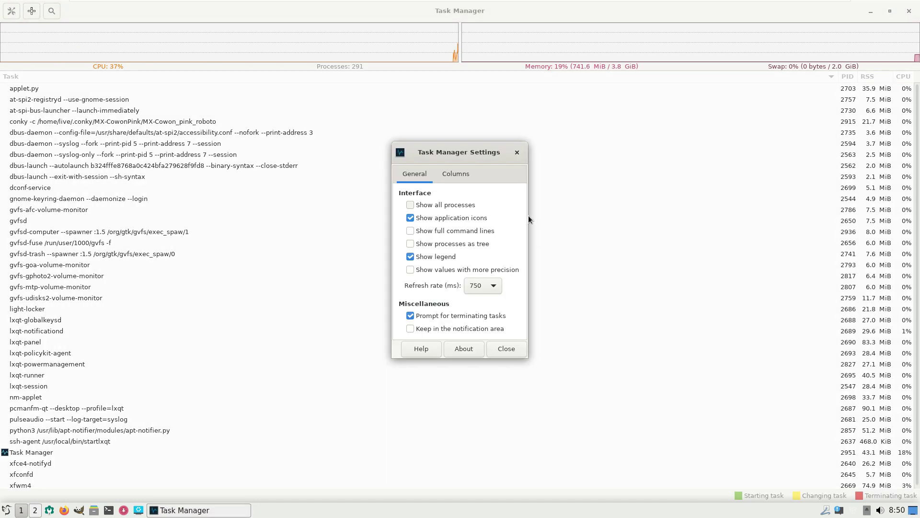
left_click(469, 341)
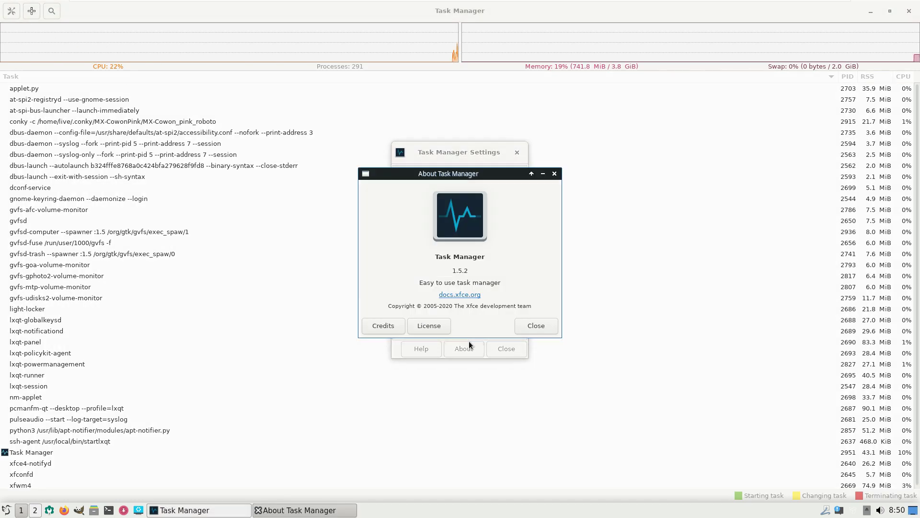
left_click(524, 324)
left_click(457, 172)
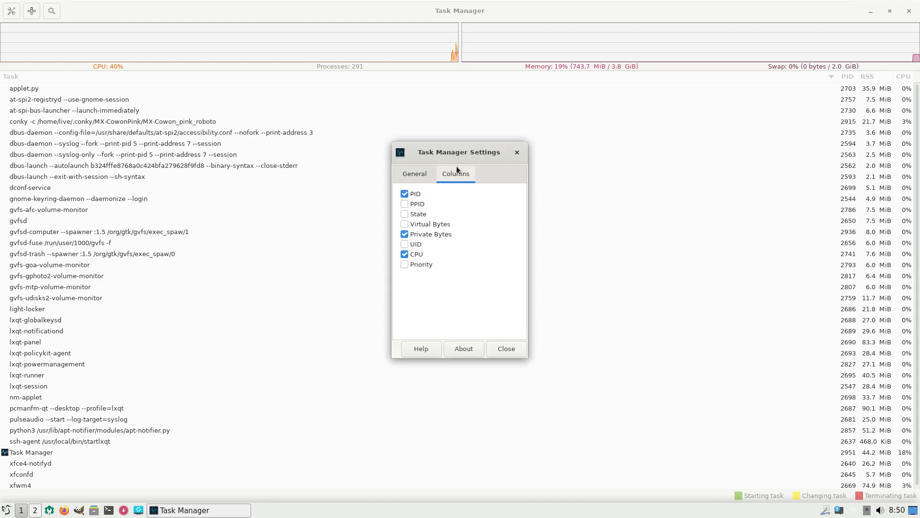
left_click(404, 203)
left_click(404, 214)
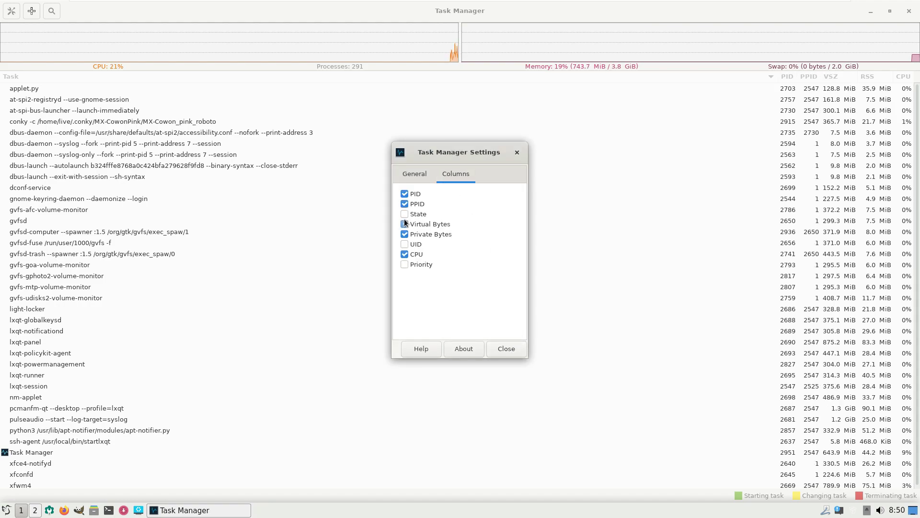
left_click(405, 224)
left_click(405, 244)
left_click(405, 264)
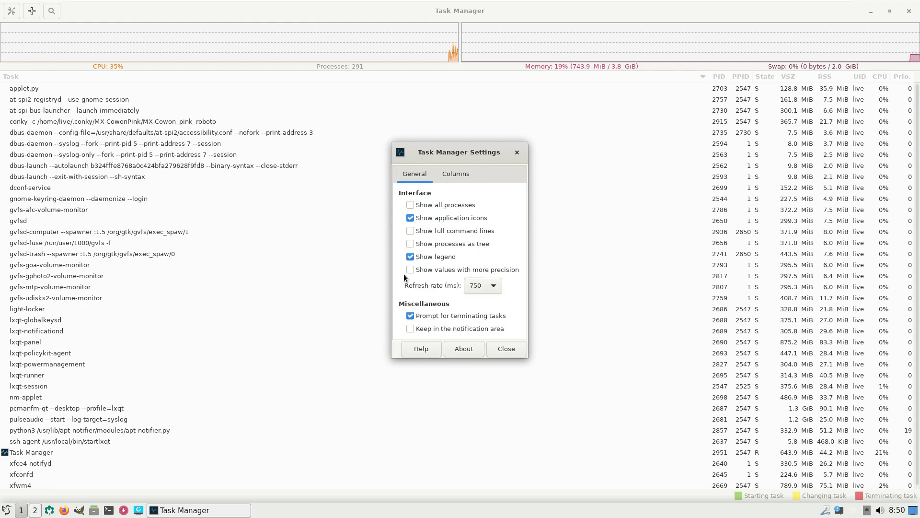
Step: Enable more precision, tree view, full command lines and all processes, review the list, then close Task Manager
left_click(410, 269)
left_click(411, 243)
left_click(410, 230)
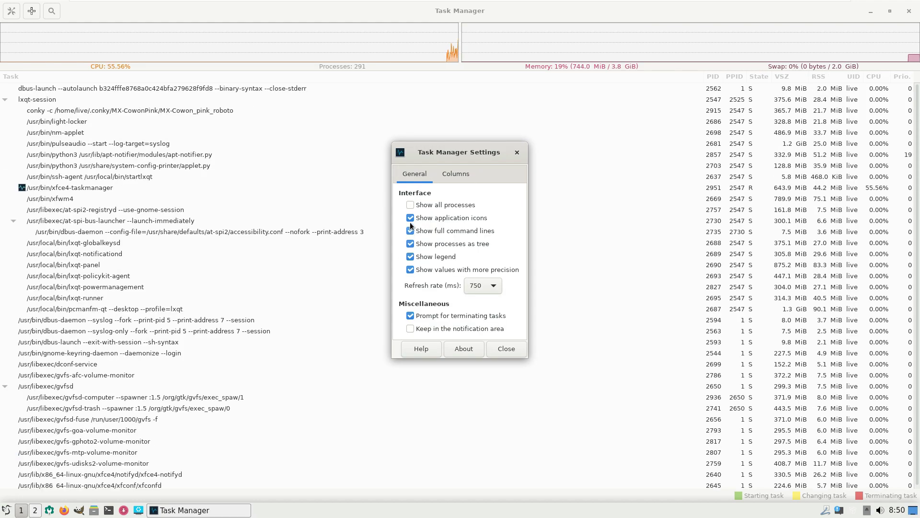
left_click(410, 205)
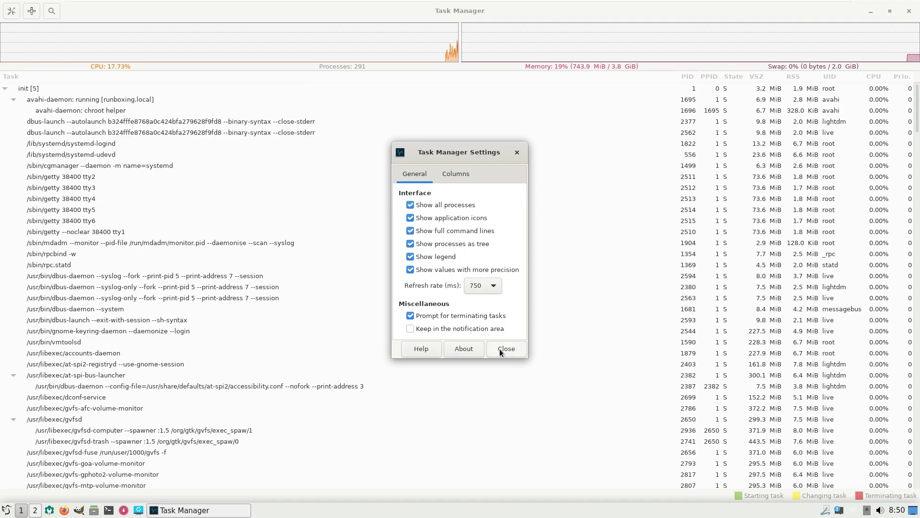
left_click(499, 349)
scroll(414, 267, "down", 10)
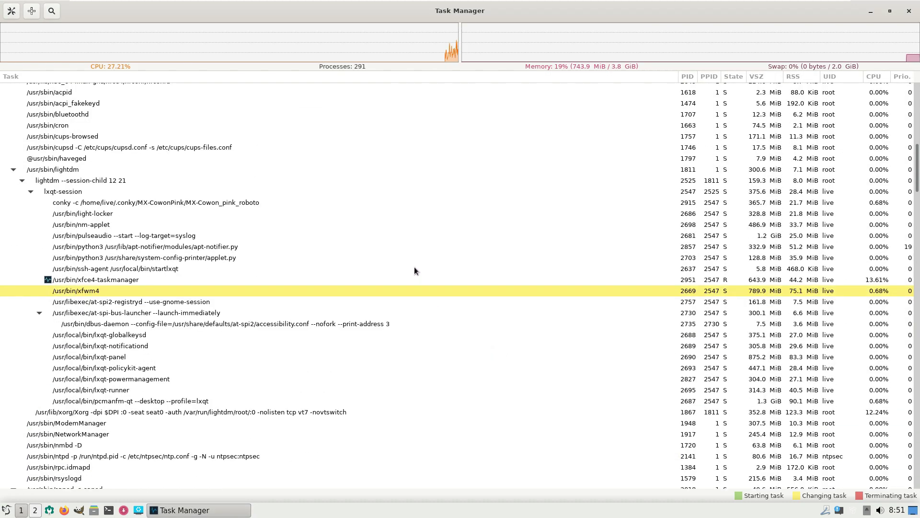
scroll(414, 270, "down", 5)
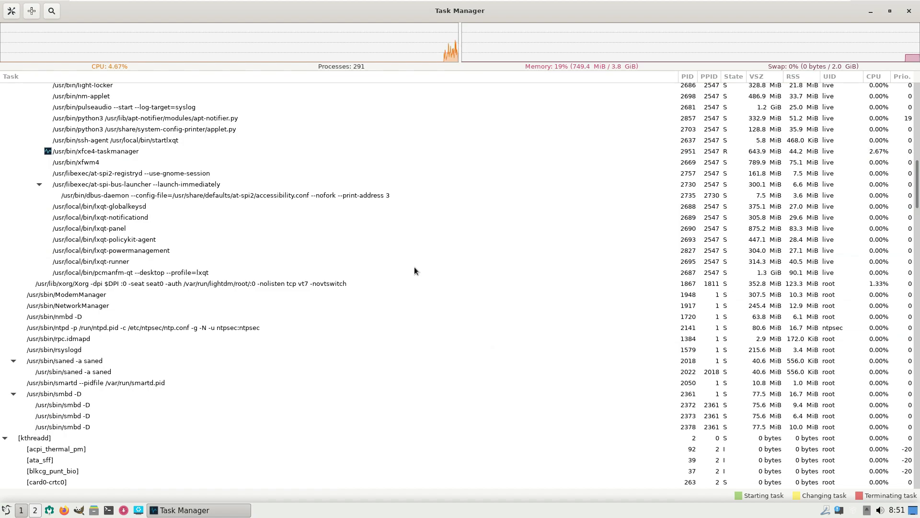
scroll(414, 271, "down", 15)
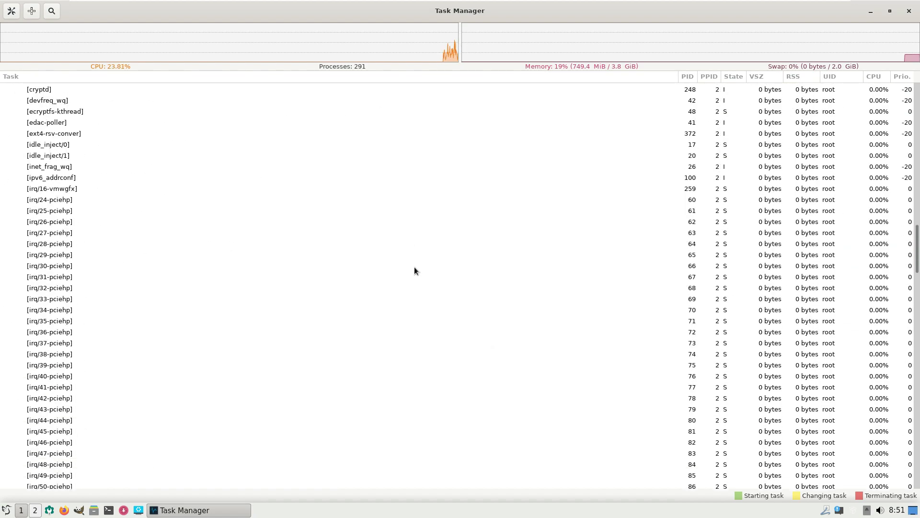
scroll(415, 271, "down", 18)
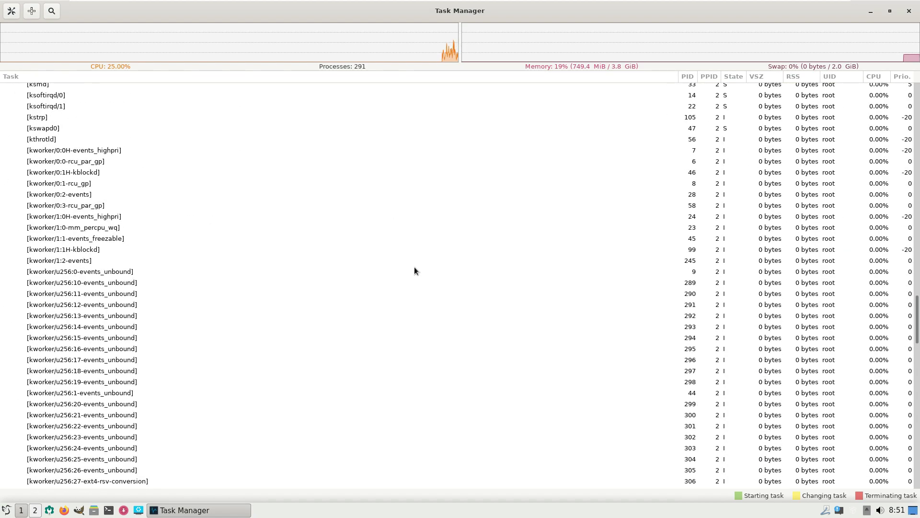
scroll(414, 268, "down", 20)
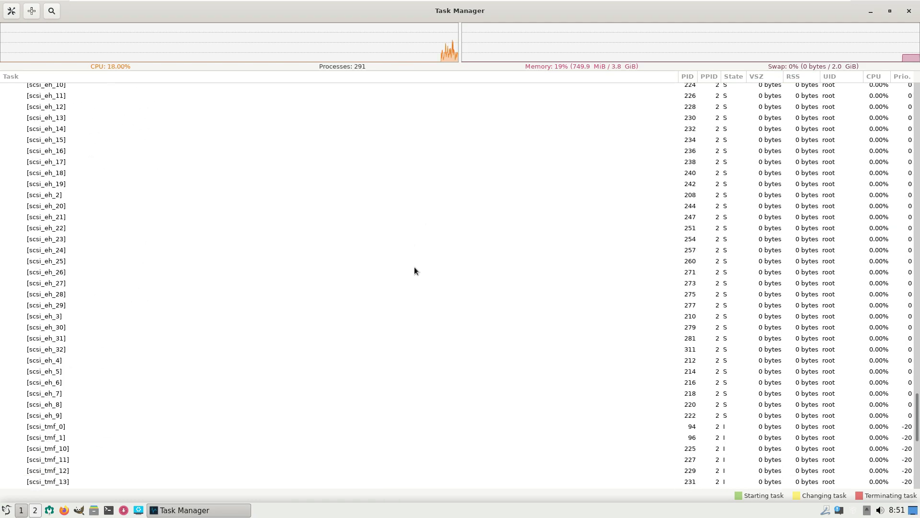
scroll(414, 271, "down", 11)
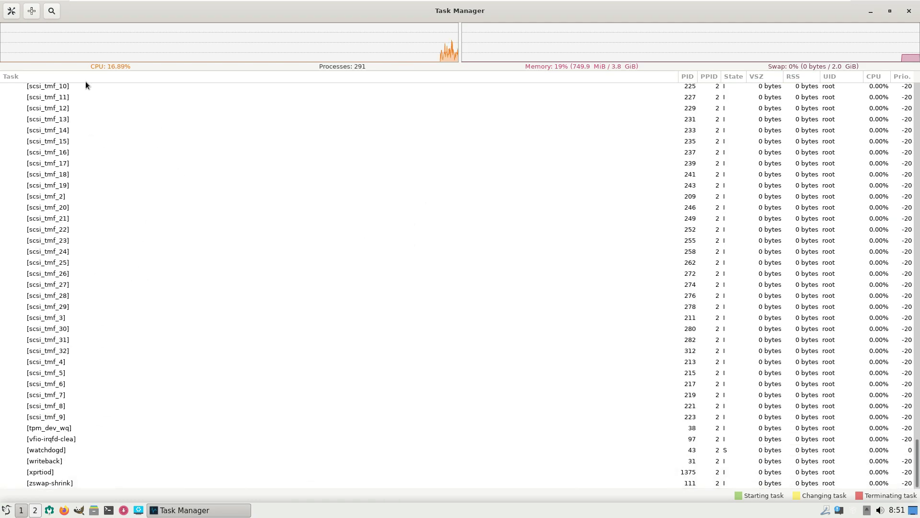
left_click(909, 12)
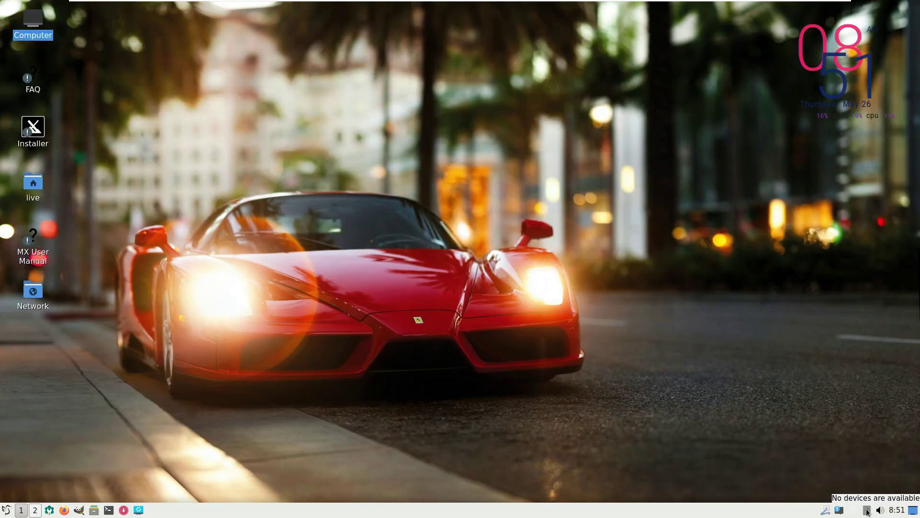
Step: Clear all pending notifications and check the calendar, volume mixer and network menu
left_click(840, 510)
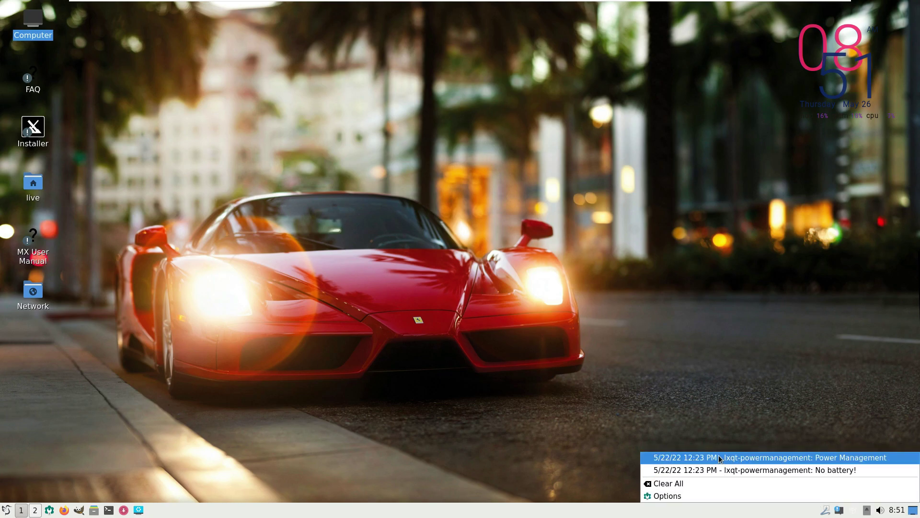
left_click(711, 483)
left_click(897, 513)
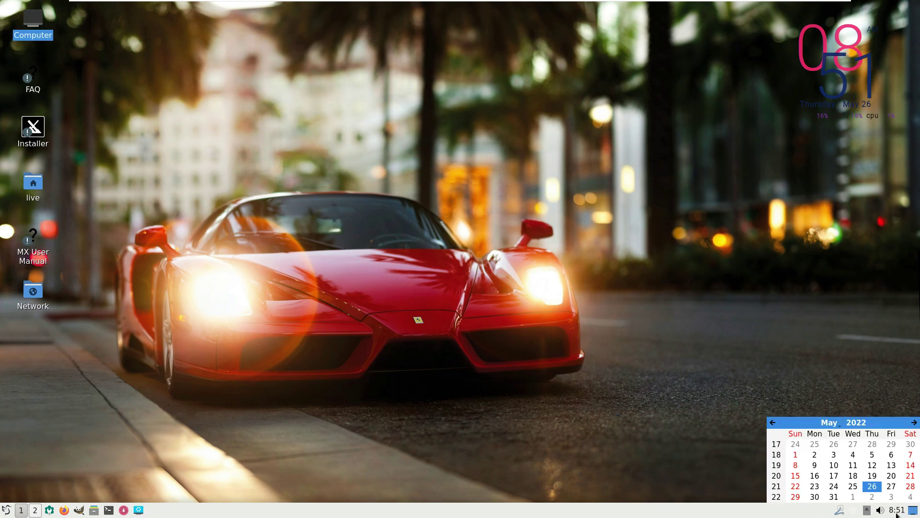
left_click(896, 513)
left_click(880, 510)
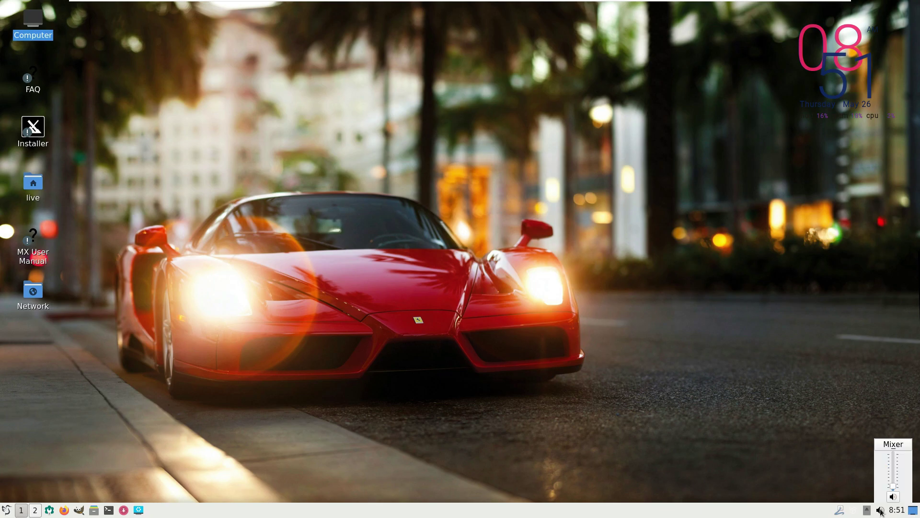
left_click(827, 435)
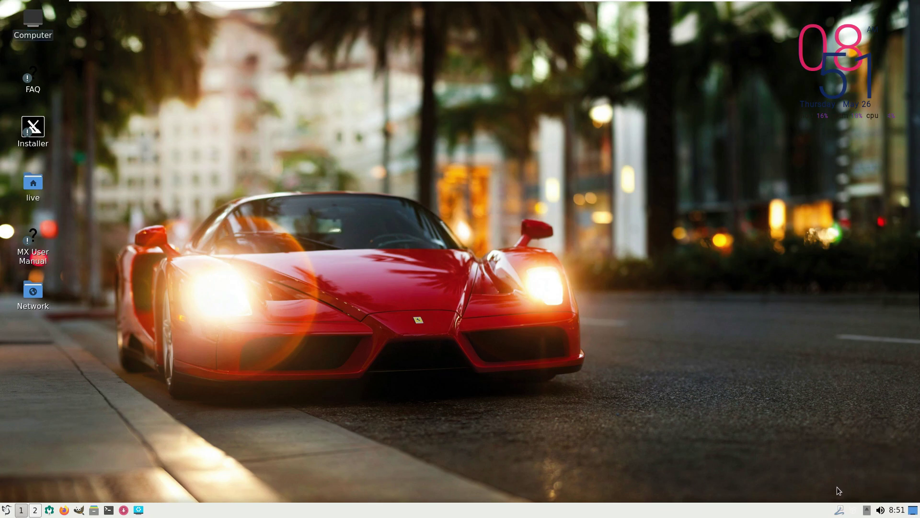
left_click(840, 510)
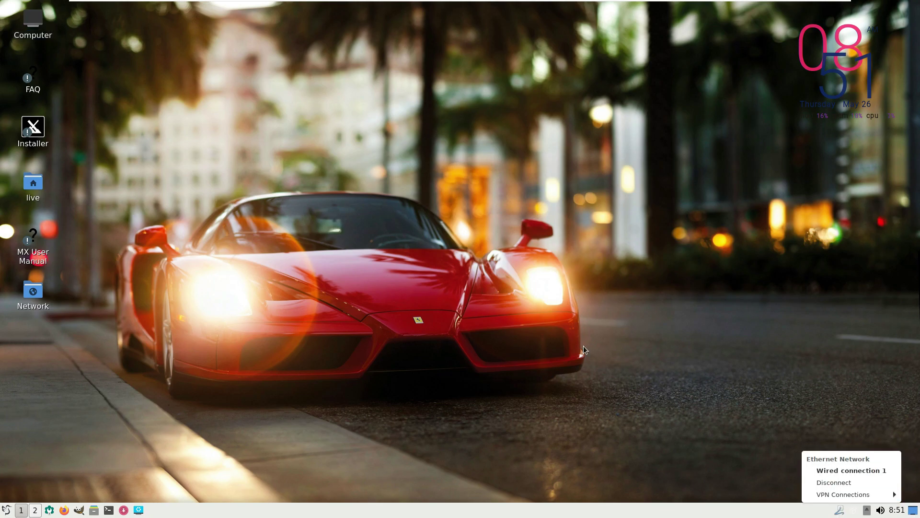
left_click(387, 453)
Step: Look through the panel configuration pages without changes, then launch a terminal
right_click(415, 510)
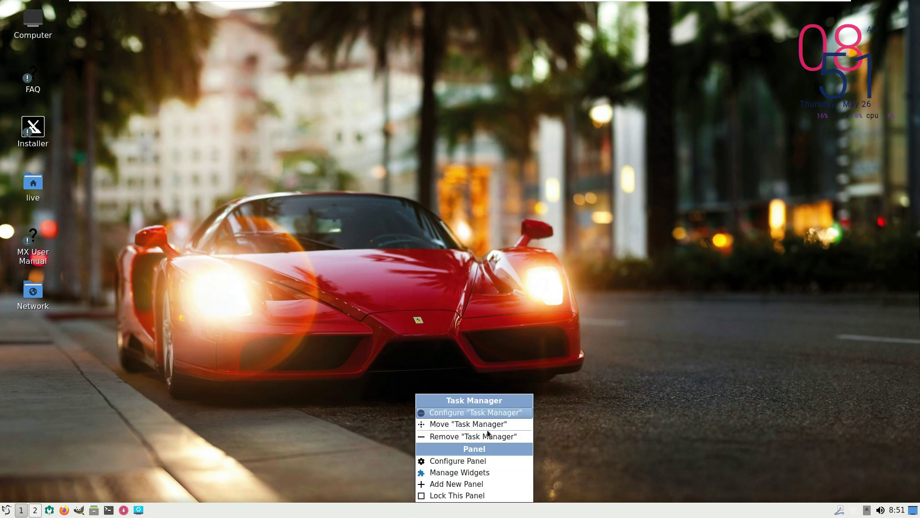
left_click(485, 460)
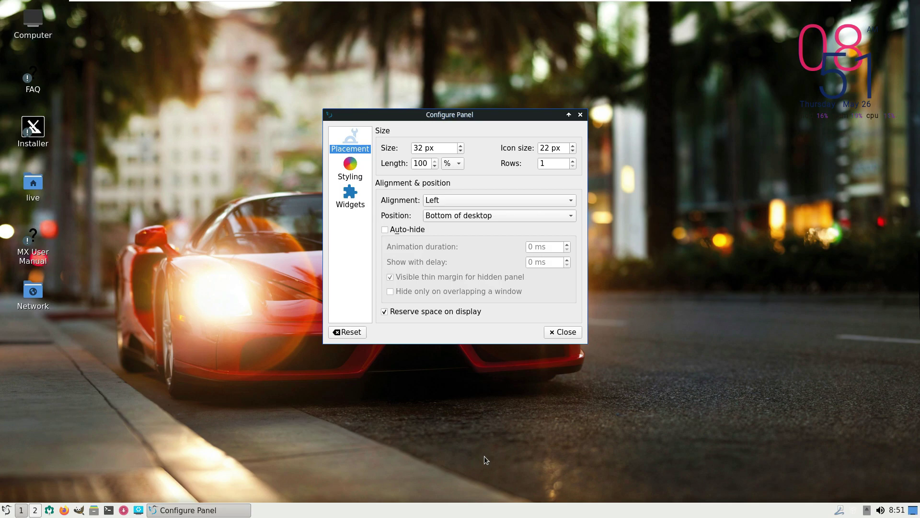
left_click(350, 200)
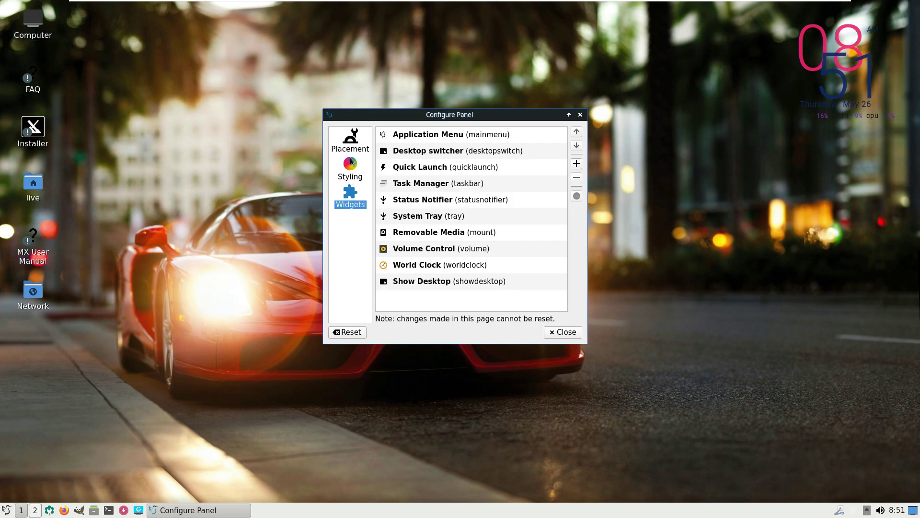
left_click(352, 162)
left_click(354, 139)
left_click(561, 332)
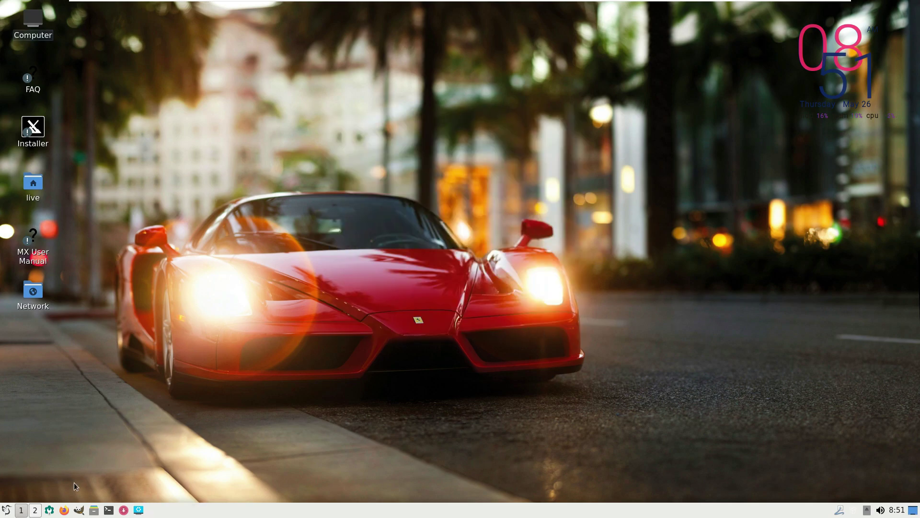
left_click(109, 511)
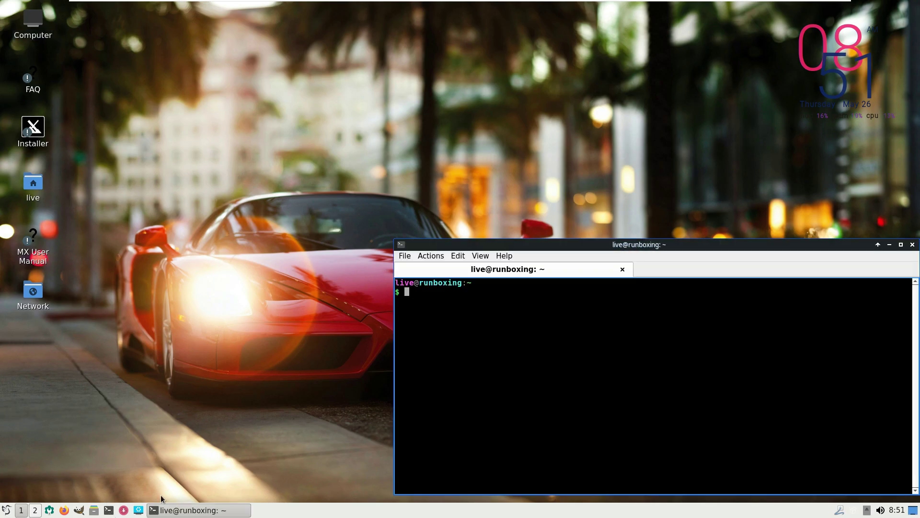
Step: Maximize the terminal and run neofetch for the system summary
left_click(901, 245)
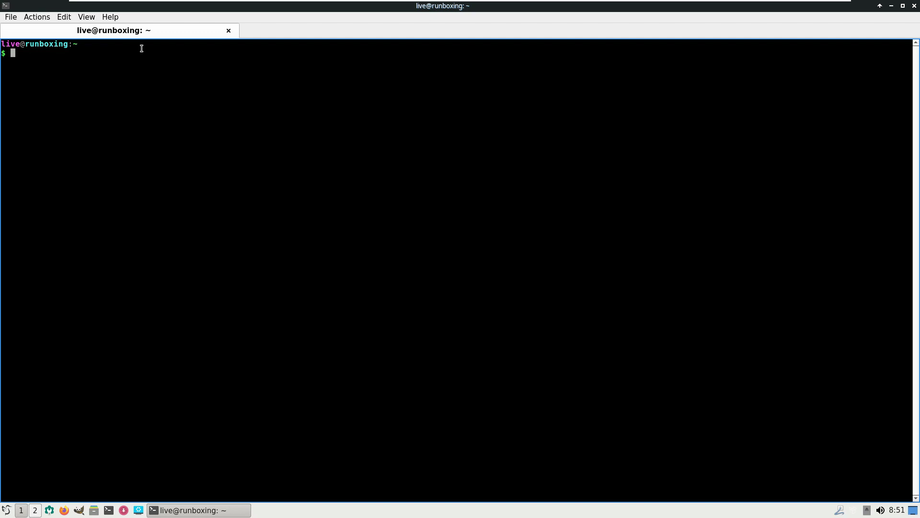
type("neofetch")
key("Return")
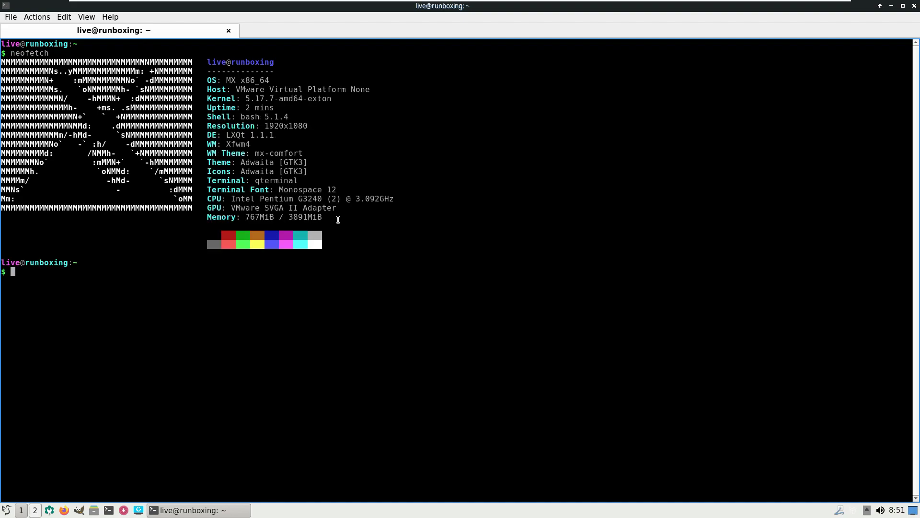
left_click_drag(337, 220, 201, 58)
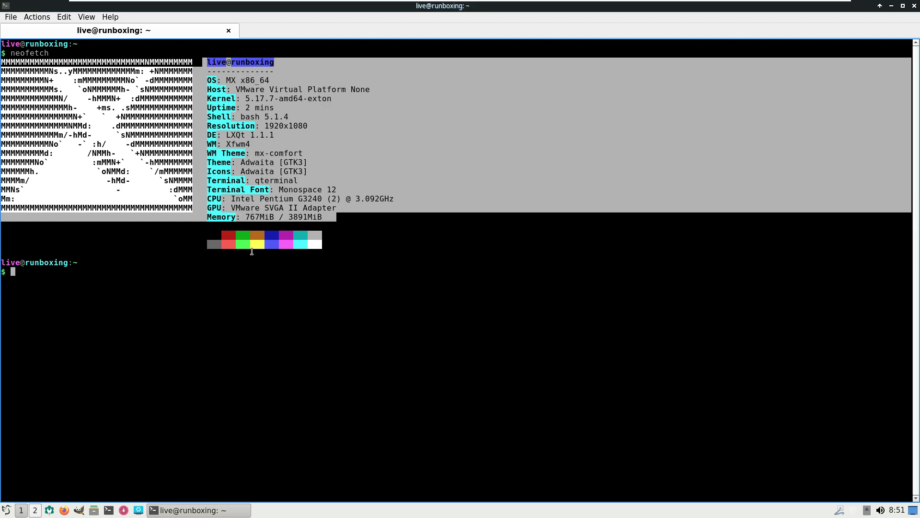
left_click(233, 272)
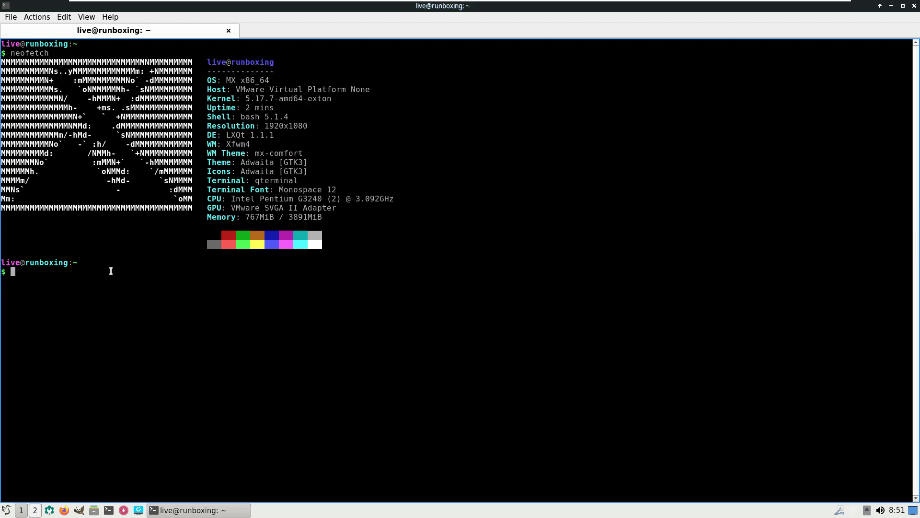
Step: Run uname, uname -a, uname -r and uname -s for kernel name, details and release
type("uname")
key("Return")
type("uname -a")
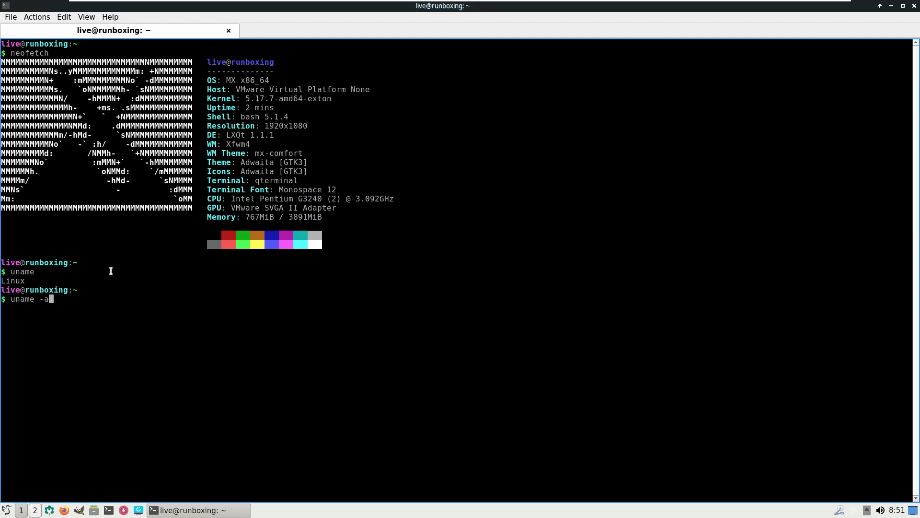
key("Return")
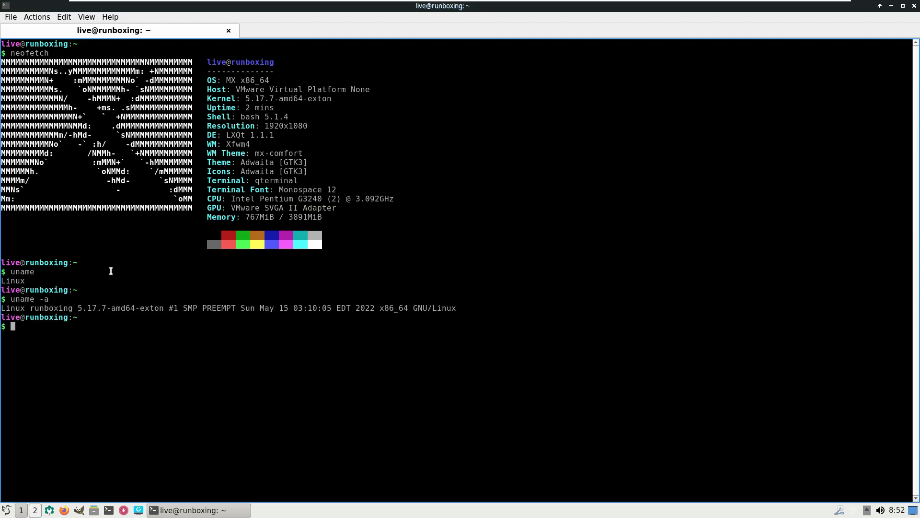
type("uname -r")
key("Return")
type("uname -s")
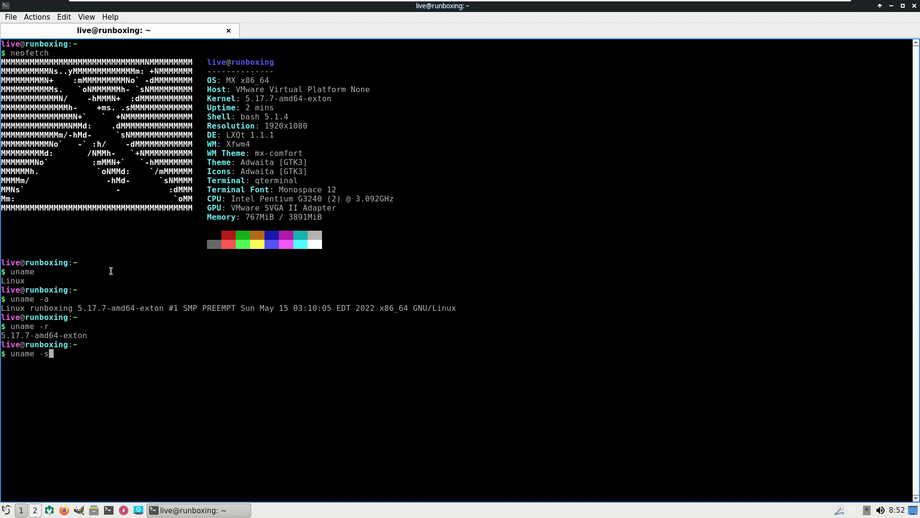
key("Return")
Step: Run uname -v and uname -n for the kernel build version and host name
type("u")
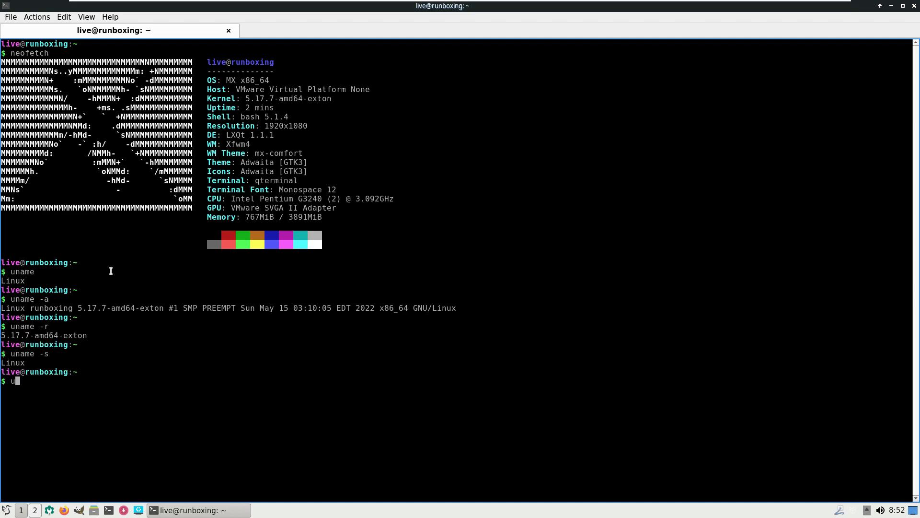
type("a")
key("BackSpace")
type("name -v")
key("Return")
type("un")
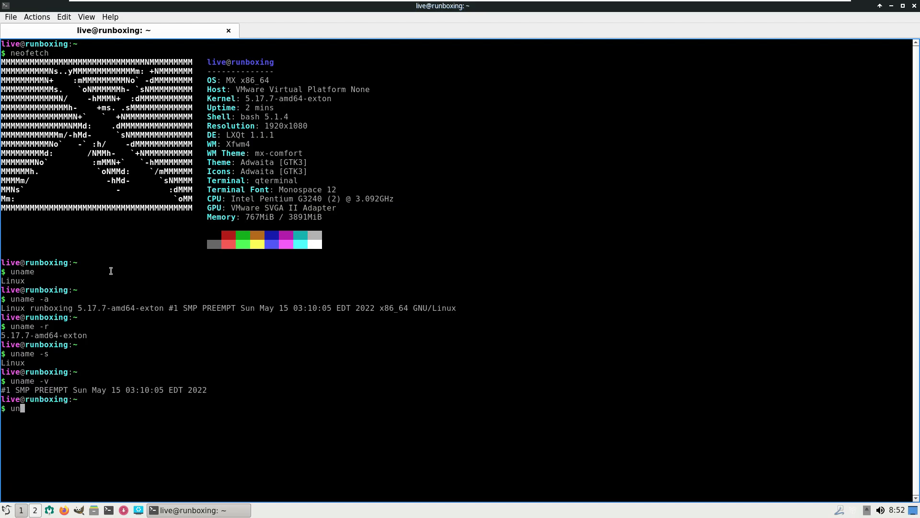
type("ame -n")
key("Return")
Step: Run uname -i, correcting typos, to show the hardware platform
type("uanem")
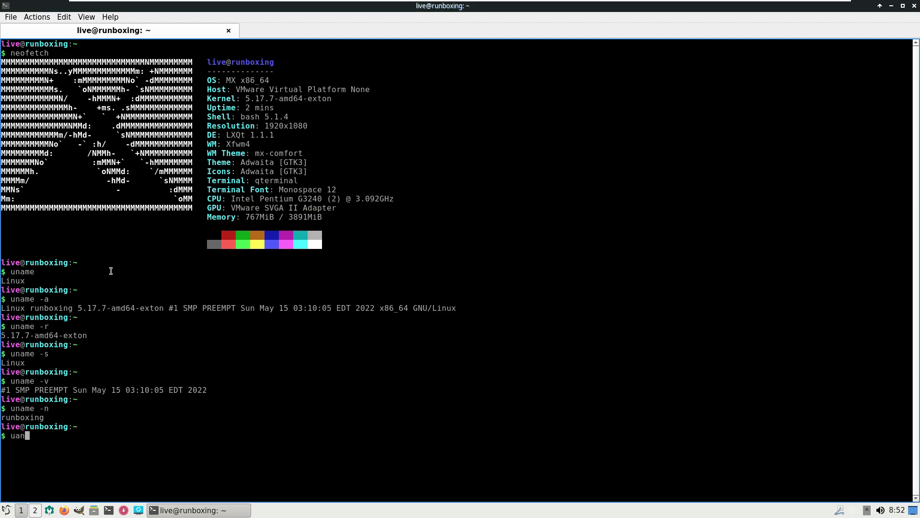
type("--")
key("BackSpace")
key("BackSpace")
key("BackSpace")
key("BackSpace")
type("ame")
key("Left")
key("Left")
key("Left")
key("Left")
key("Left")
key("Left")
key("BackSpace")
key("Delete")
type("u")
key("Right")
key("Right")
key("Right")
key("Right")
key("Right")
key("BackSpace")
type("-")
key("BackSpace")
type("-i")
key("Return")
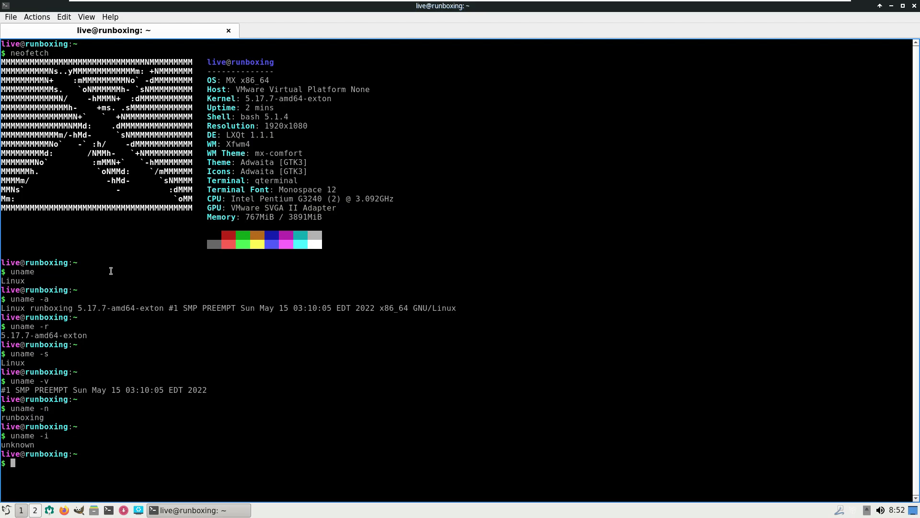
Step: Run uname -o for the OS name and lscpu for detailed CPU information
type("unamw")
key("BackSpace")
type("e -o")
key("Return")
type("lscpu")
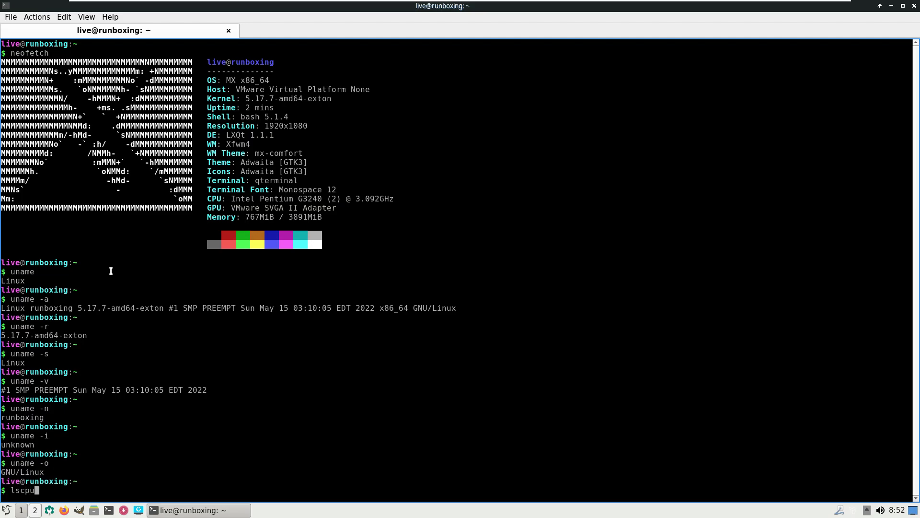
key("Return")
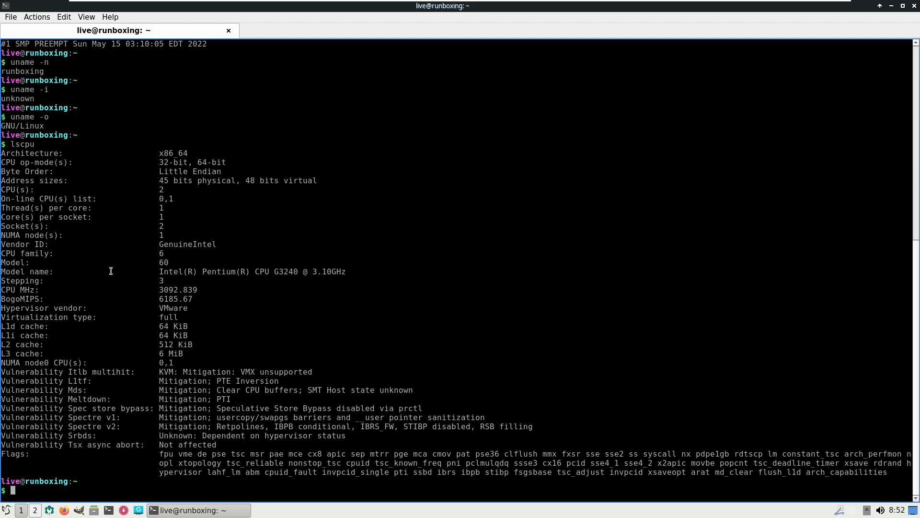
Step: Run lshw -short, scroll through the hardware list, then exit the terminal
type("lshw -short")
key("Return")
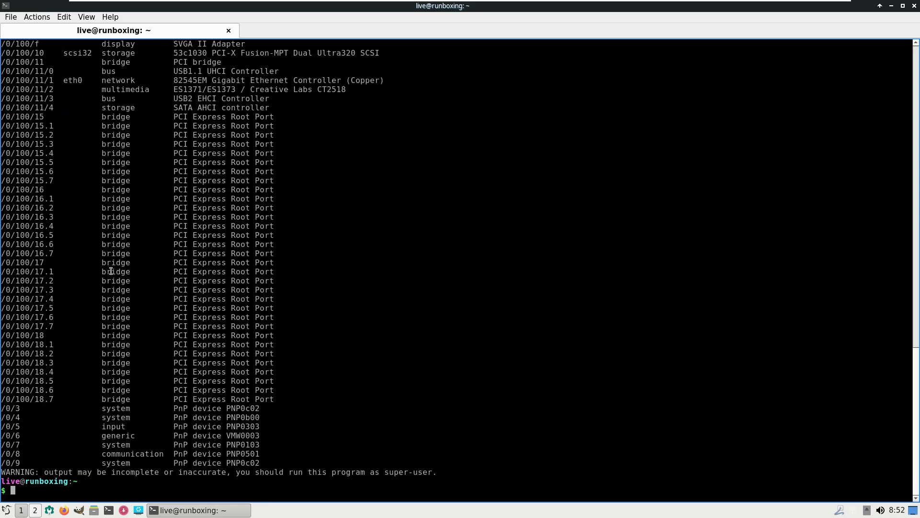
scroll(111, 272, "up", 13)
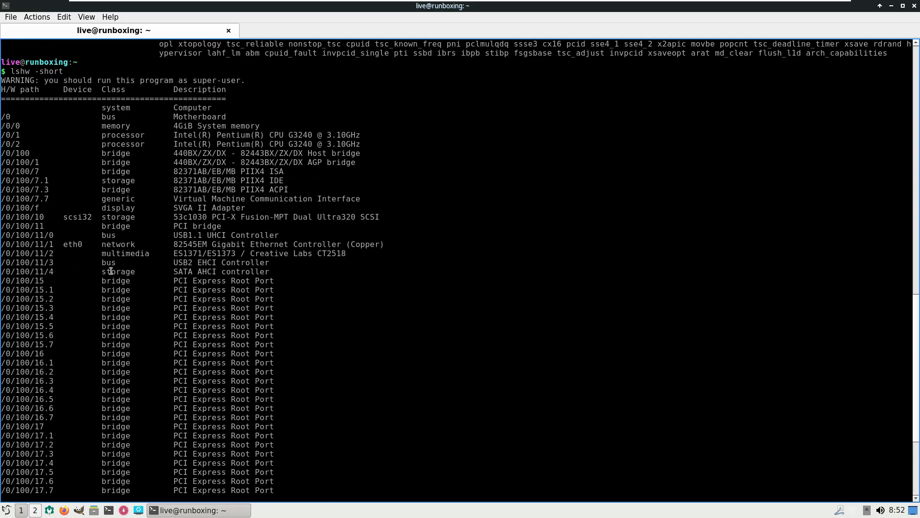
scroll(110, 271, "up", 20)
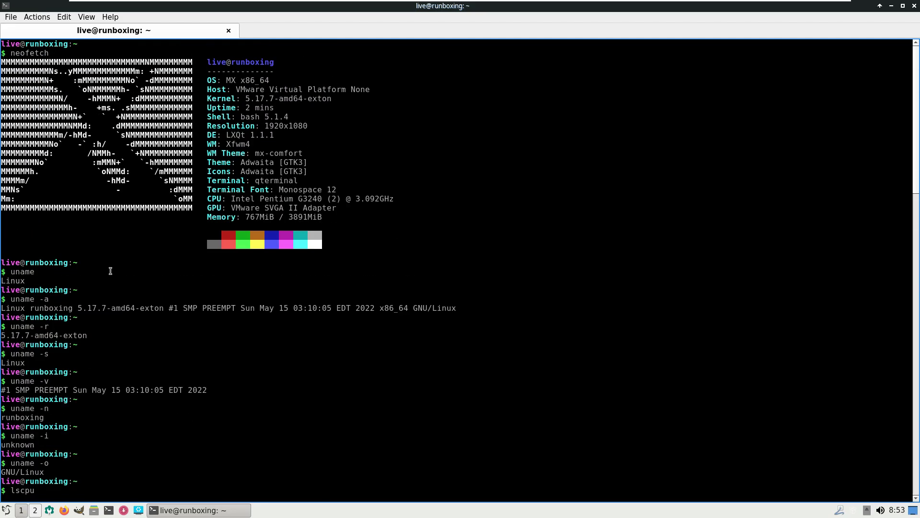
scroll(110, 271, "down", 20)
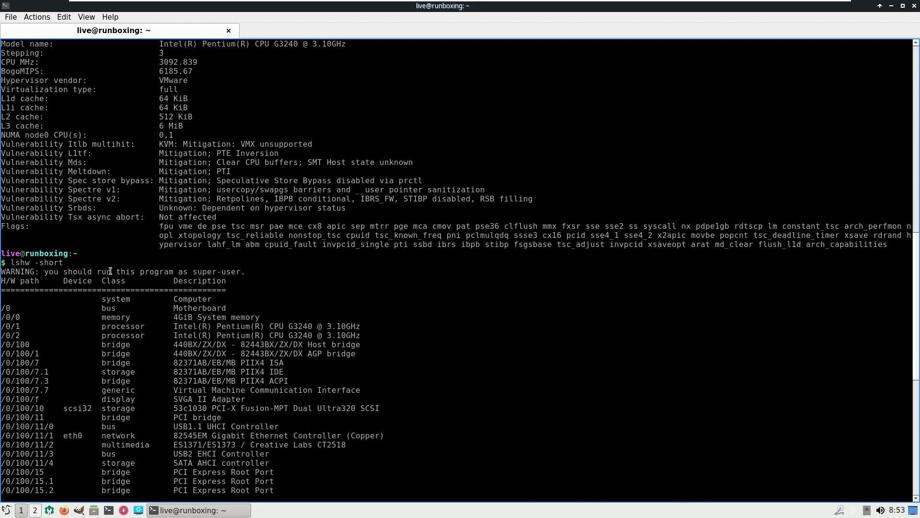
scroll(110, 272, "down", 13)
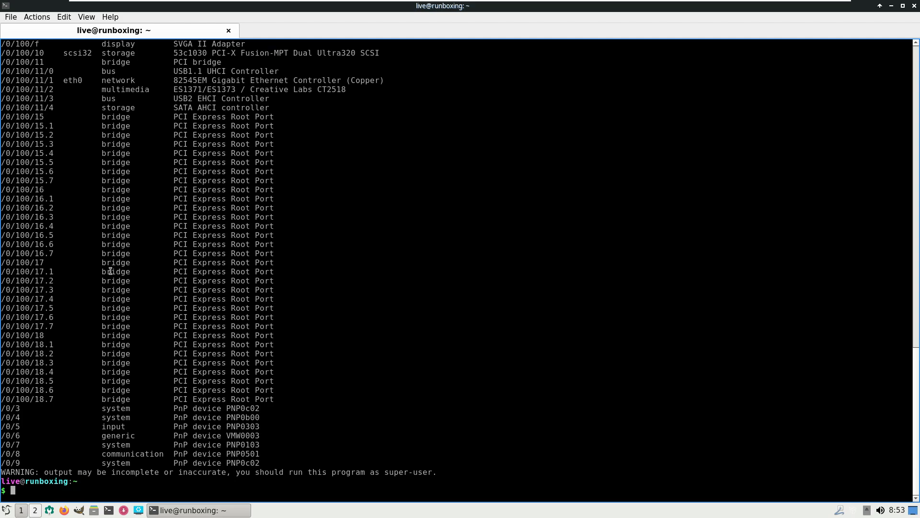
type("exit")
key("Return")
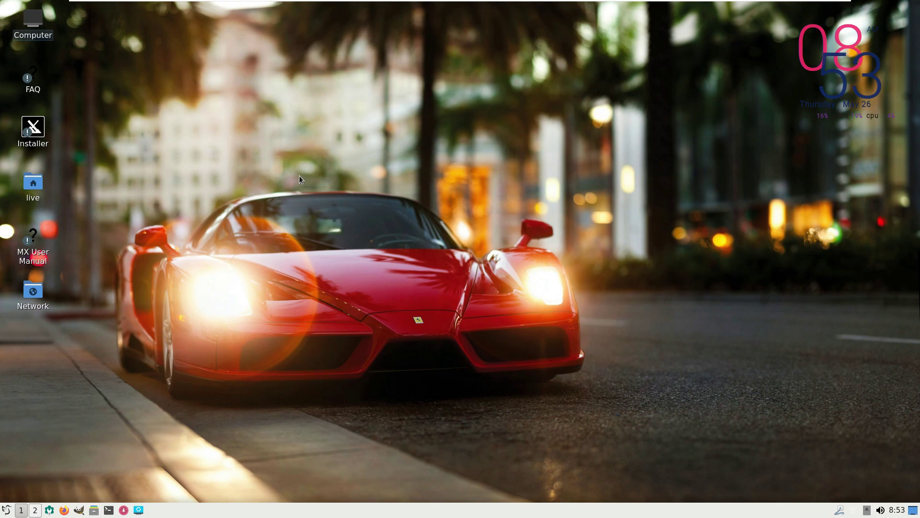
Step: Set mx-spotlight.jpeg as the desktop wallpaper through Desktop Preferences > Background and apply it
right_click(446, 108)
left_click(488, 232)
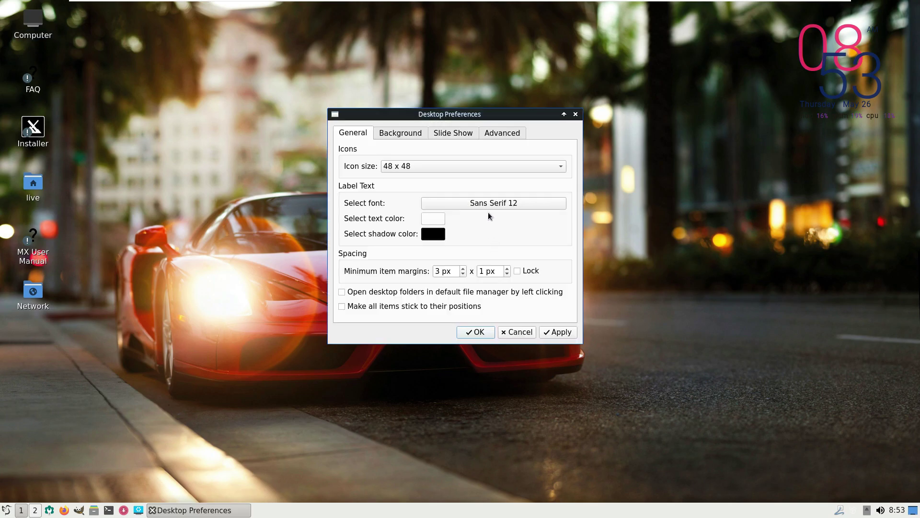
left_click(402, 136)
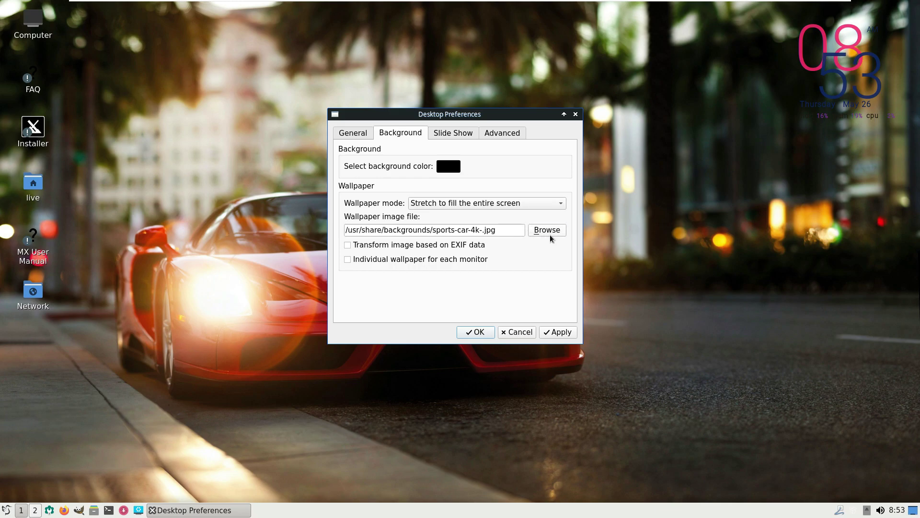
left_click(550, 234)
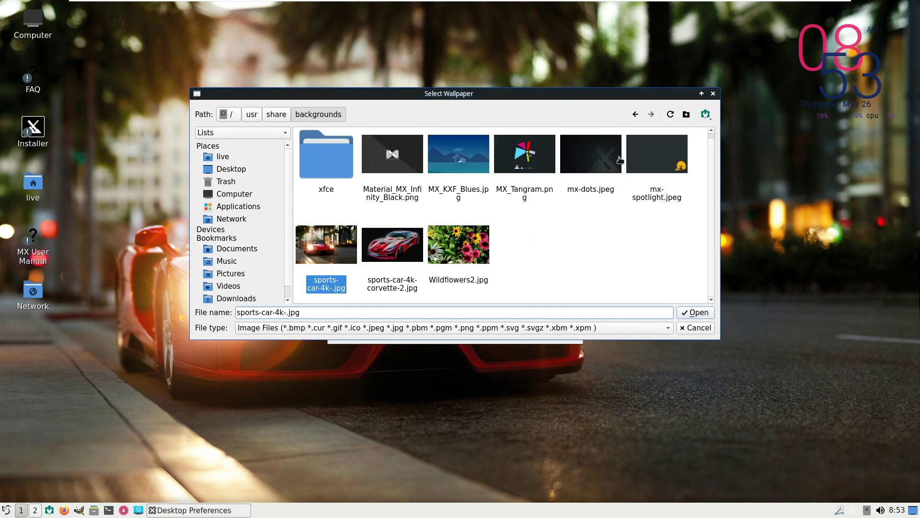
double_click(653, 159)
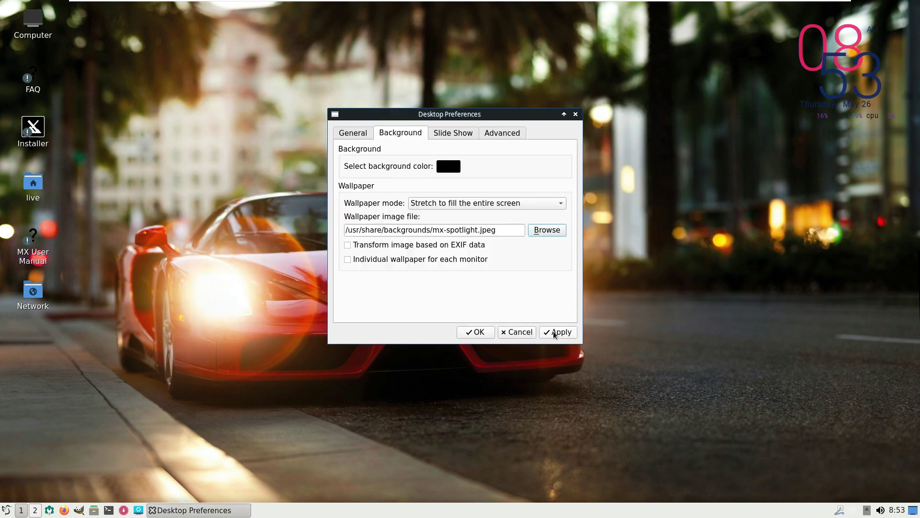
left_click(559, 336)
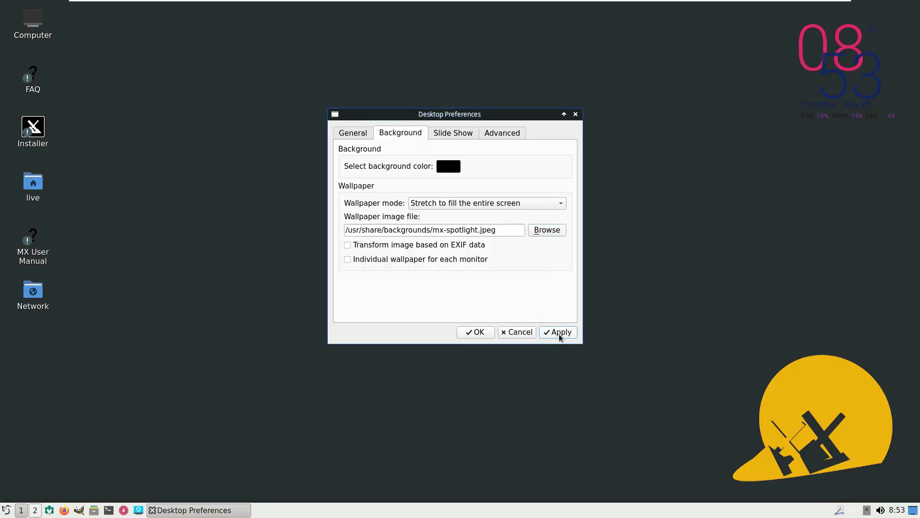
Step: Switch the wallpaper to MX_Tangram.png from the backgrounds folder, apply it, and confirm with OK
left_click(547, 229)
double_click(340, 162)
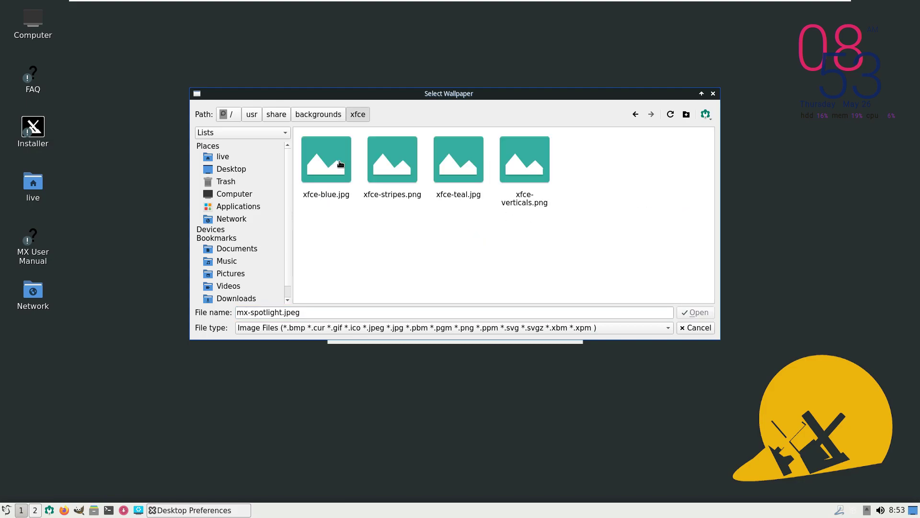
left_click(321, 116)
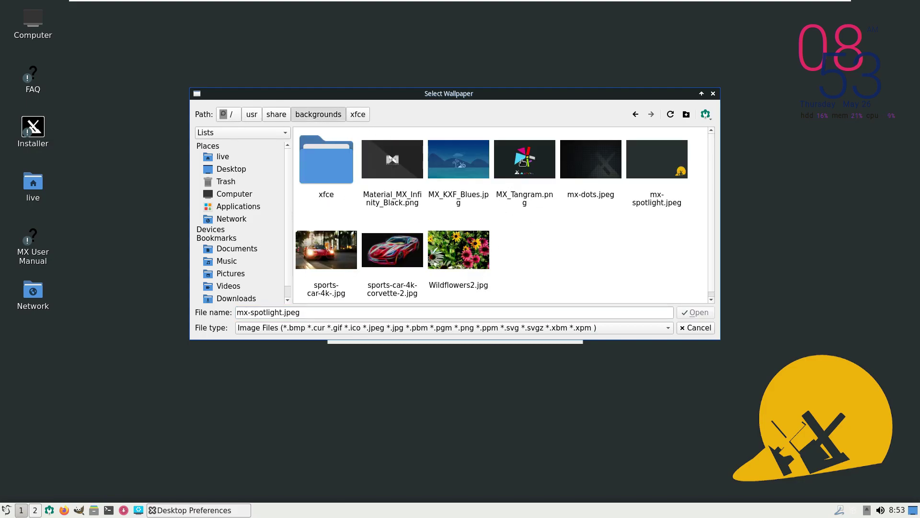
double_click(523, 162)
left_click(556, 331)
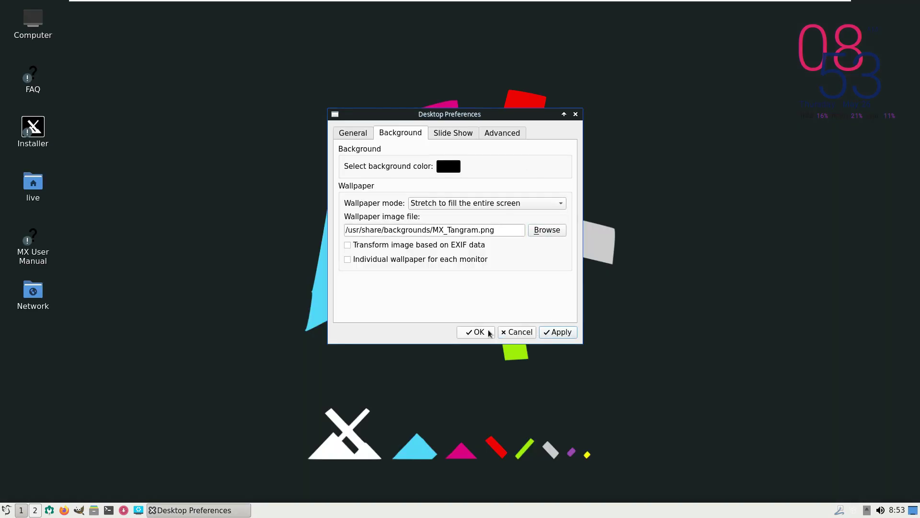
left_click(489, 331)
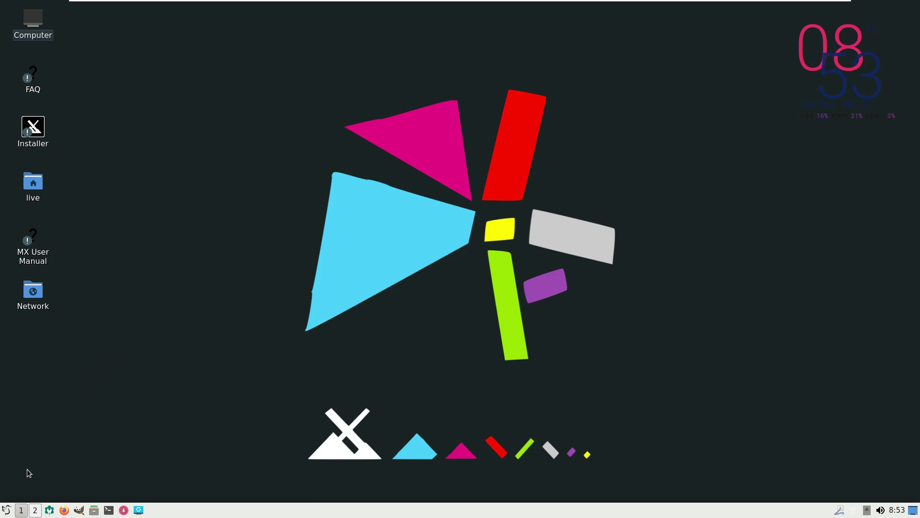
Step: Open About MX Linux from MX Tools to show the MX-21.1 "Wildflower" version details
left_click(7, 510)
mouse_move(57, 334)
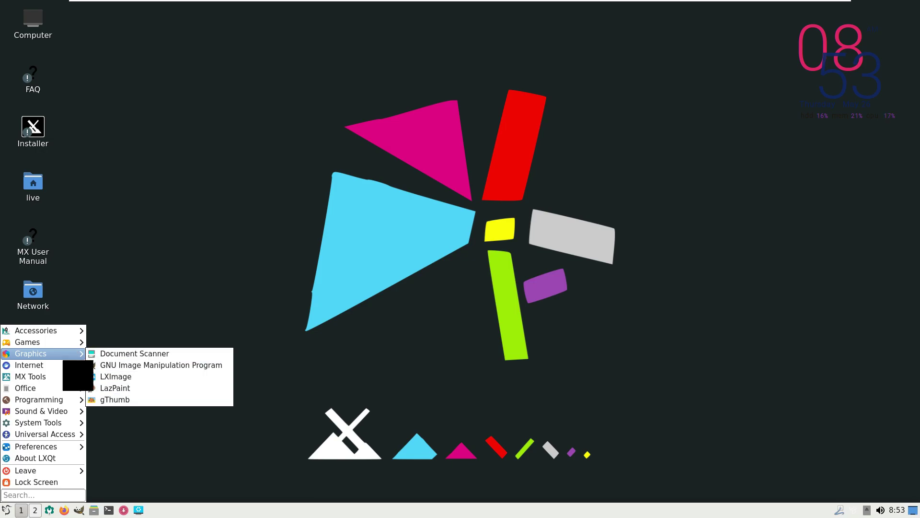
mouse_move(61, 369)
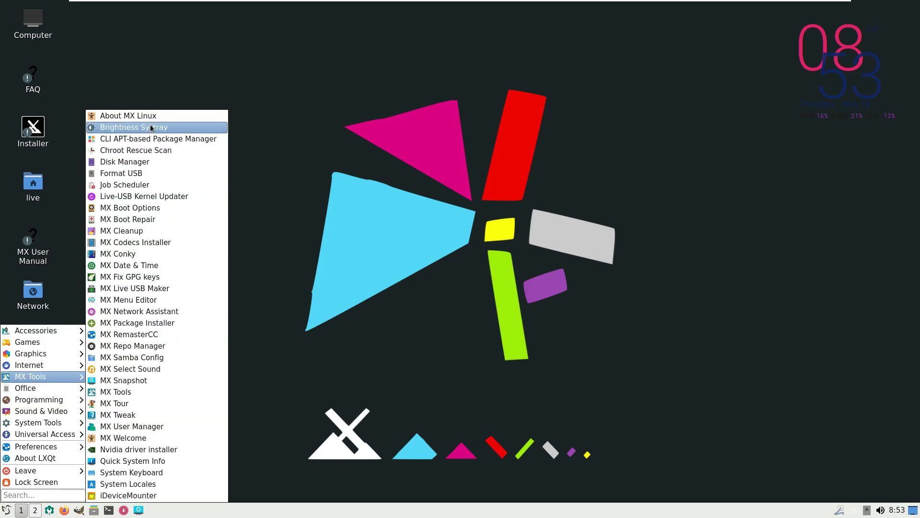
left_click(153, 117)
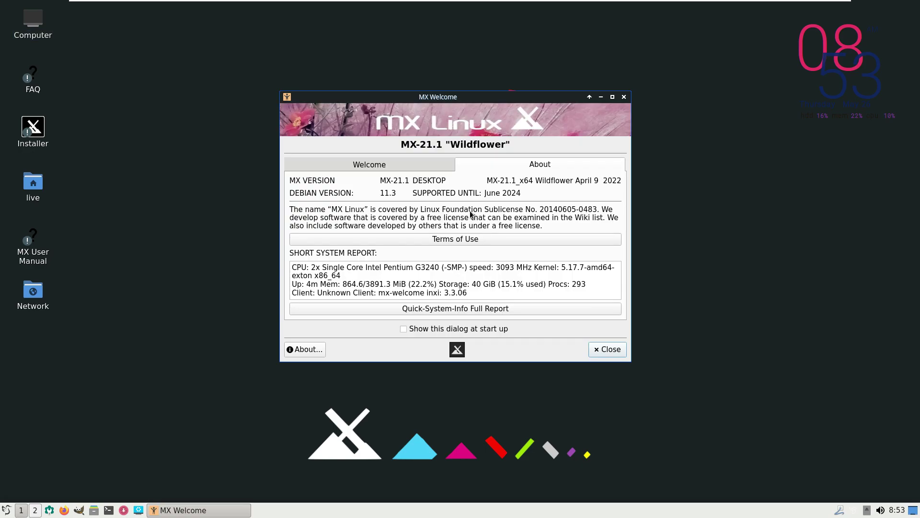
Step: Maximize MX Welcome and try launching Popular Apps, entering the admin password
left_click(614, 97)
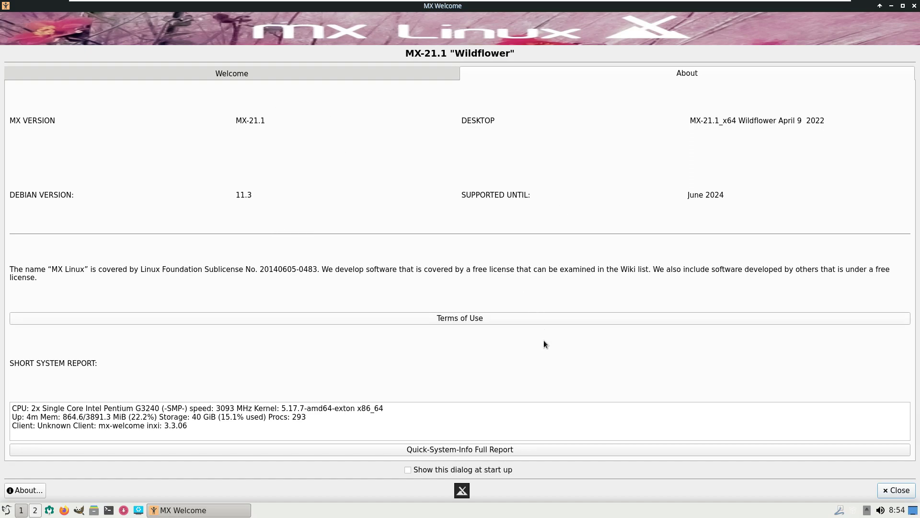
left_click(300, 75)
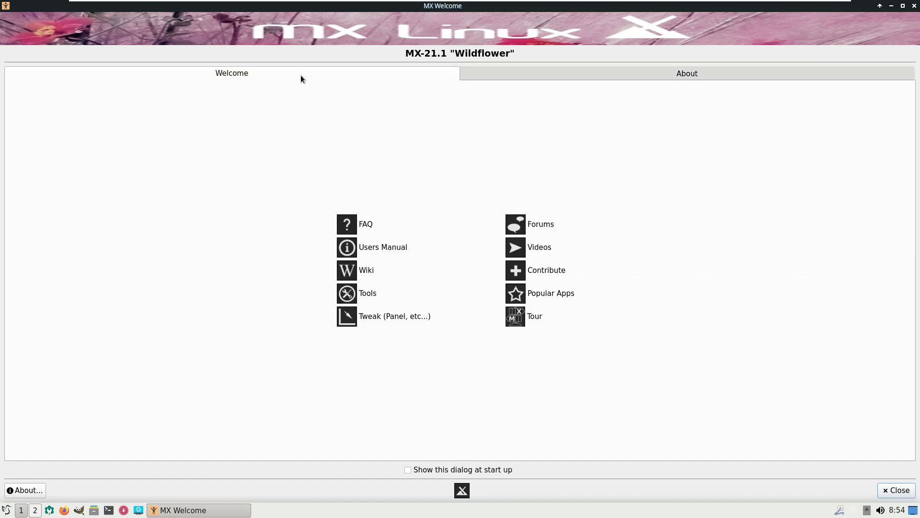
left_click(550, 293)
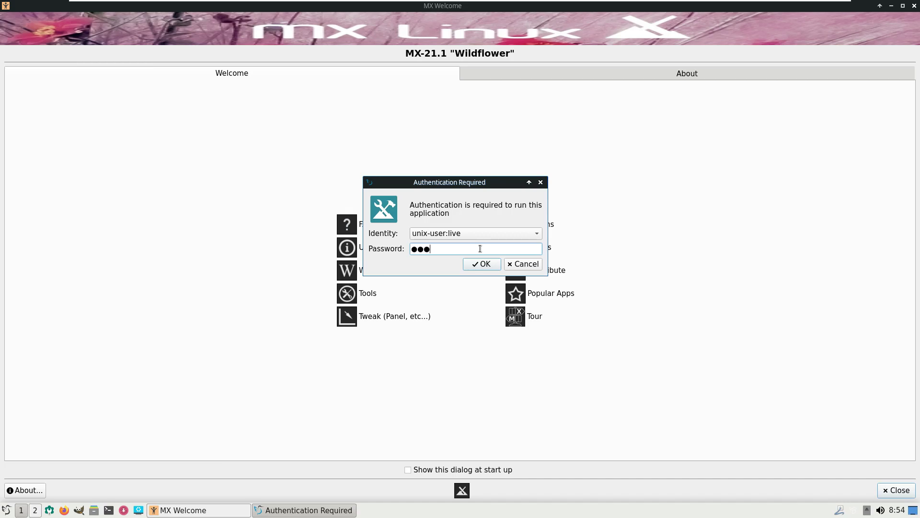
type("●●●●●")
key("Return")
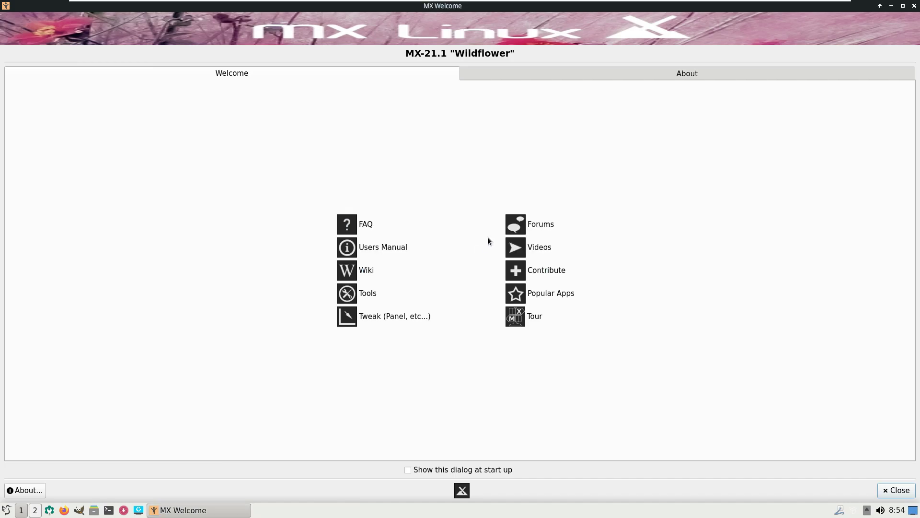
Step: Dismiss the authorization failure and run the Quick-System-Info Full Report from the About page
left_click(532, 75)
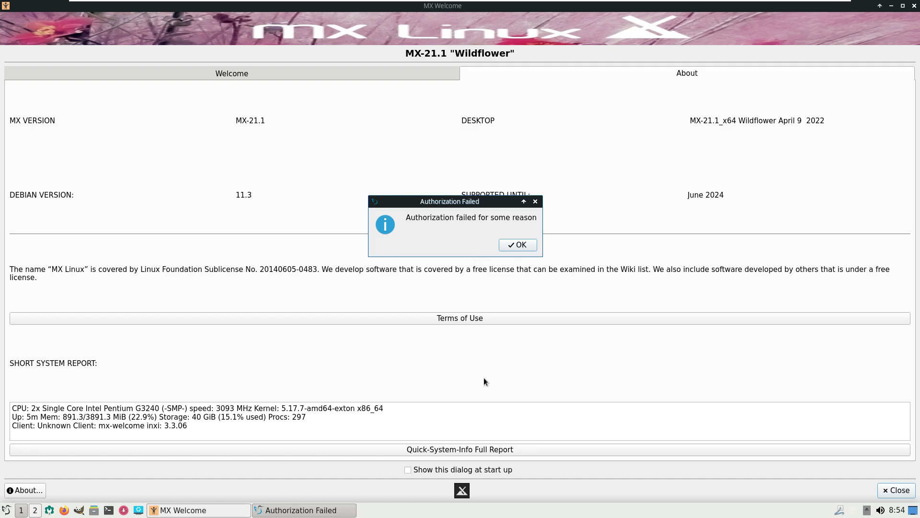
left_click(514, 246)
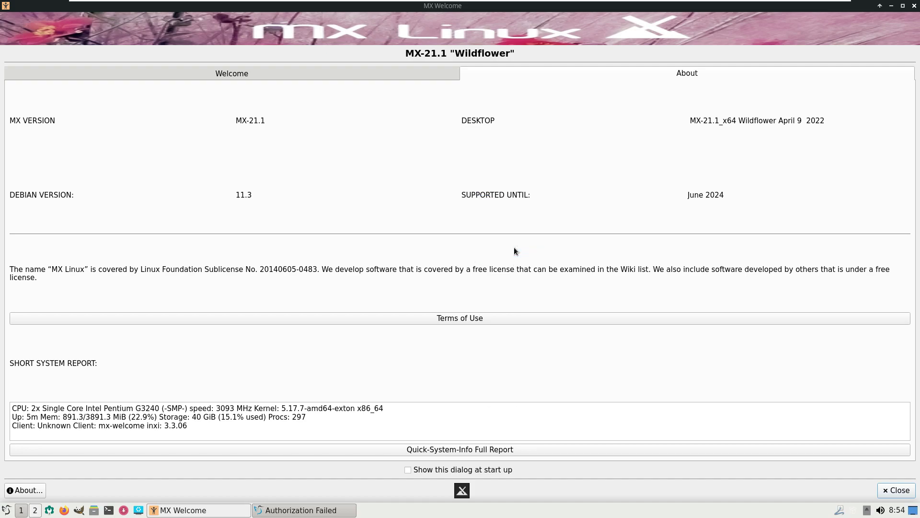
left_click(448, 448)
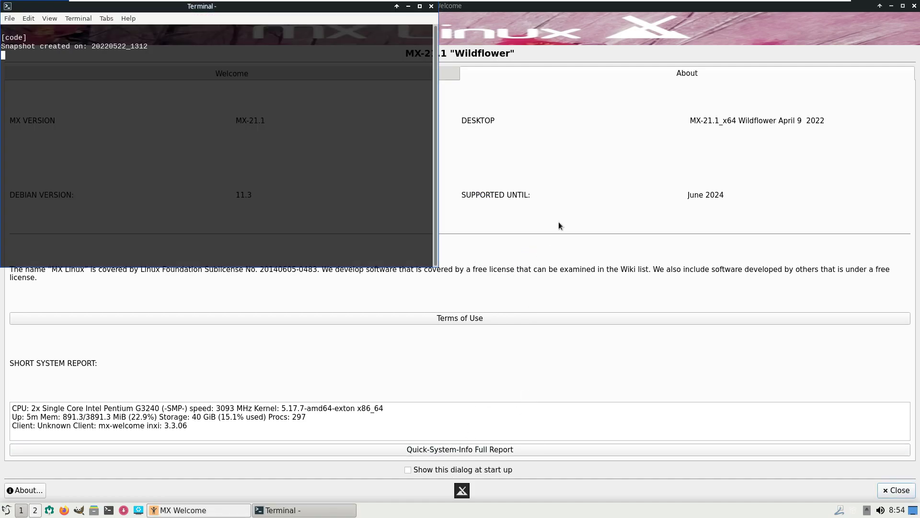
Step: Close MX Welcome, review the report's System and Debian 11 (bullseye) lines, then close QTerminal
left_click(913, 9)
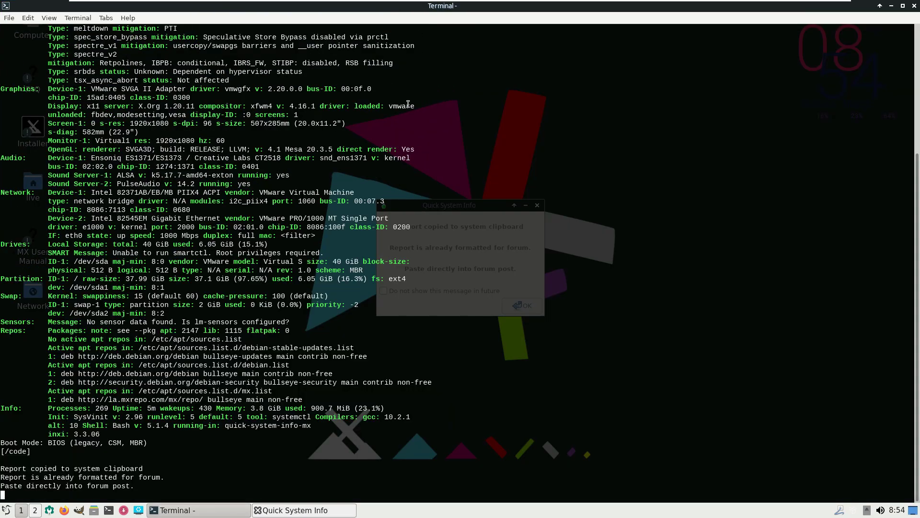
scroll(398, 251, "up", 7)
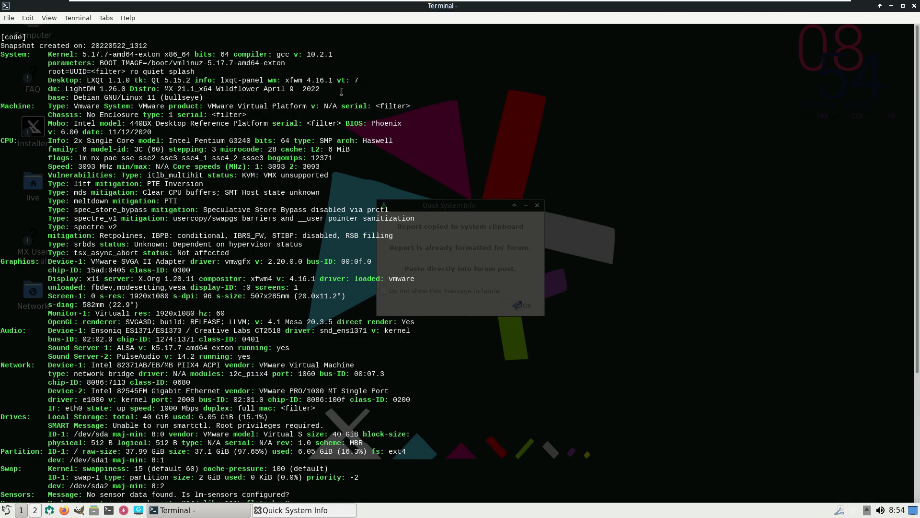
left_click_drag(342, 91, 38, 45)
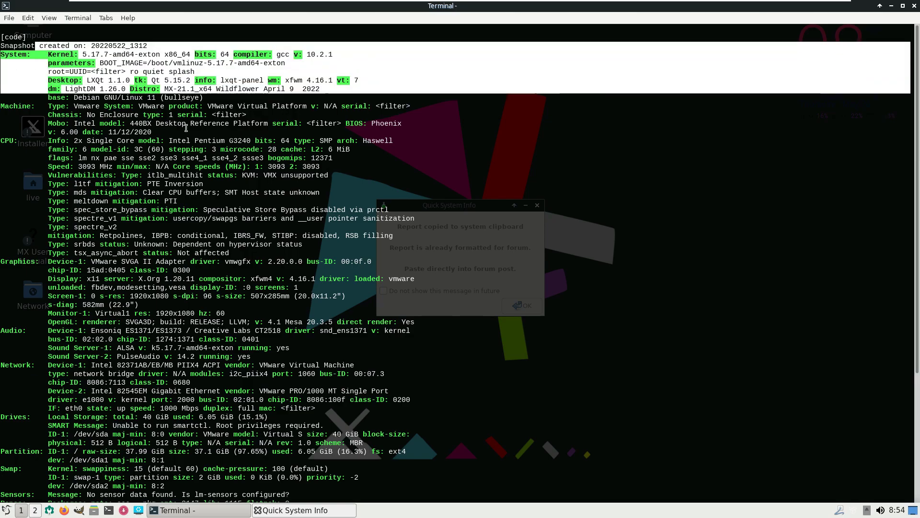
left_click(418, 176)
left_click_drag(205, 98, 39, 44)
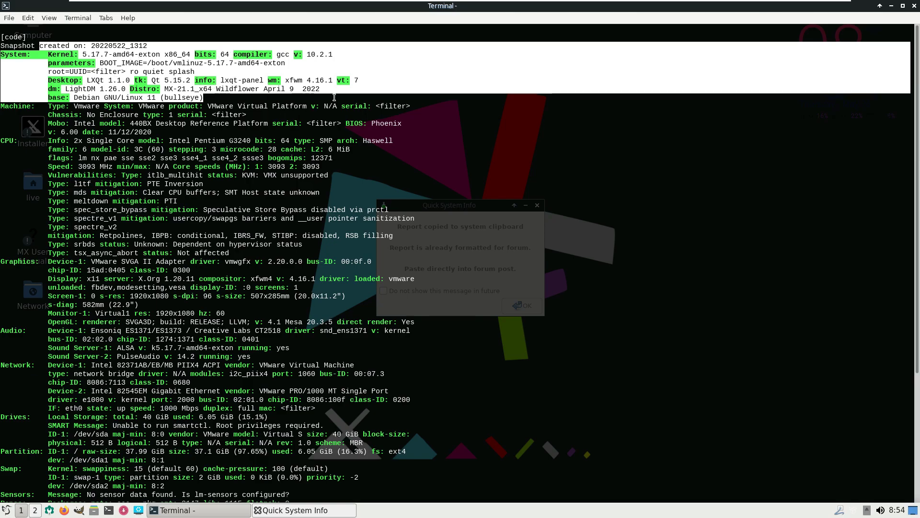
left_click(348, 128)
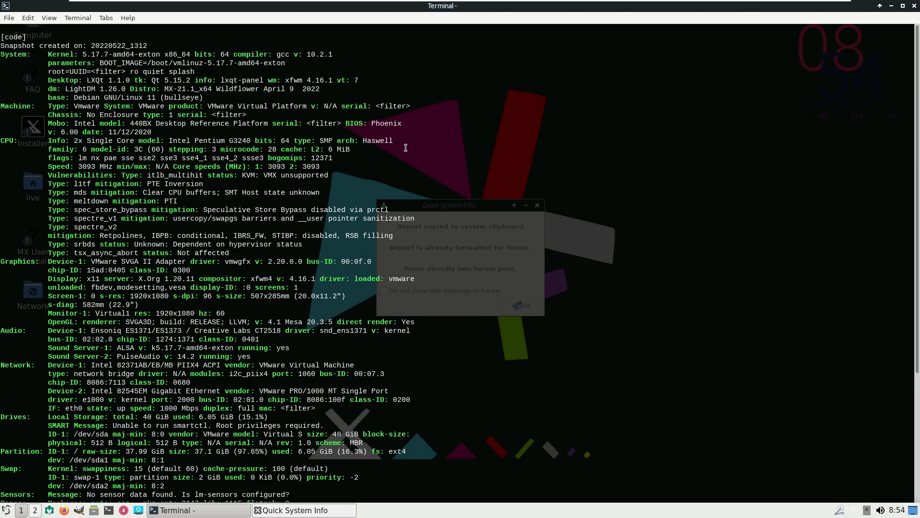
left_click(914, 6)
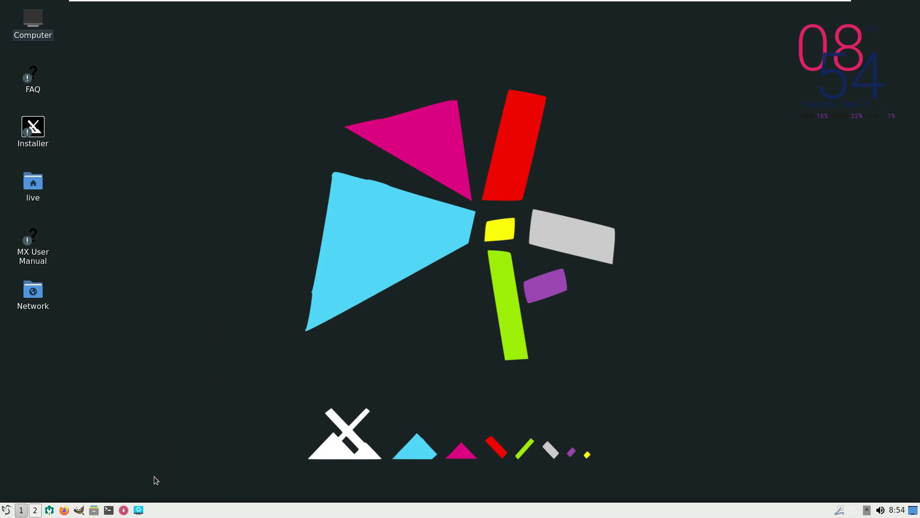
left_click(123, 511)
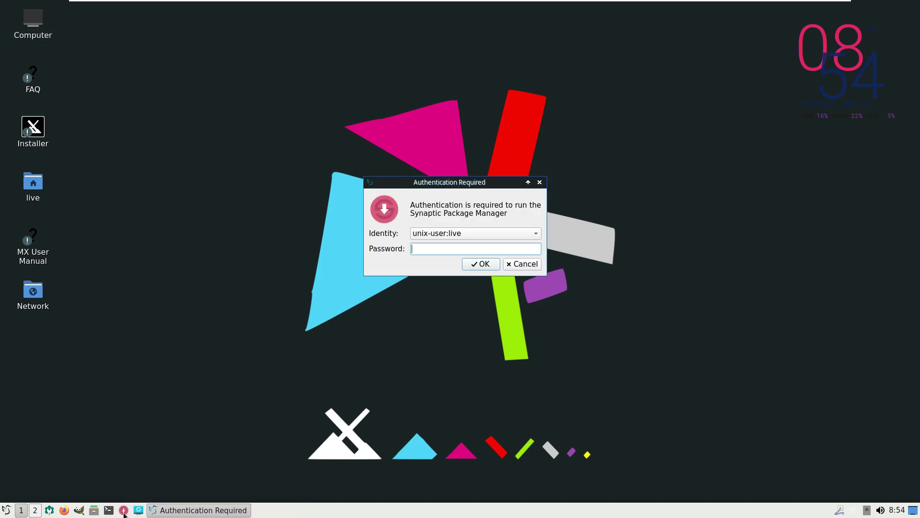
key("Return")
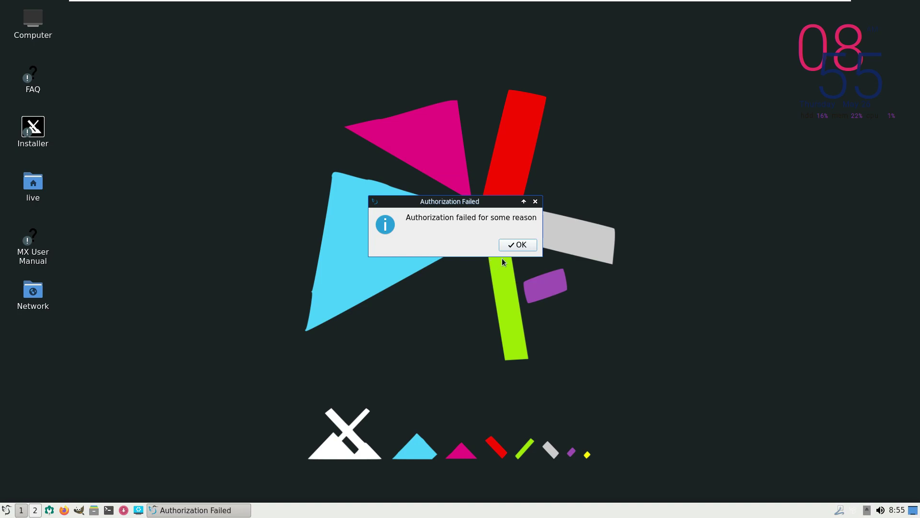
left_click(513, 245)
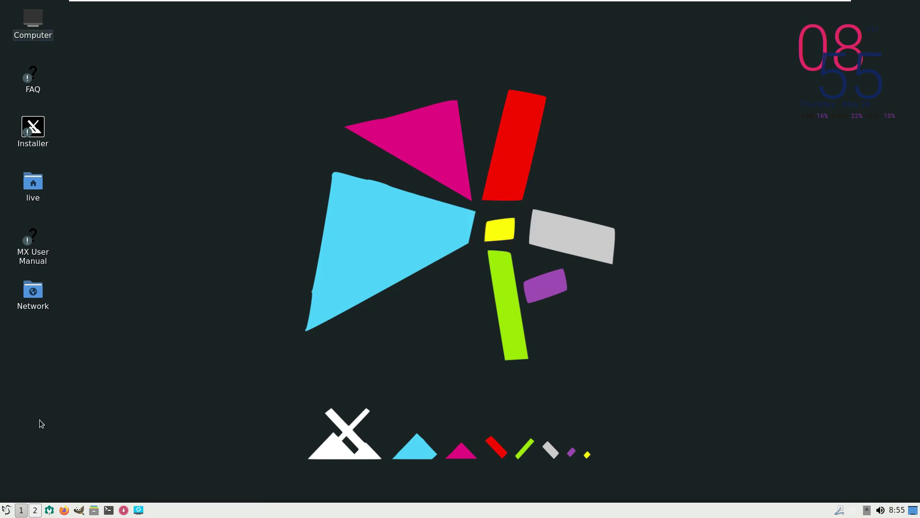
left_click(7, 509)
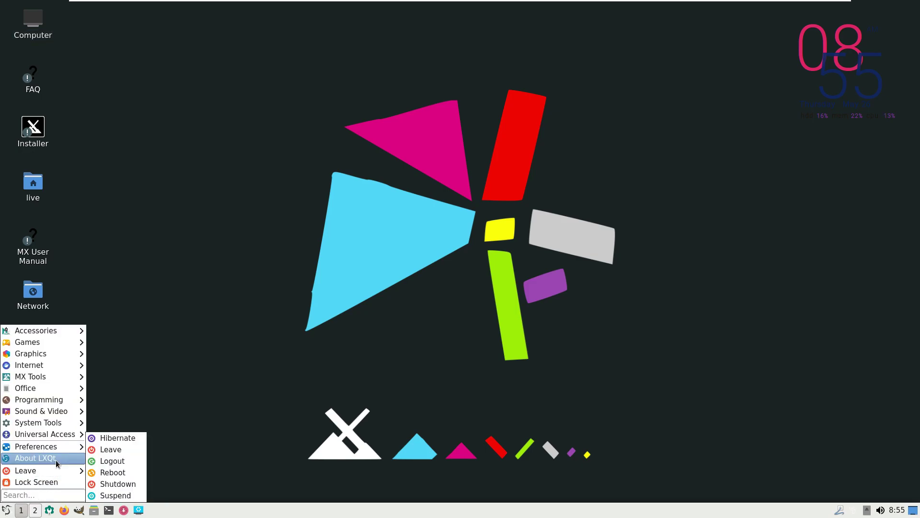
key("Escape")
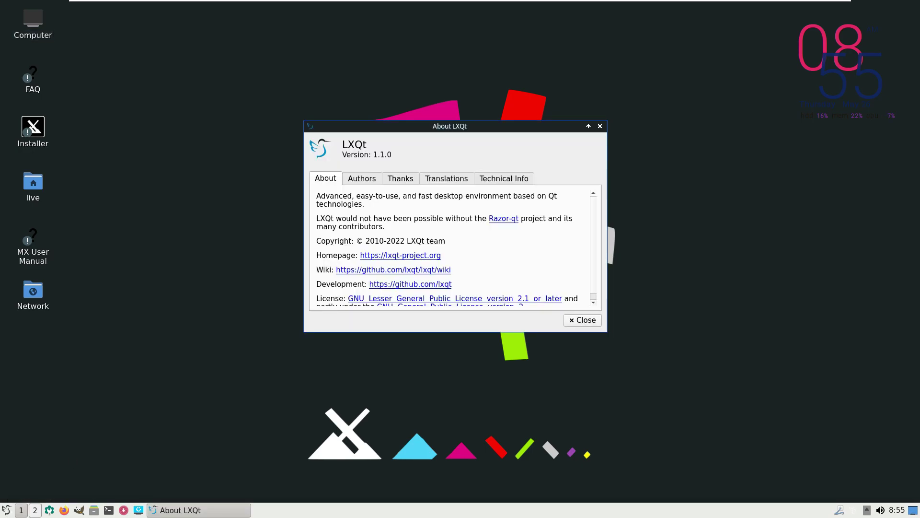
left_click(582, 321)
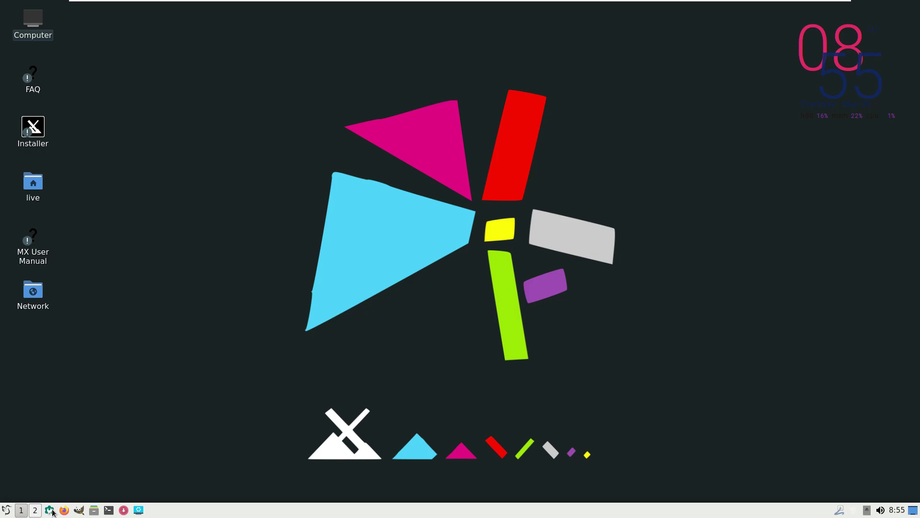
left_click(49, 510)
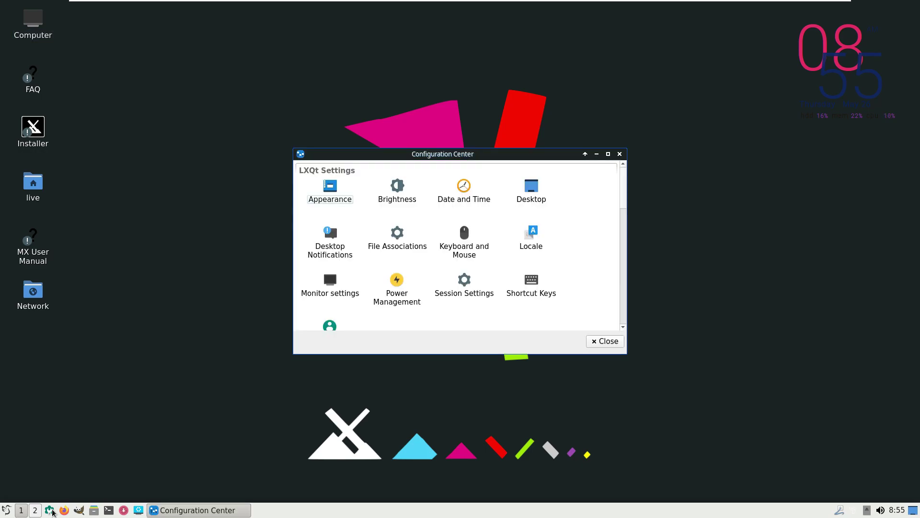
left_click(607, 154)
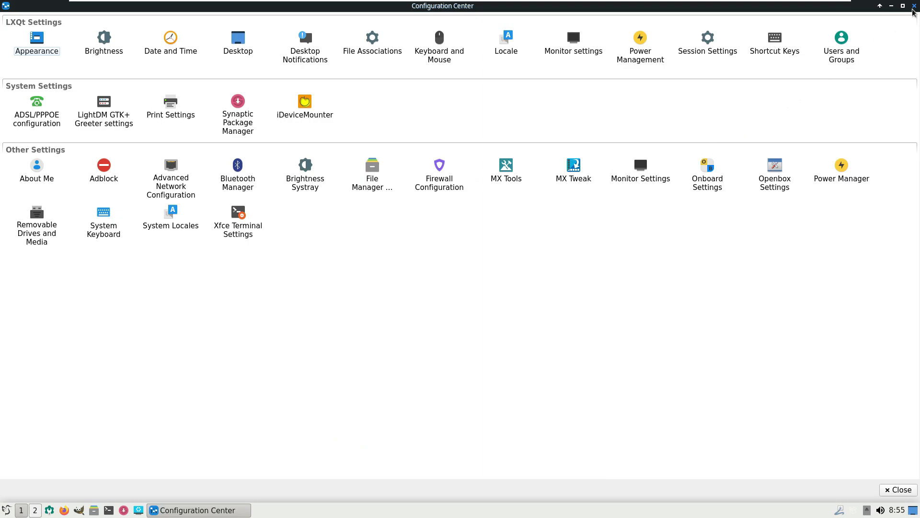
left_click(913, 6)
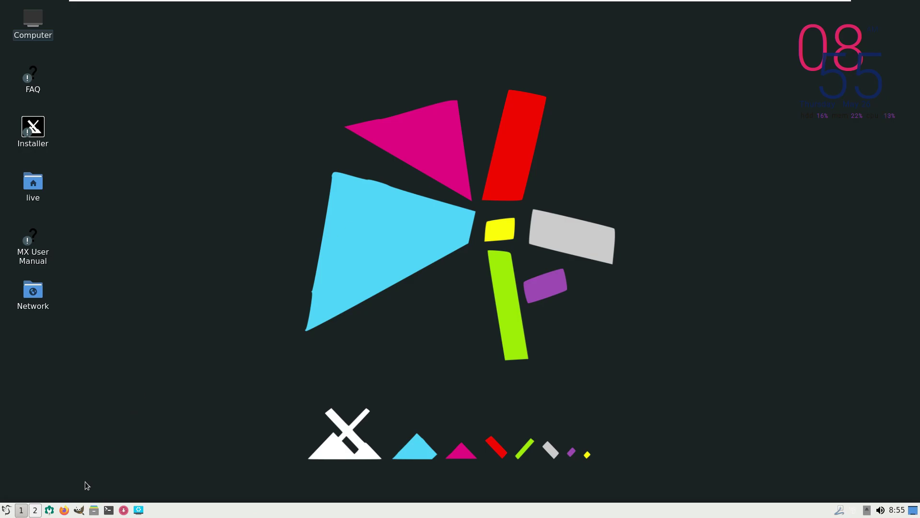
scroll(24, 509, "down", 1)
Step: Launch htop from the application menu and scroll through its process list
left_click(6, 512)
mouse_move(63, 433)
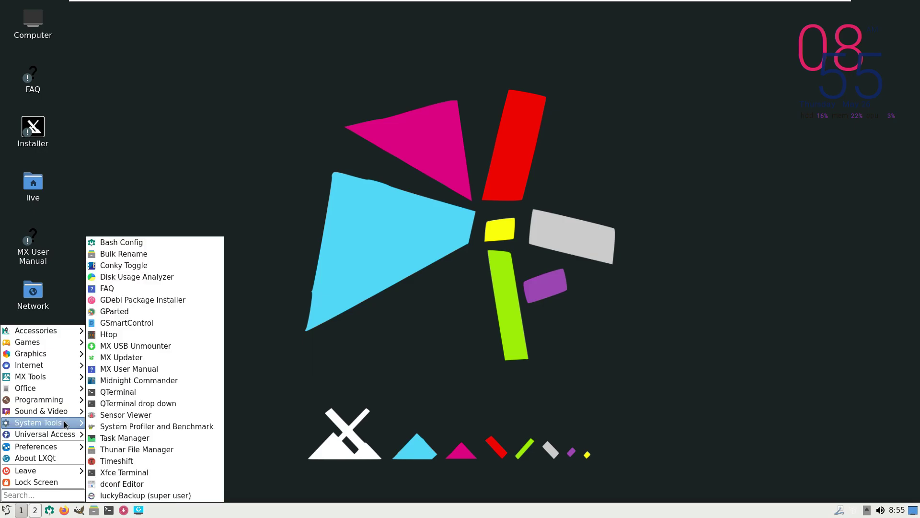
left_click(129, 337)
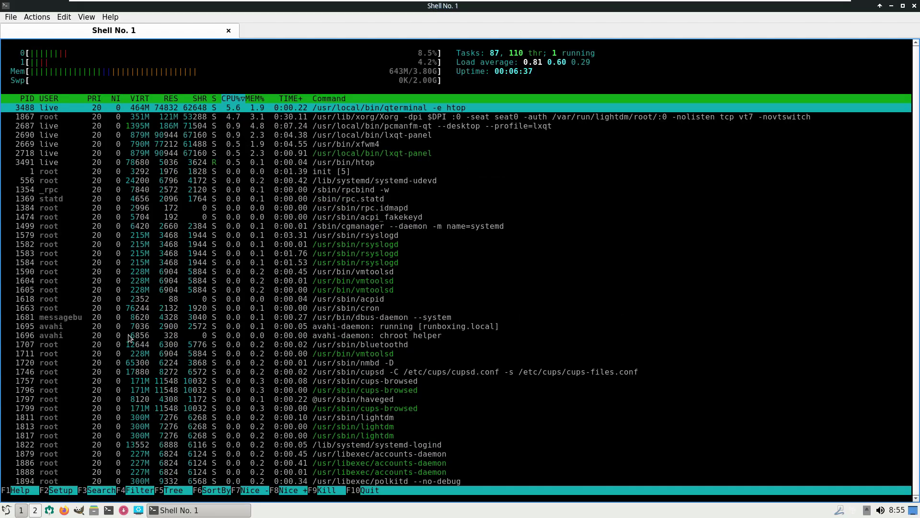
scroll(554, 332, "down", 10)
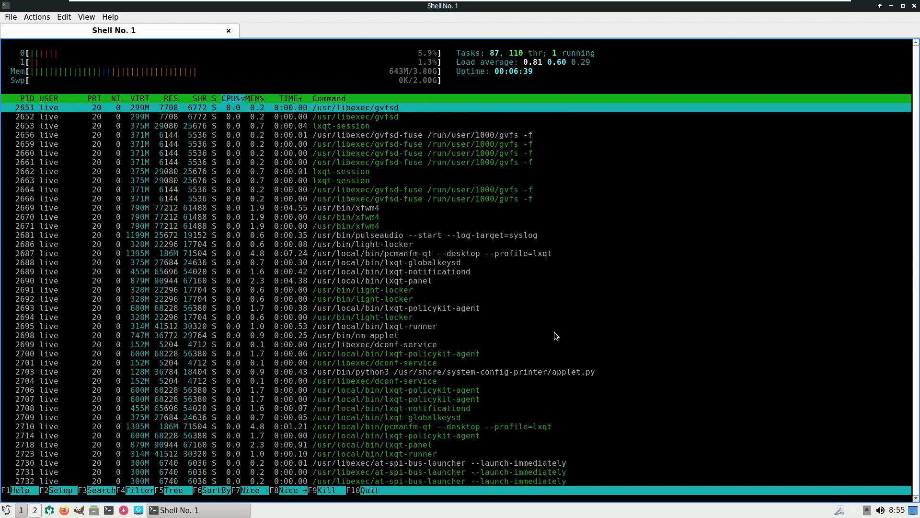
scroll(555, 335, "up", 5)
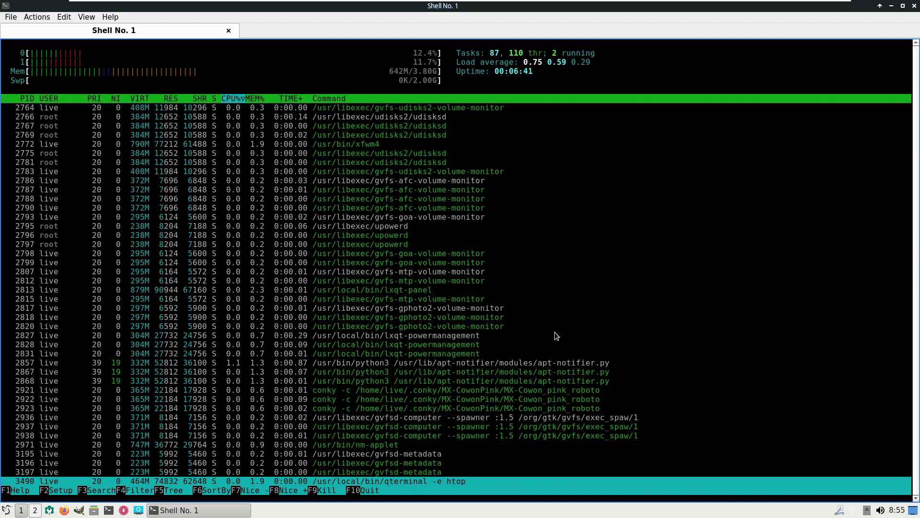
scroll(555, 336, "up", 8)
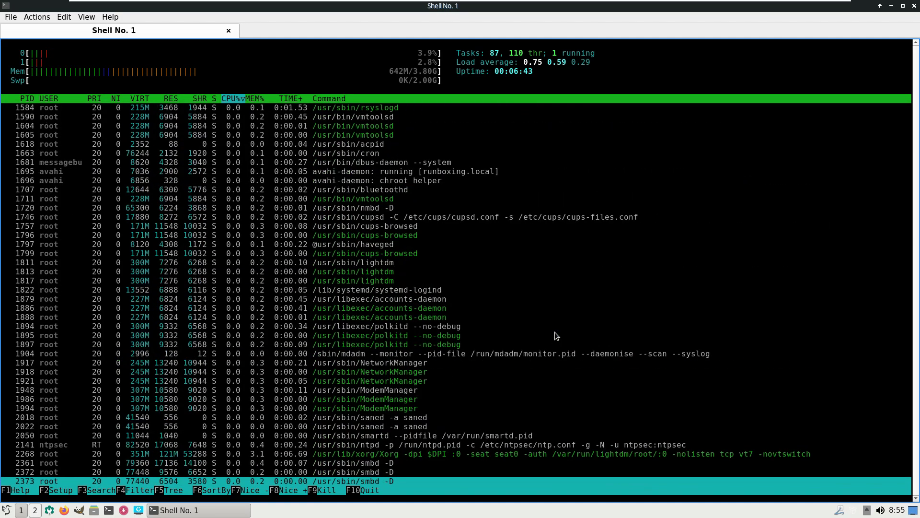
scroll(554, 332, "up", 2)
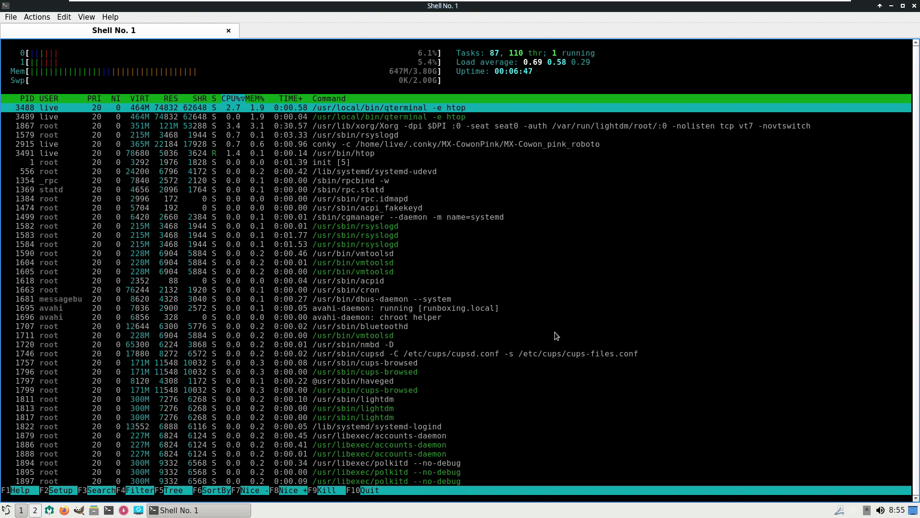
Step: Switch htop to tree view with F5, browse the process tree, then close the terminal
key("F5")
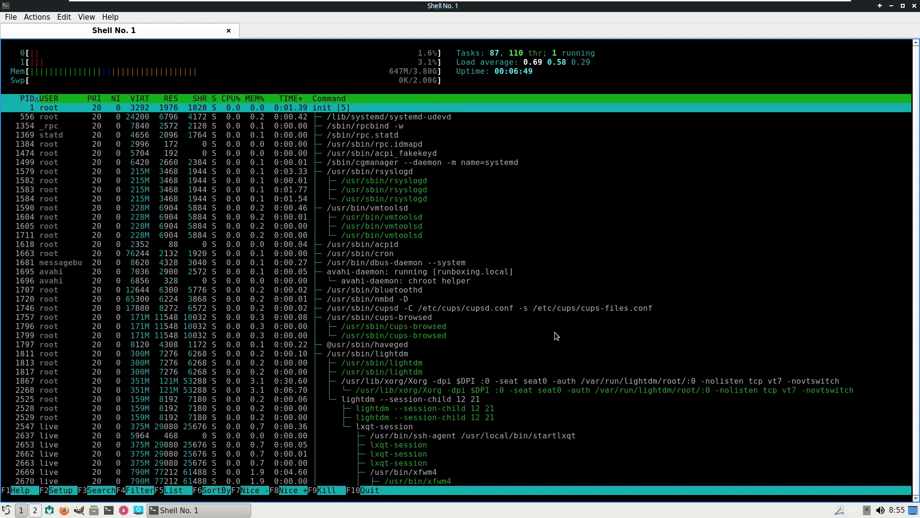
scroll(555, 336, "down", 10)
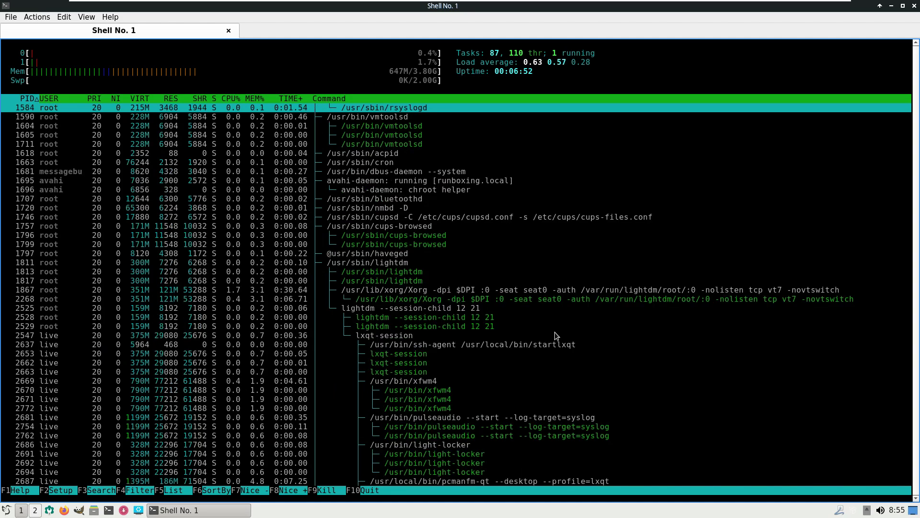
scroll(555, 332, "down", 15)
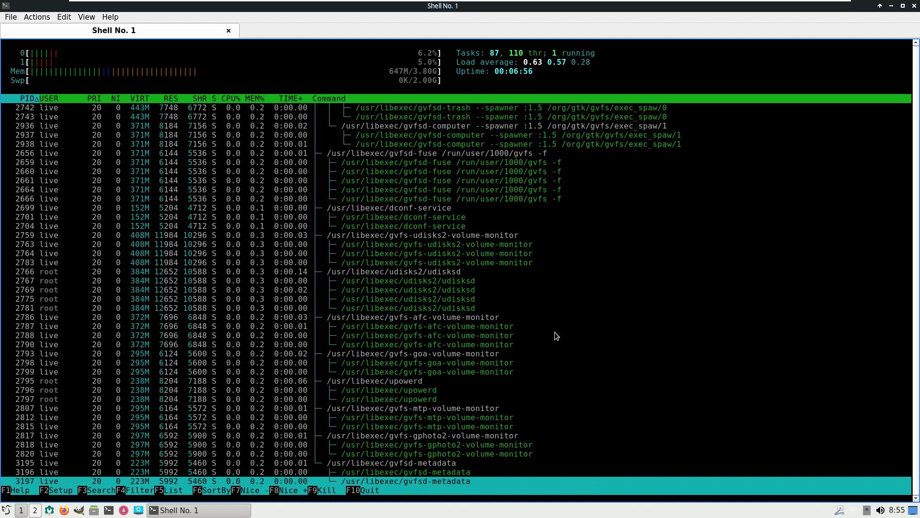
scroll(555, 332, "up", 15)
scroll(534, 328, "up", 10)
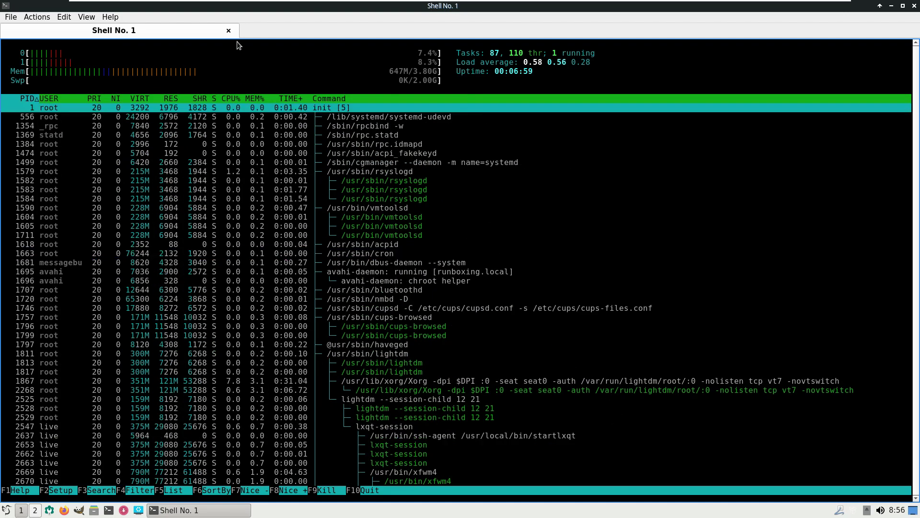
left_click(228, 31)
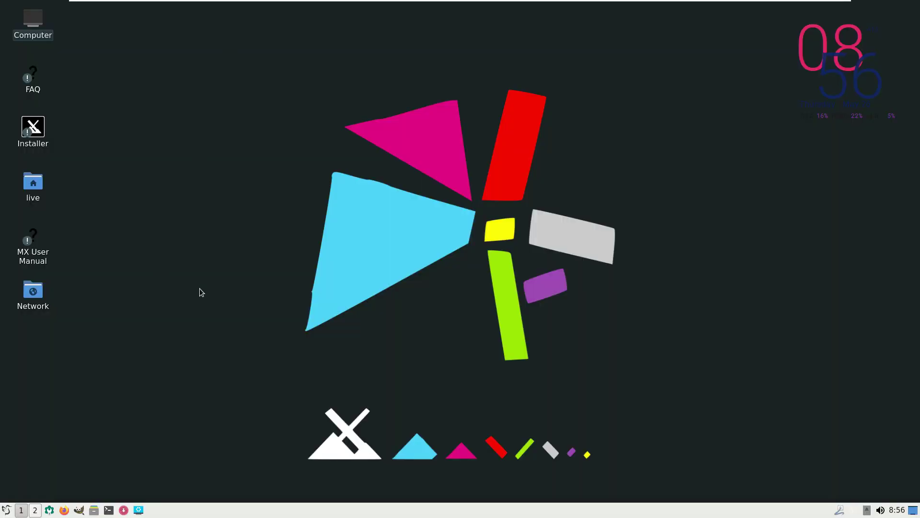
left_click(6, 509)
mouse_move(58, 422)
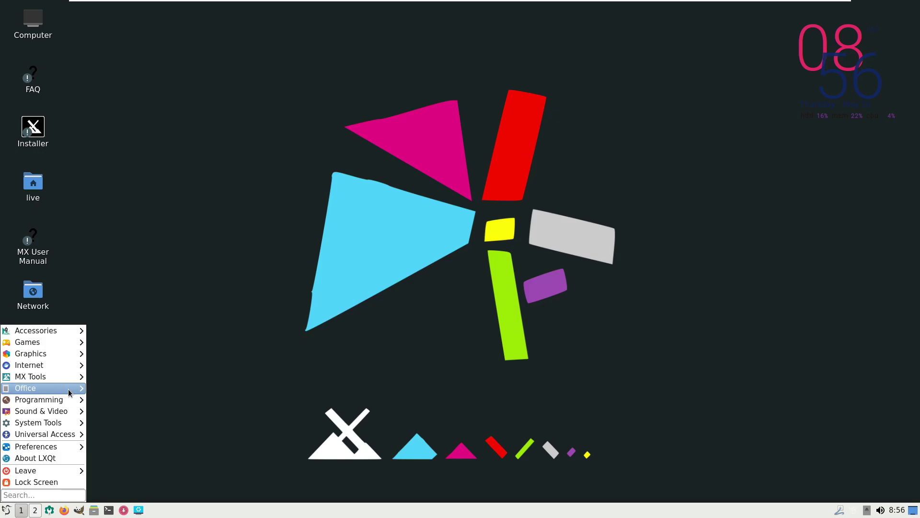
mouse_move(69, 383)
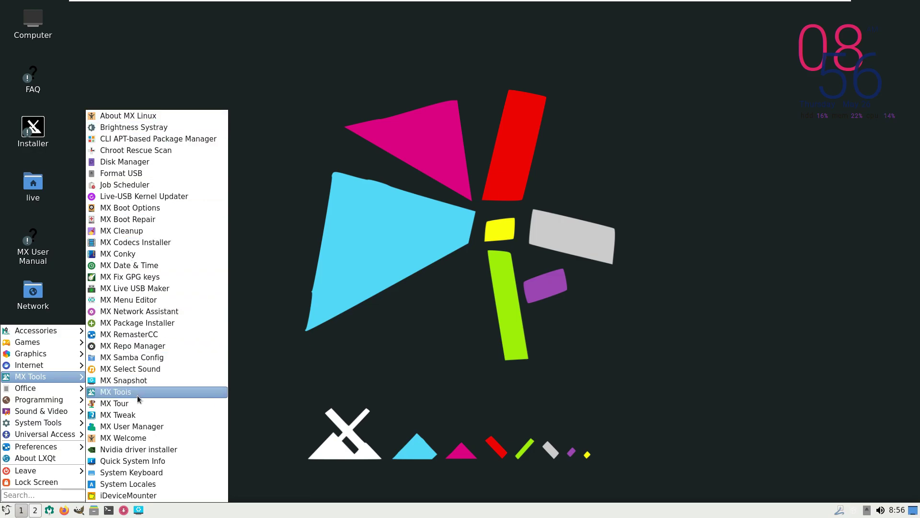
left_click(396, 276)
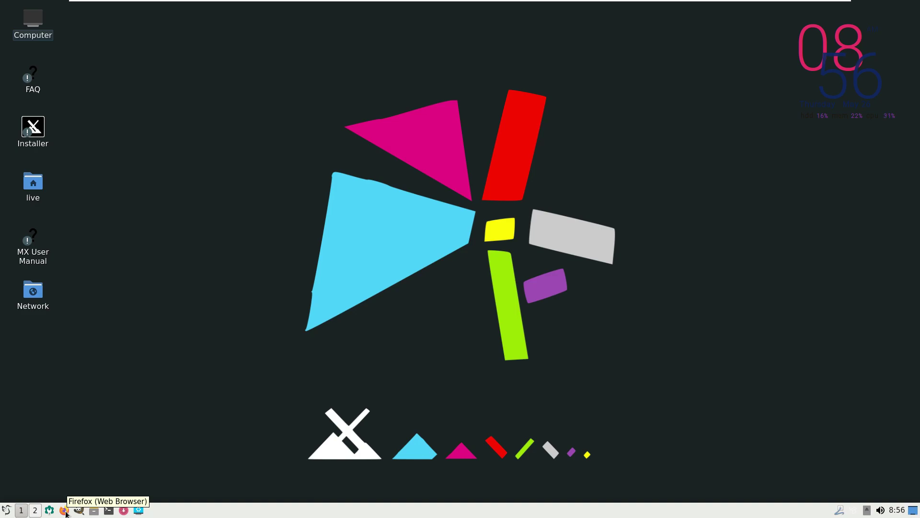
Step: Launch Firefox from the taskbar, maximize it on Google, and dismiss the address-bar tip
left_click(64, 510)
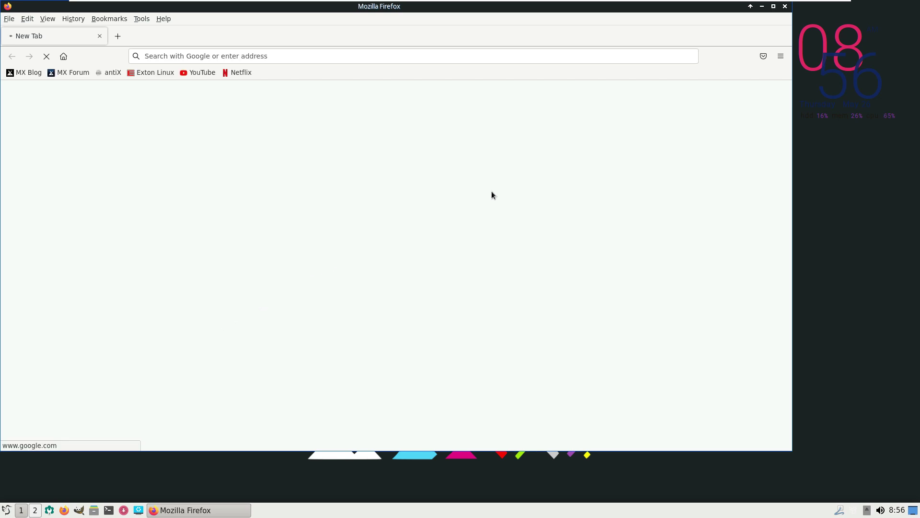
left_click(772, 8)
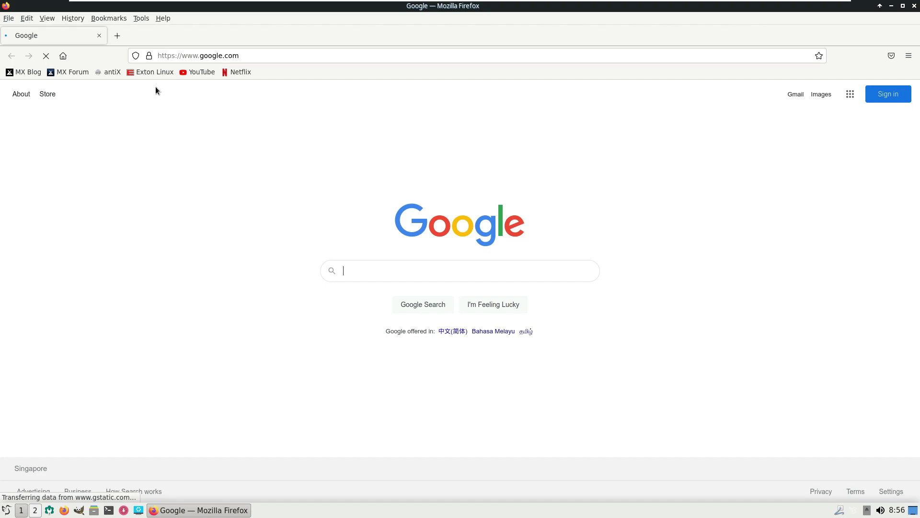
left_click(133, 208)
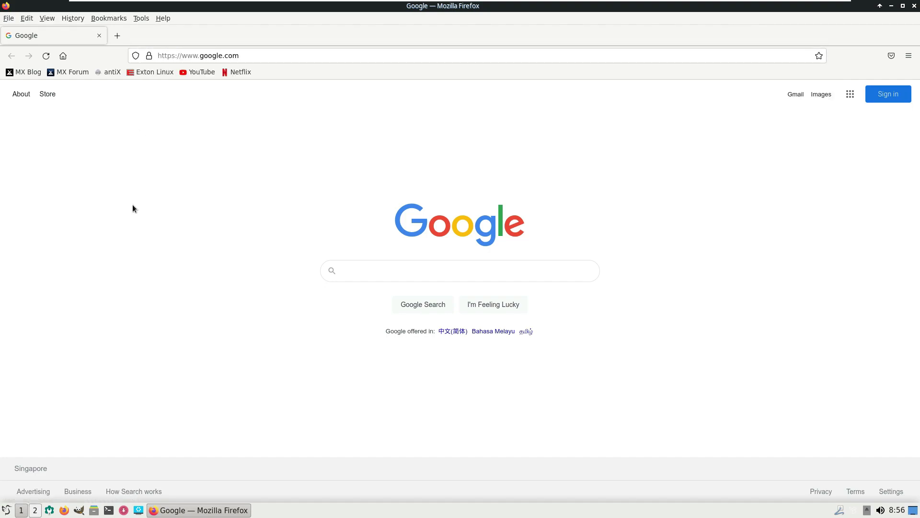
Step: Open the Exton Linux bookmark and check in About Firefox that the version is 100.0.2
left_click(155, 72)
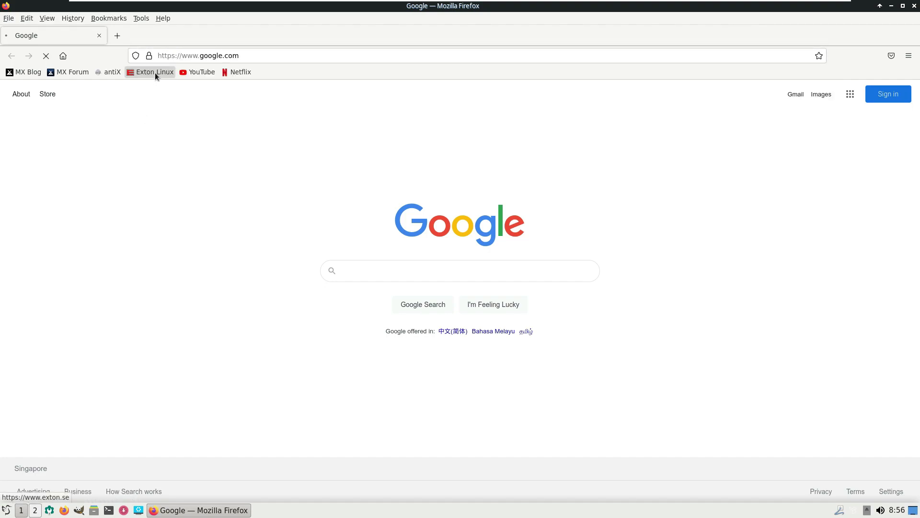
left_click(164, 18)
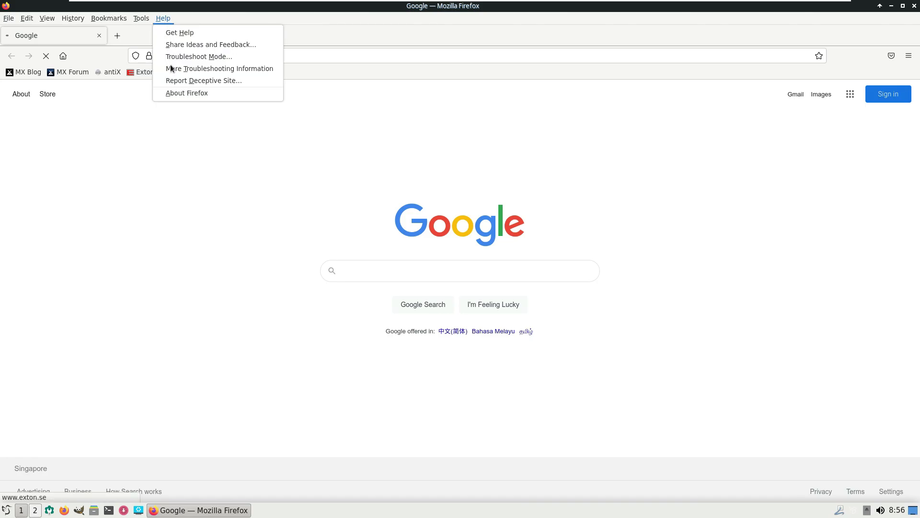
left_click(183, 95)
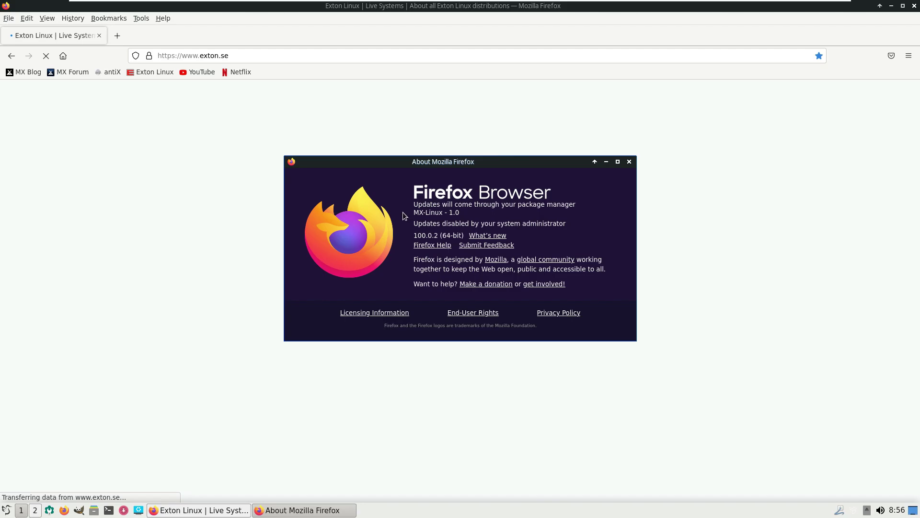
left_click(629, 162)
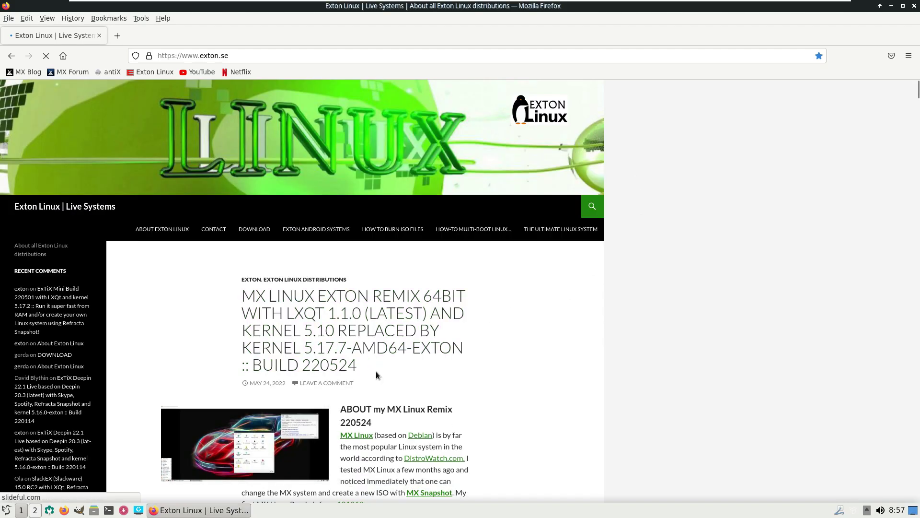
Step: Read through the MX Linux post, then go to the site's DOWNLOAD page
left_click_drag(377, 374, 247, 295)
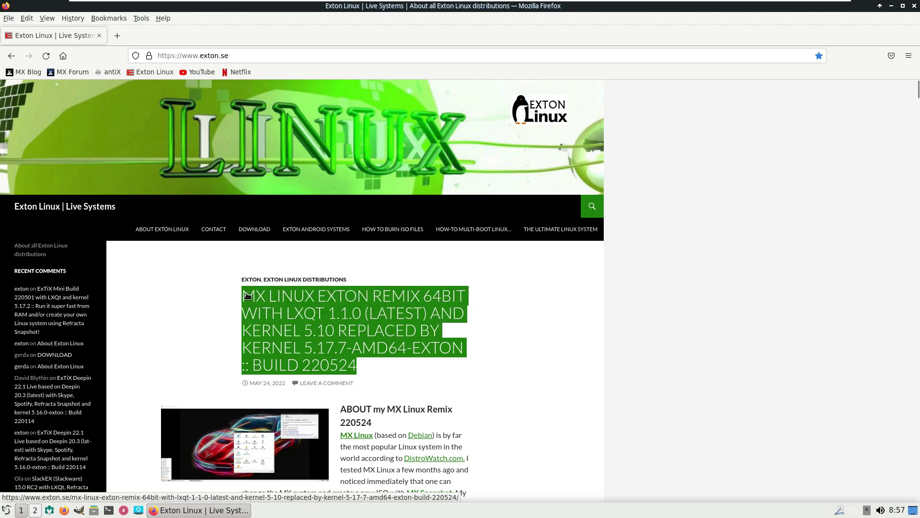
left_click(593, 287)
scroll(523, 309, "down", 5)
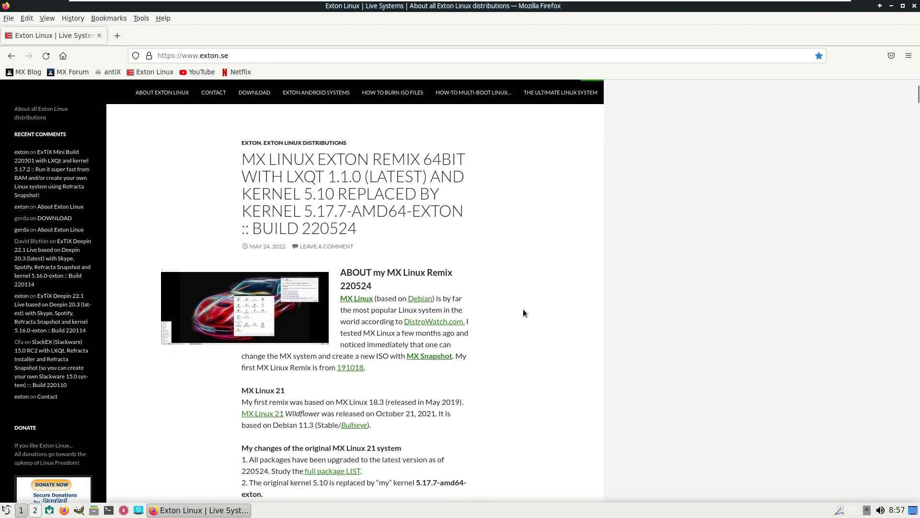
scroll(523, 312, "down", 3)
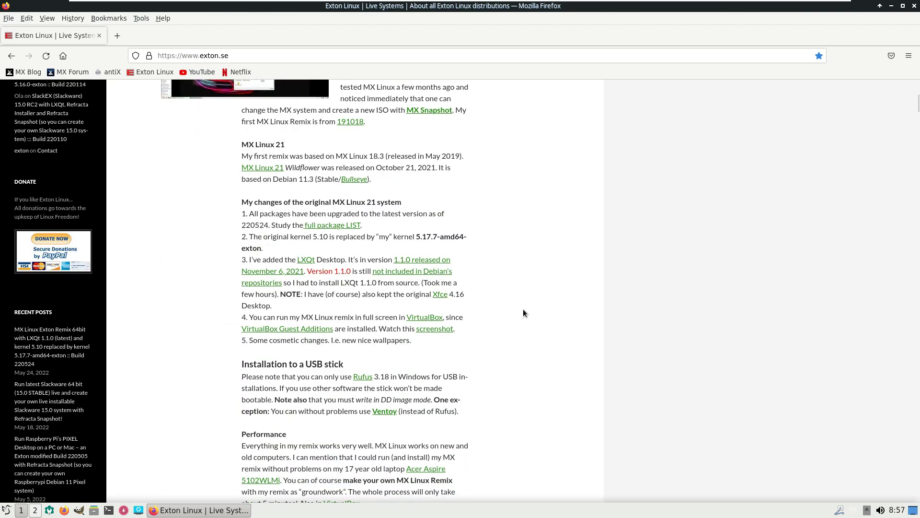
scroll(524, 313, "down", 3)
scroll(523, 313, "down", 2)
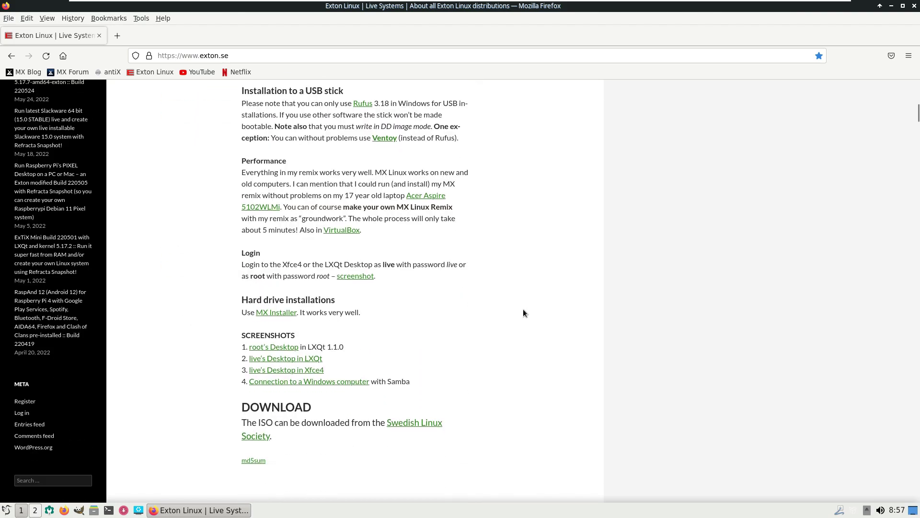
scroll(524, 313, "down", 4)
scroll(523, 312, "down", 6)
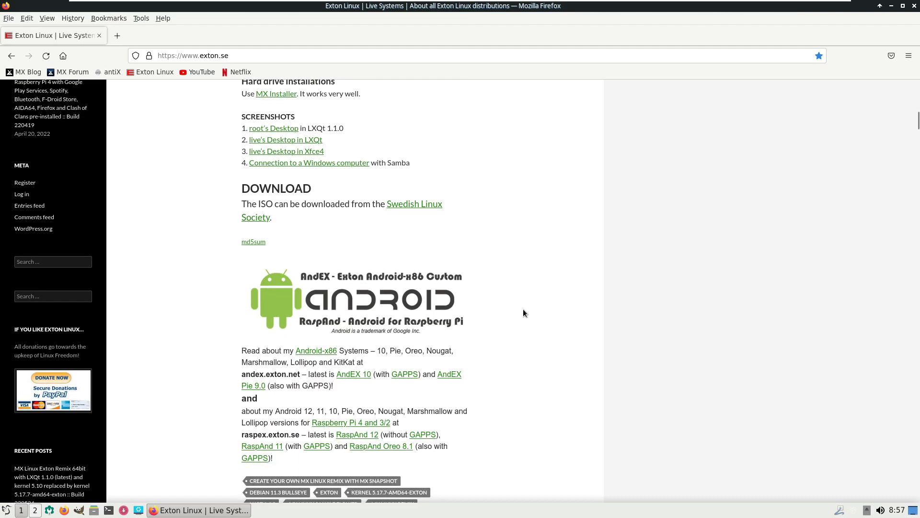
scroll(523, 313, "up", 20)
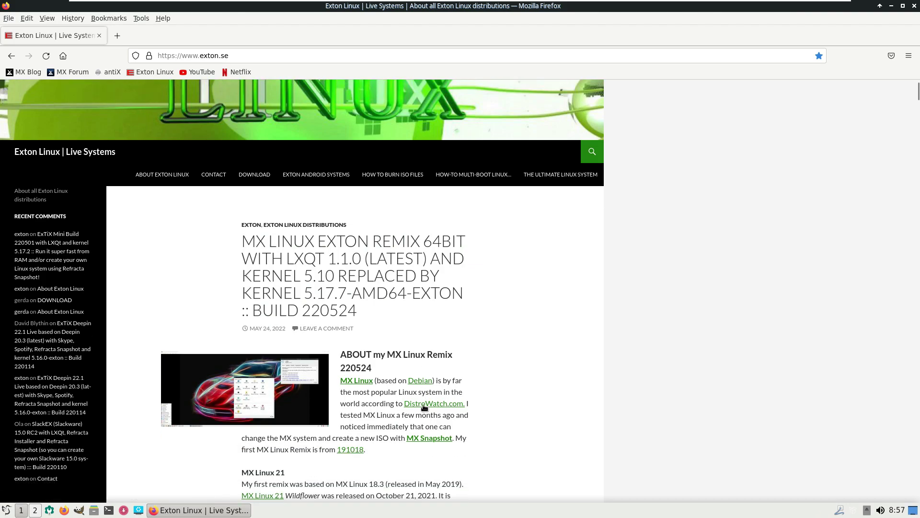
scroll(350, 348, "down", 3)
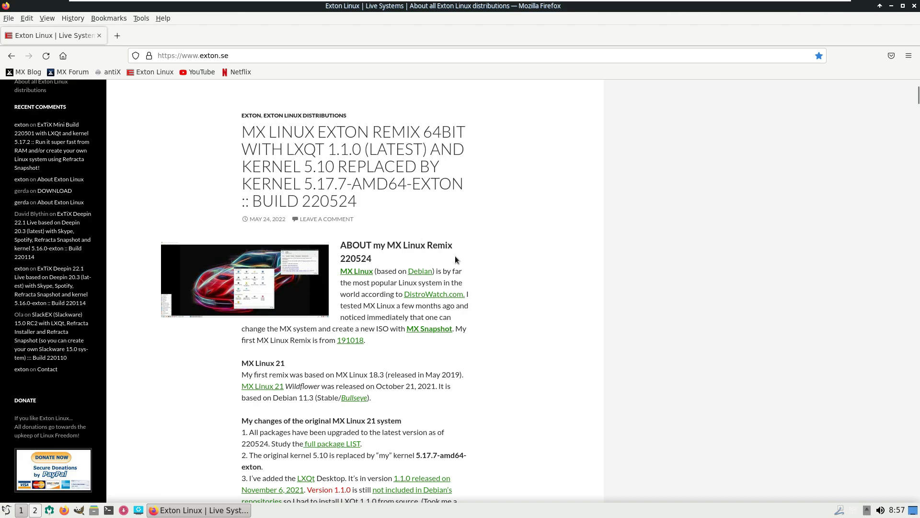
scroll(371, 353, "down", 1)
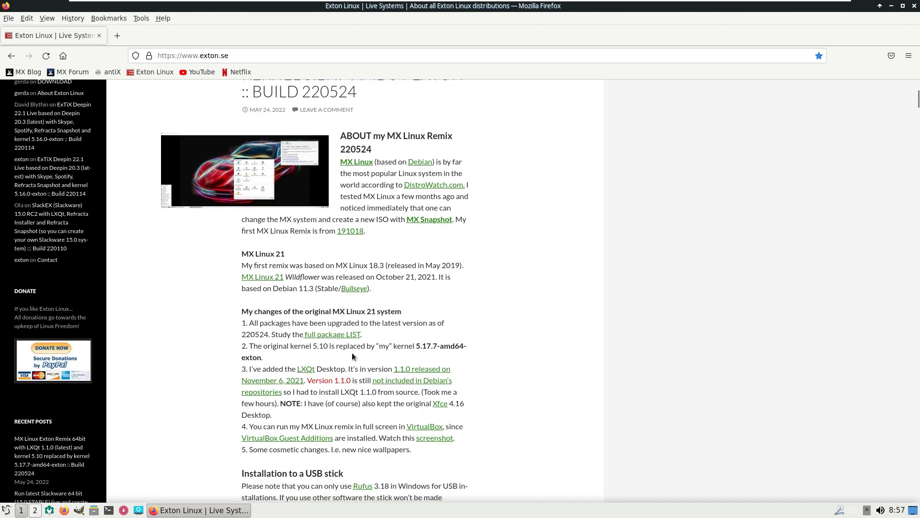
scroll(271, 363, "up", 5)
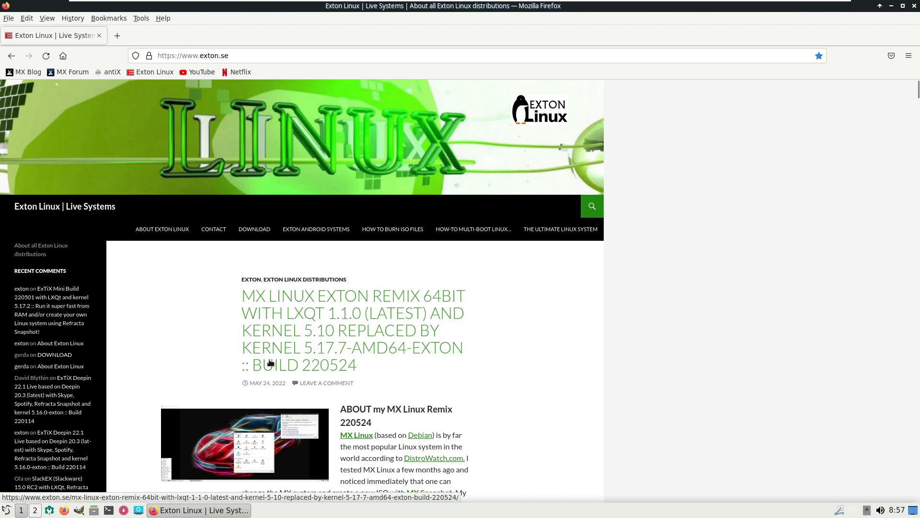
left_click(241, 235)
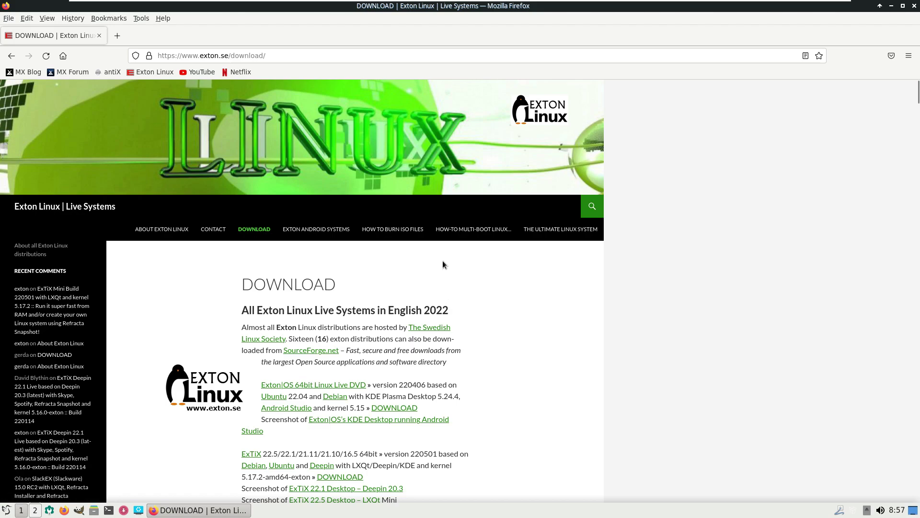
Step: Scroll the Download page to the ExTiX 64bit versions line, then go back to the exton.se home page
scroll(442, 261, "down", 2)
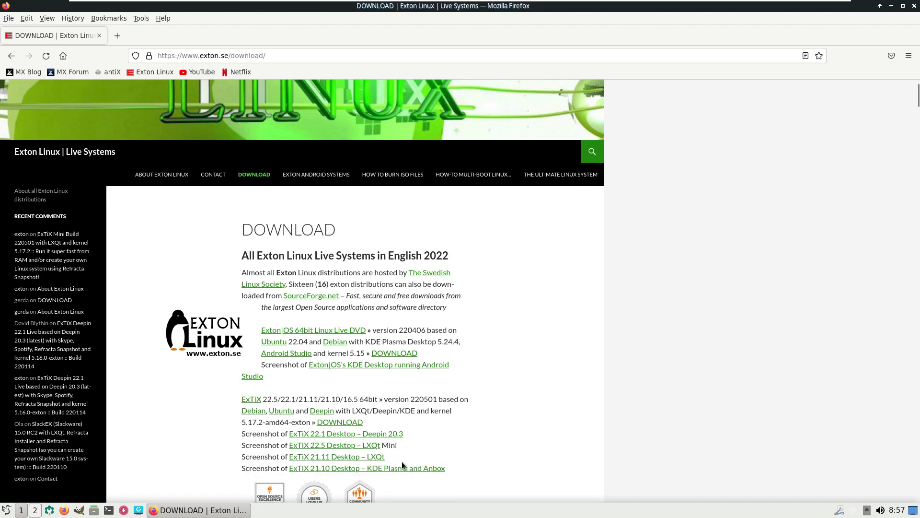
scroll(428, 323, "down", 3)
scroll(428, 323, "down", 1)
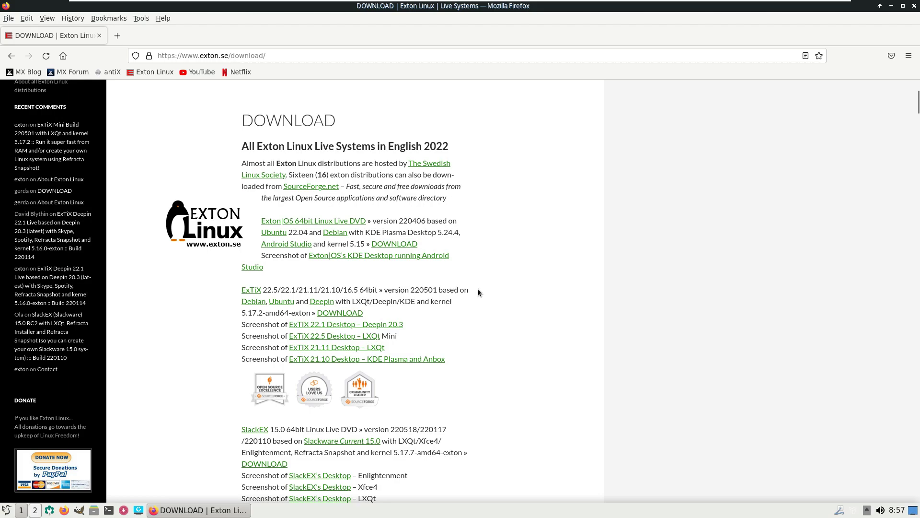
left_click_drag(477, 290, 289, 287)
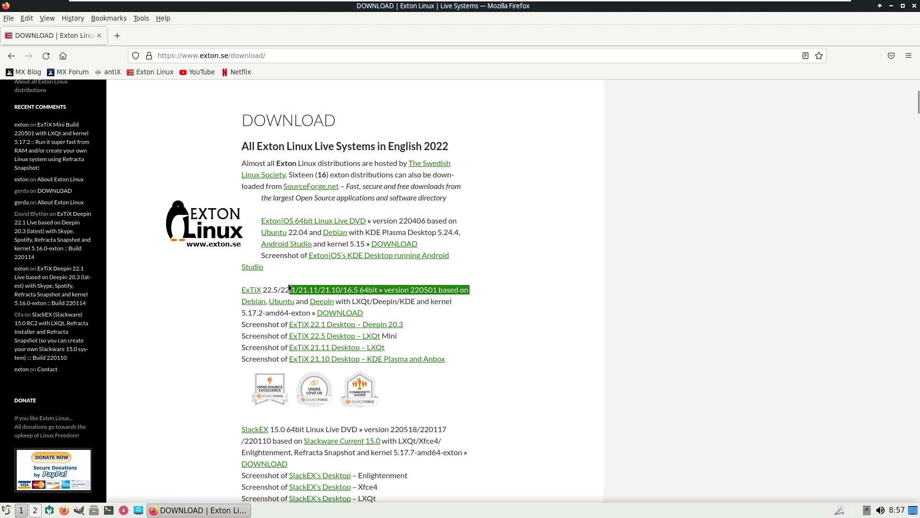
left_click(542, 267)
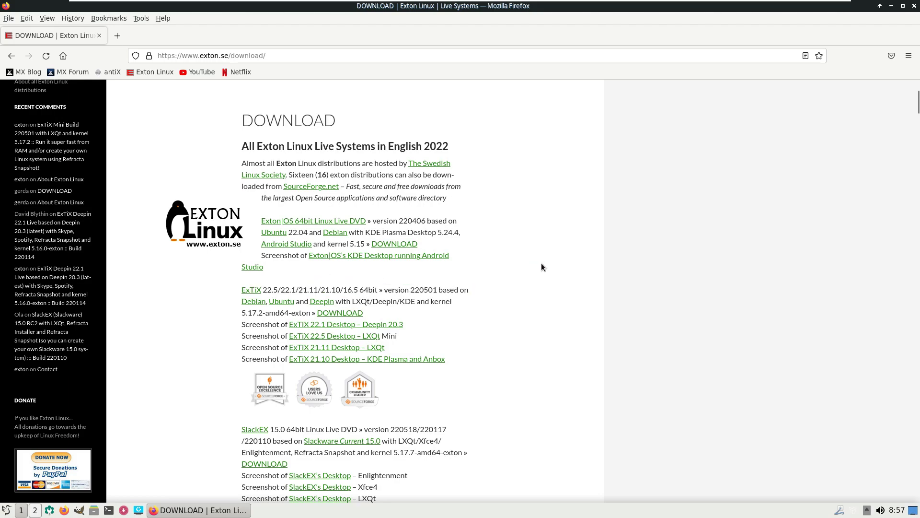
scroll(541, 267, "up", 3)
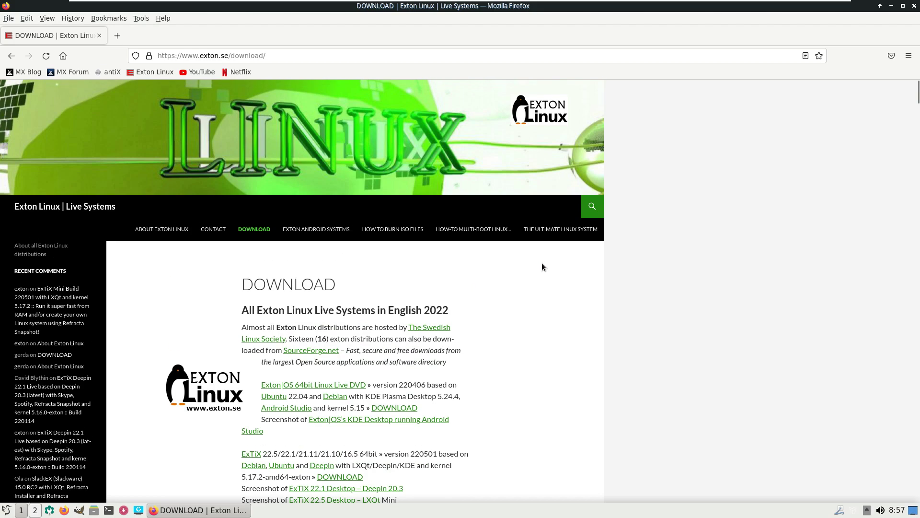
left_click(11, 56)
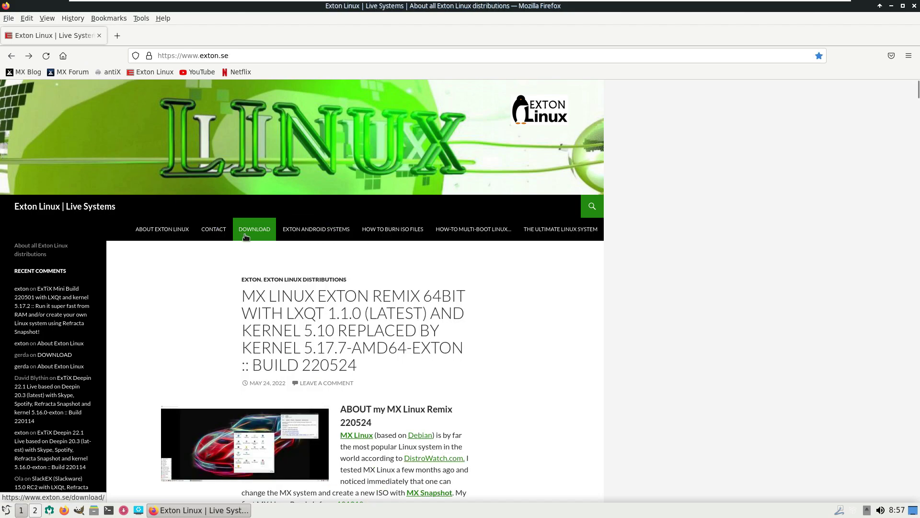
Step: Load youtube.com/9to5linux and dismiss the sign-in prompt after trying to subscribe
left_click(293, 58)
type("youtu")
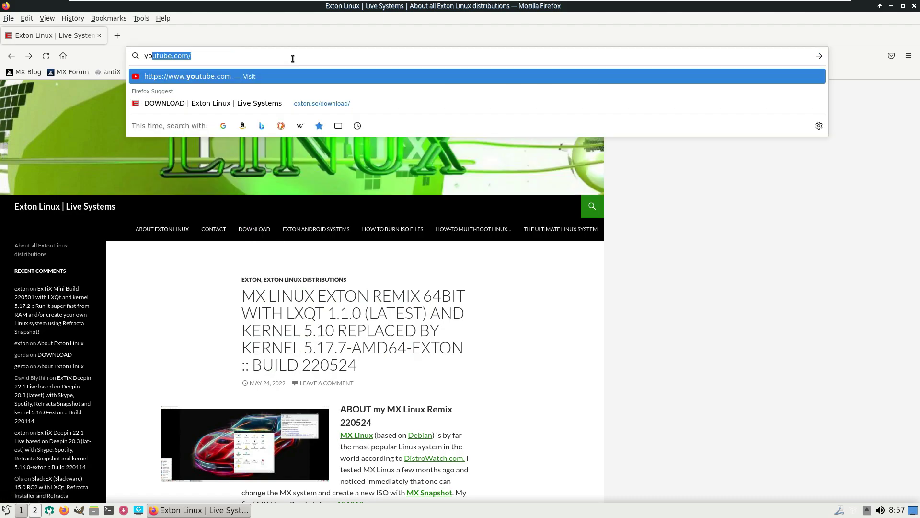
type("be")
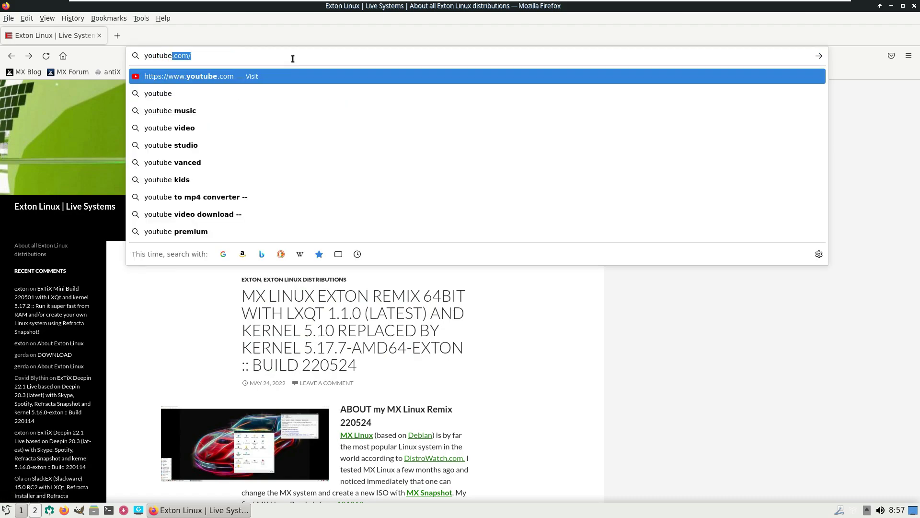
type(".com/9")
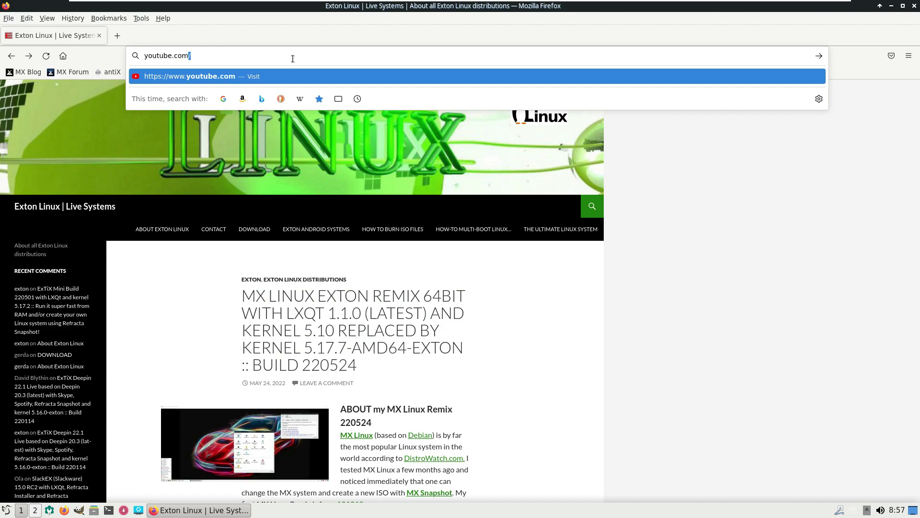
type("to")
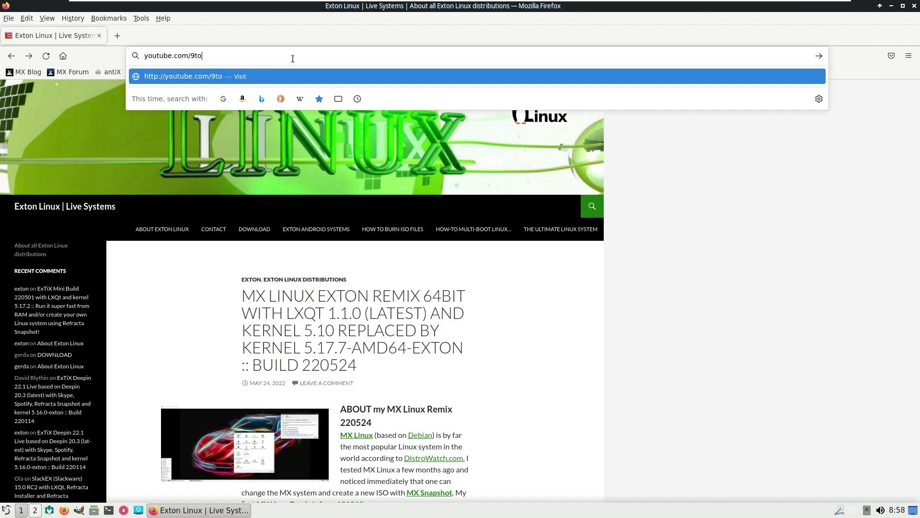
type("5linux")
key("Return")
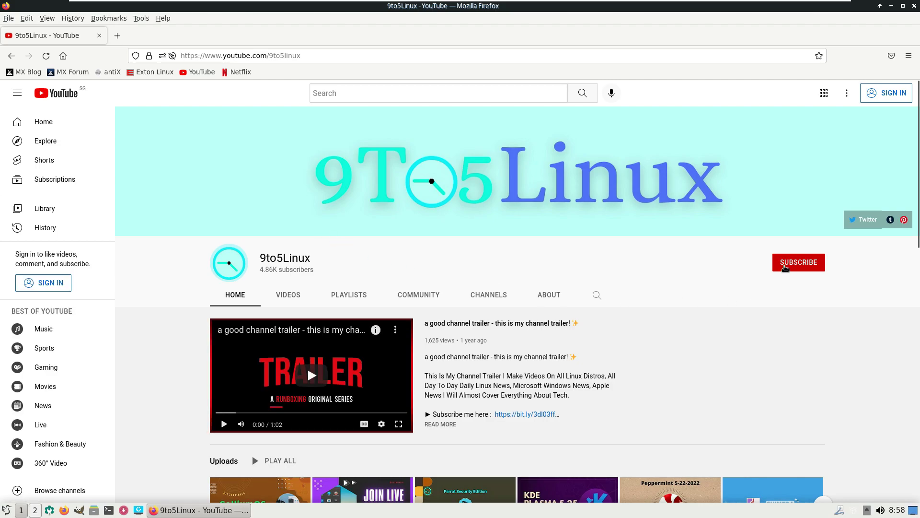
left_click(786, 267)
left_click(666, 342)
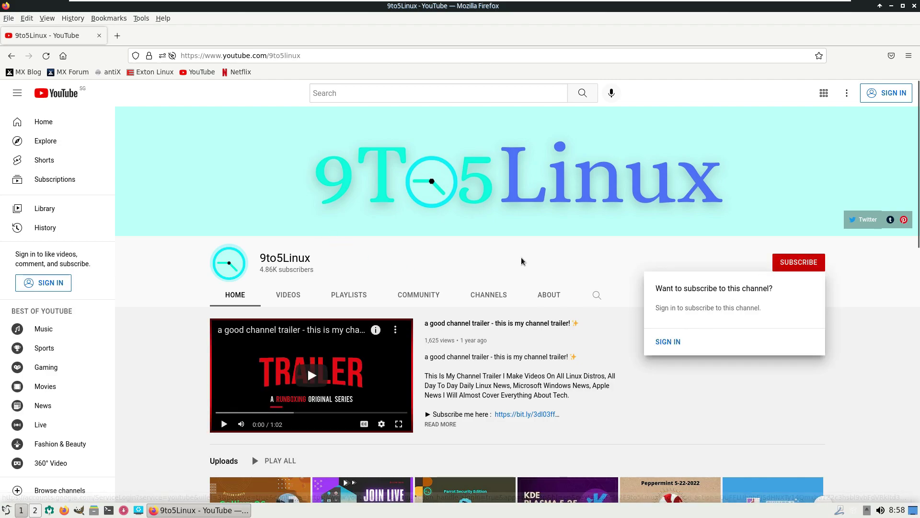
Step: Open the channel's About page, read its description and weekly schedule, and dismiss another subscribe prompt
left_click(549, 295)
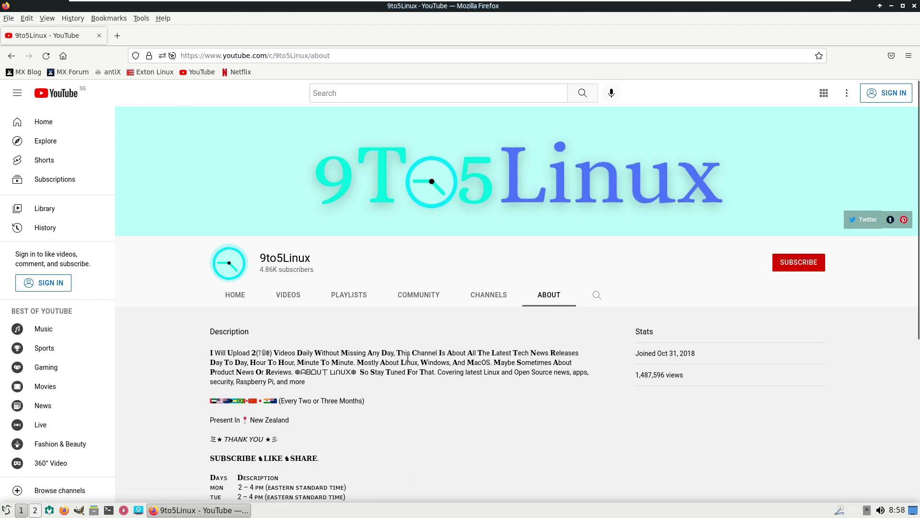
left_click_drag(396, 353, 212, 352)
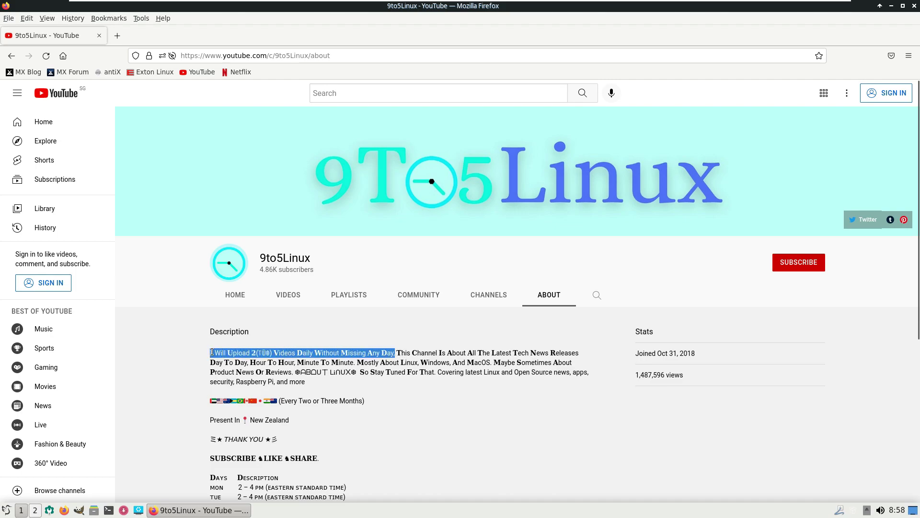
scroll(348, 399, "down", 5)
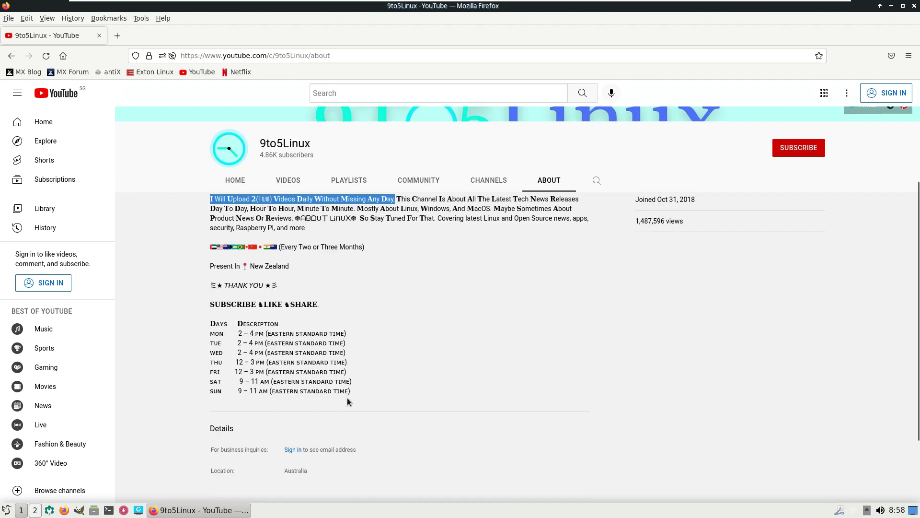
left_click_drag(210, 297, 352, 381)
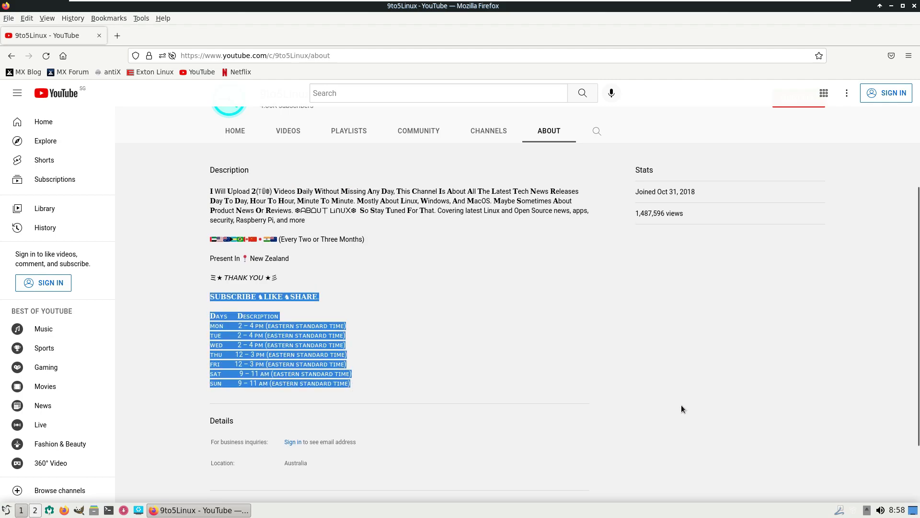
scroll(680, 404, "up", 5)
left_click(782, 265)
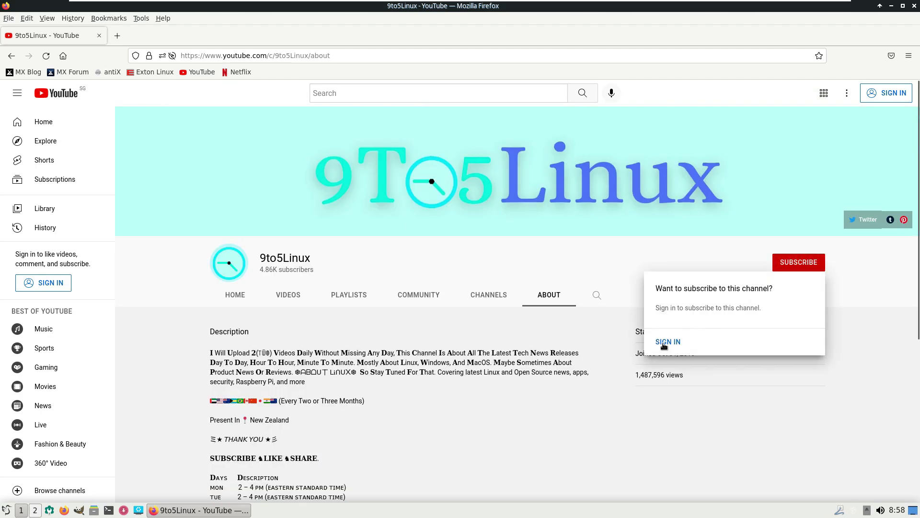
left_click(575, 290)
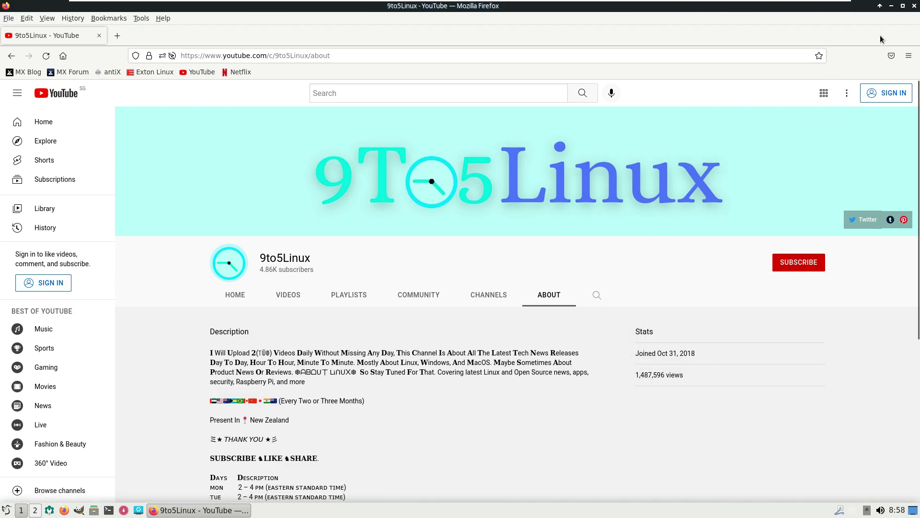
Step: Close Firefox and lock the screen from the application menu
left_click(914, 6)
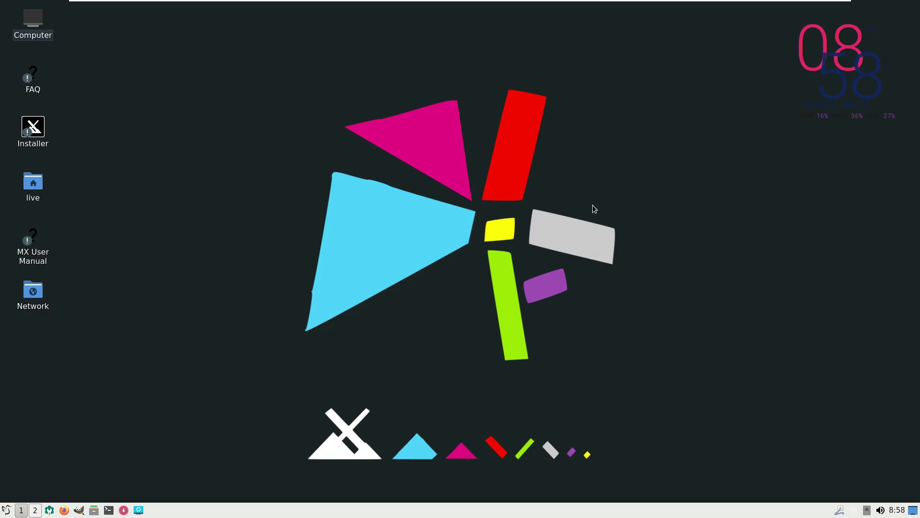
right_click(334, 152)
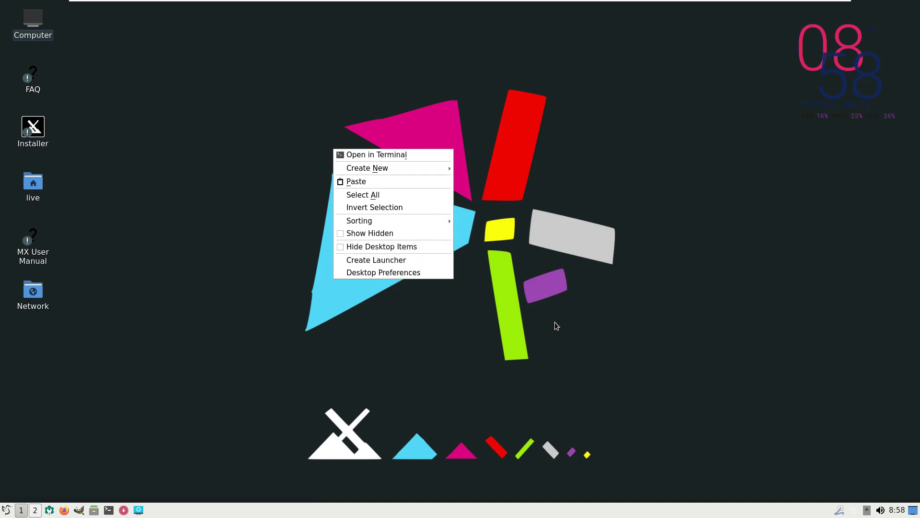
left_click(647, 328)
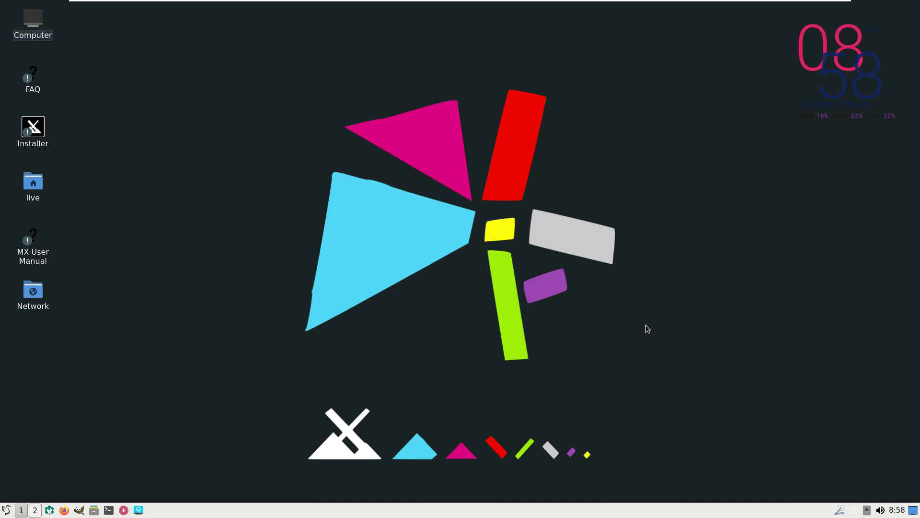
left_click(6, 508)
mouse_move(29, 474)
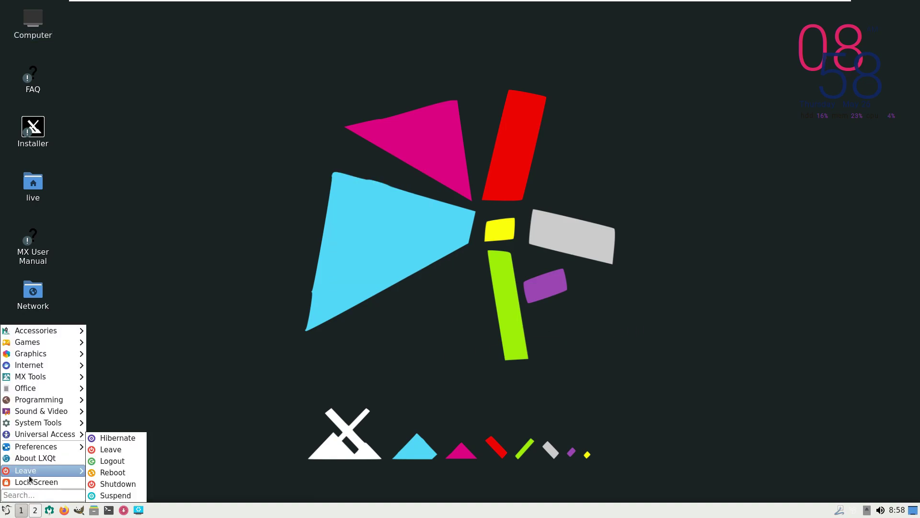
left_click(36, 481)
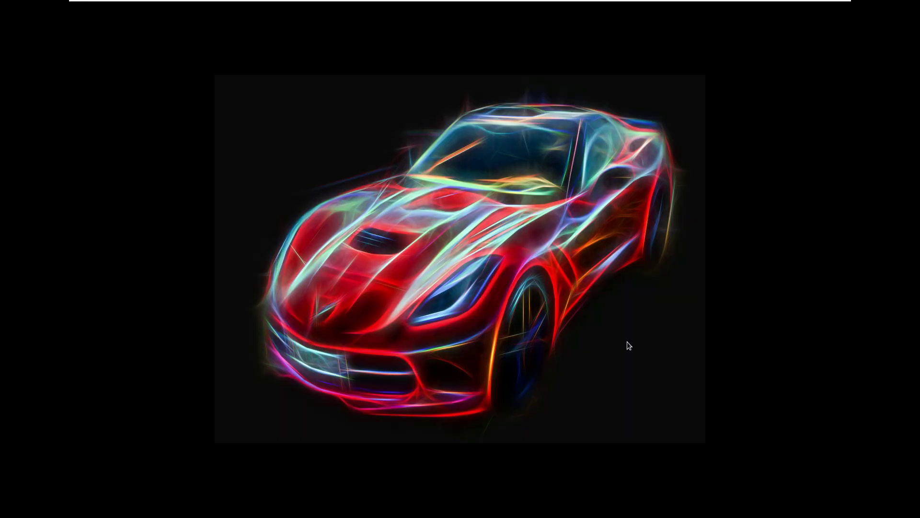
Step: Shut down the system from the lock screen's power options and confirm
mouse_move(626, 340)
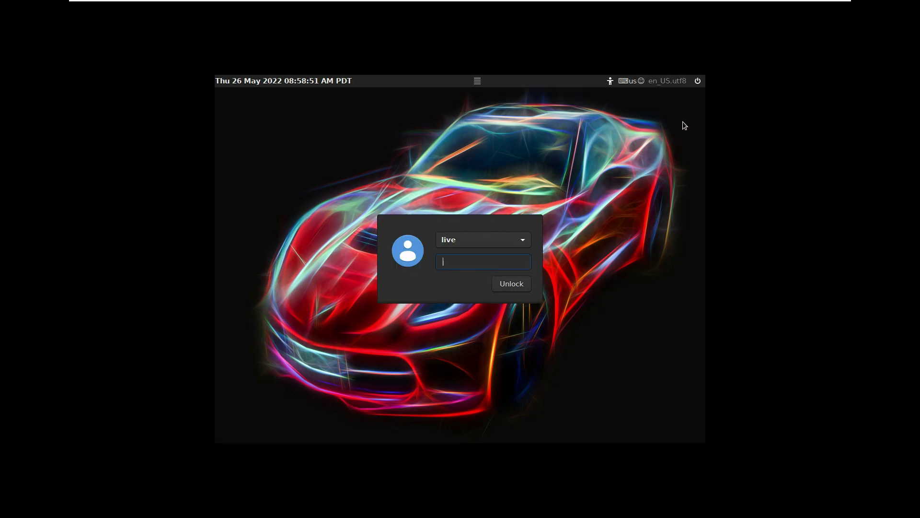
left_click(698, 82)
left_click(662, 128)
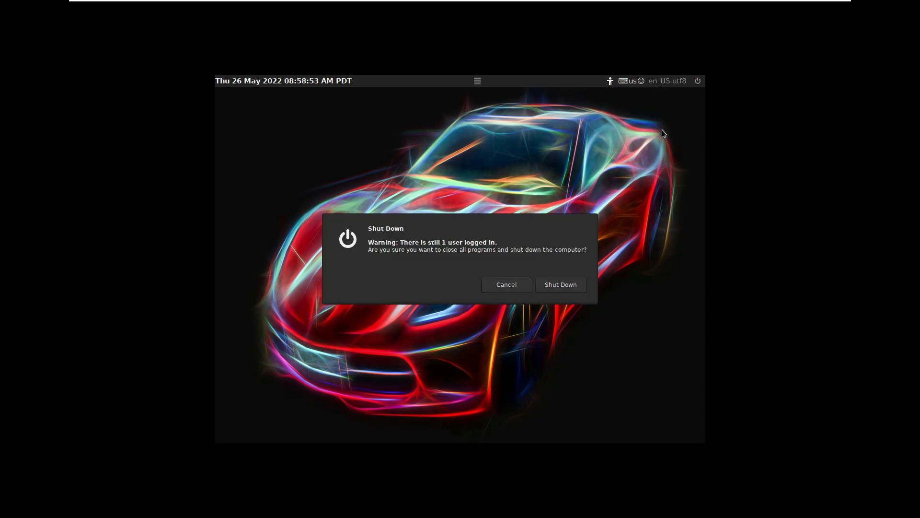
left_click(549, 286)
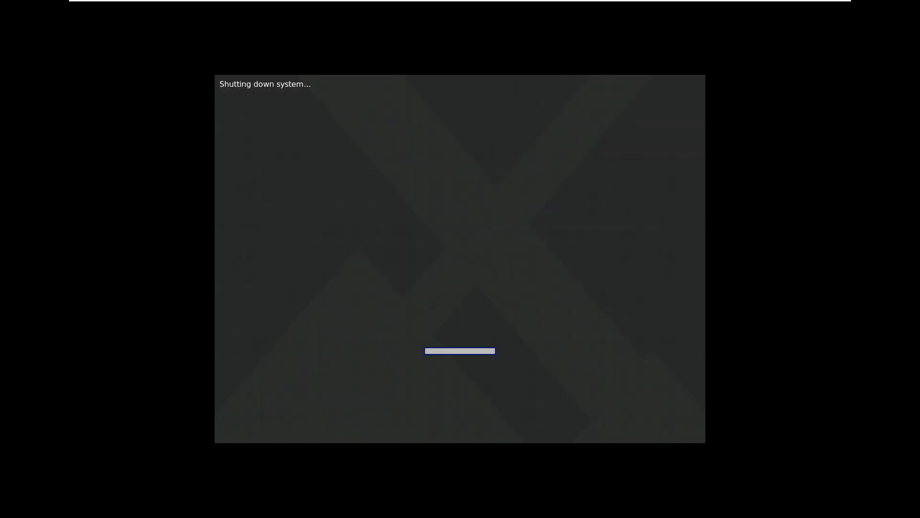